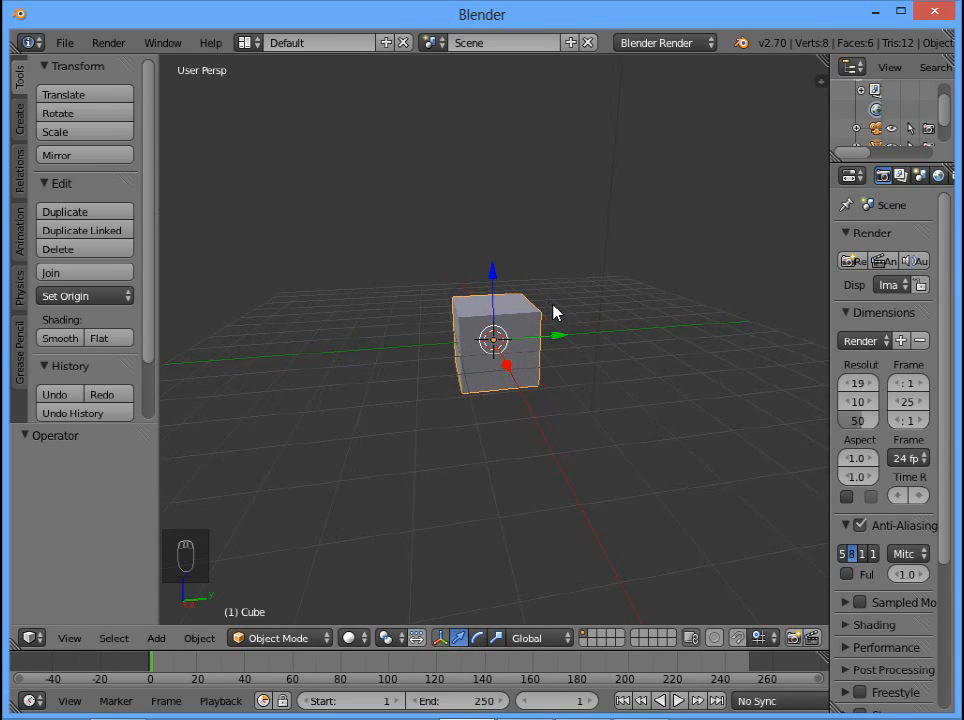
middle_click_drag(620, 403, 453, 377)
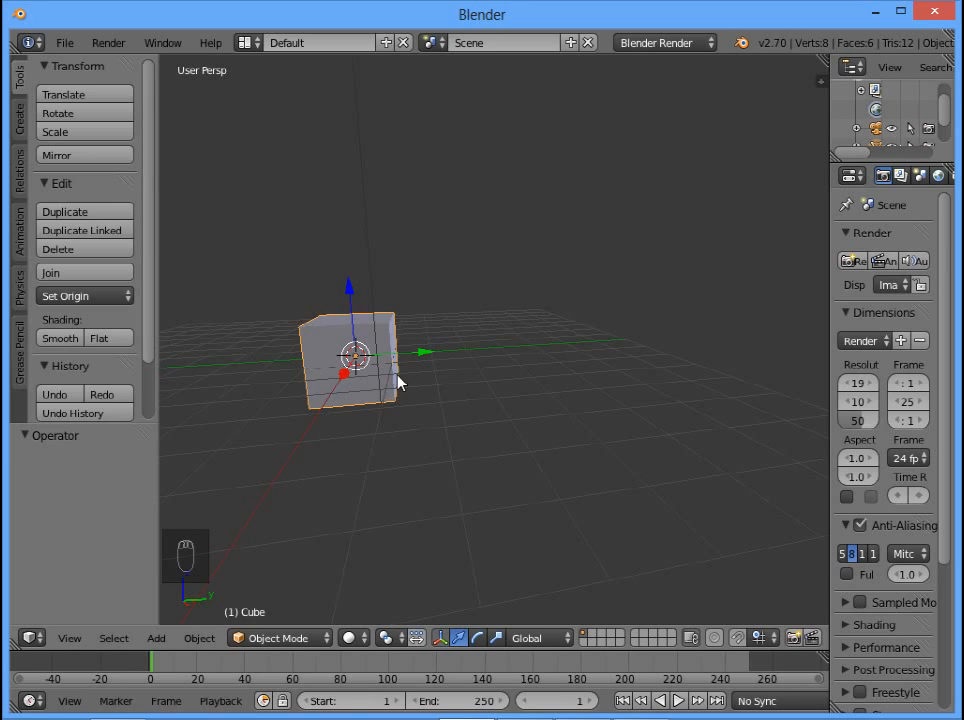
middle_click_drag(463, 378, 480, 390)
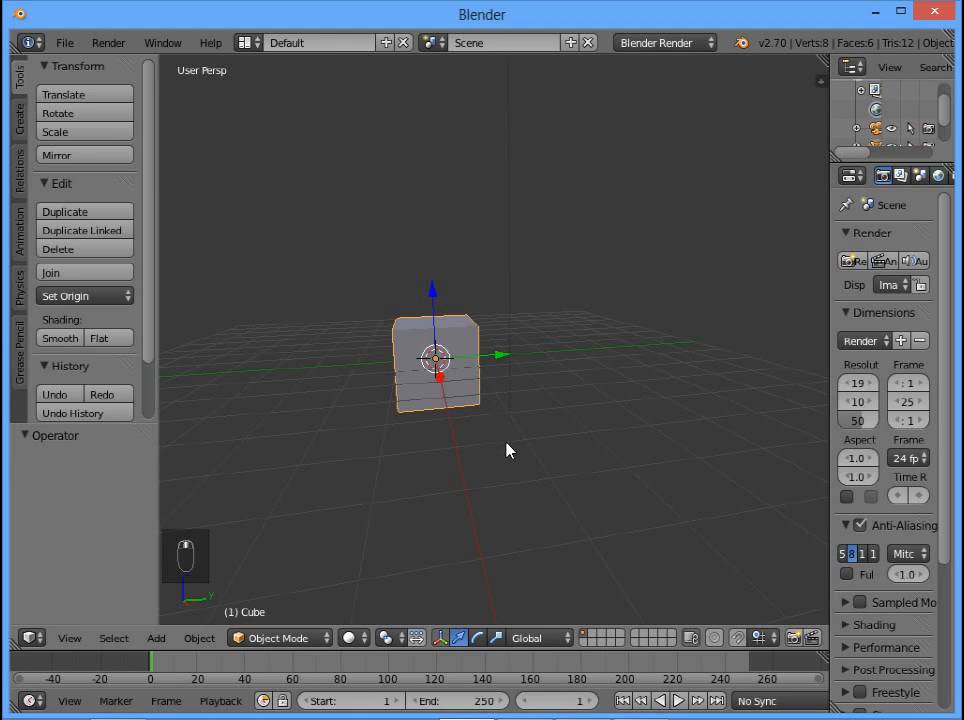
scroll(508, 442, "down", 2)
scroll(495, 415, "up", 3)
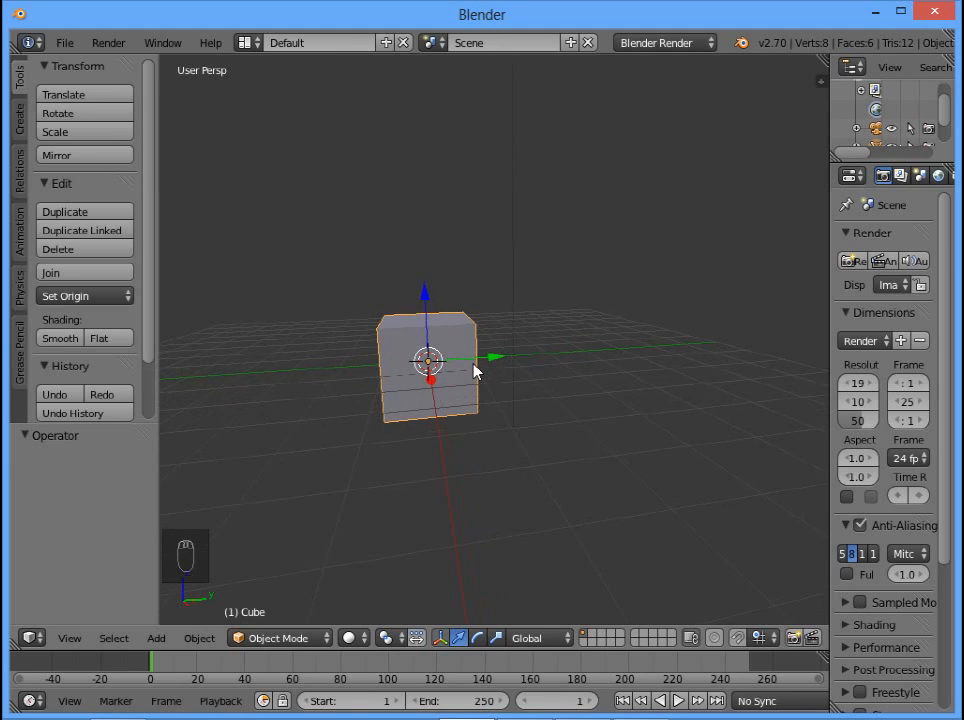
mouse_move(470, 362)
middle_mouse_down()
mouse_move(458, 340)
mouse_move(459, 355)
middle_mouse_up()
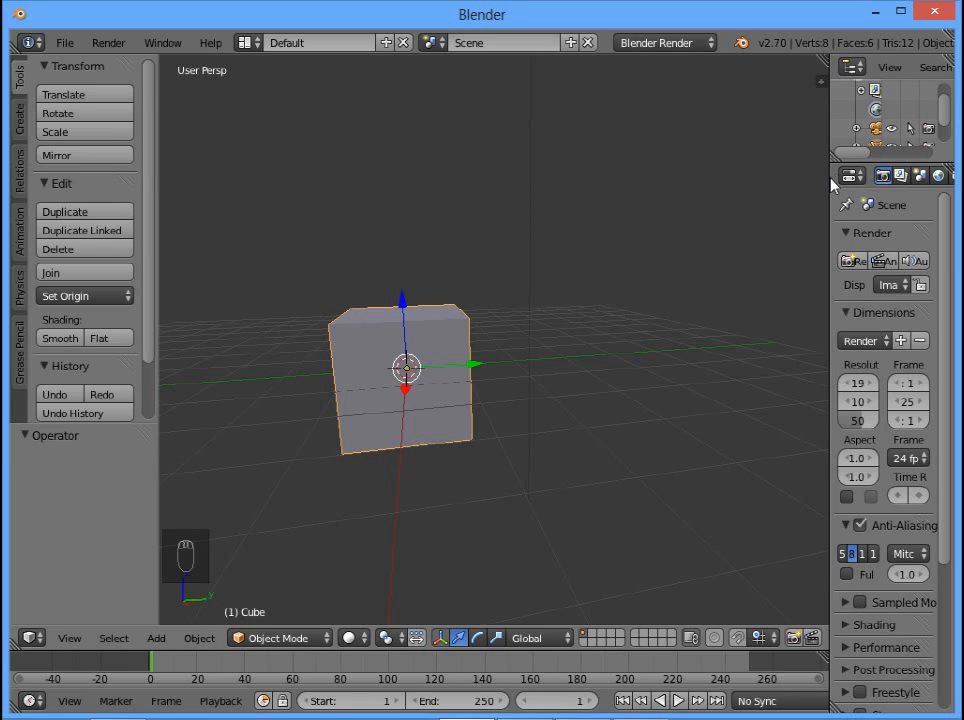
Widen the properties area and add a Subdivision Surface modifier to the cube
left_click_drag(832, 183, 710, 188)
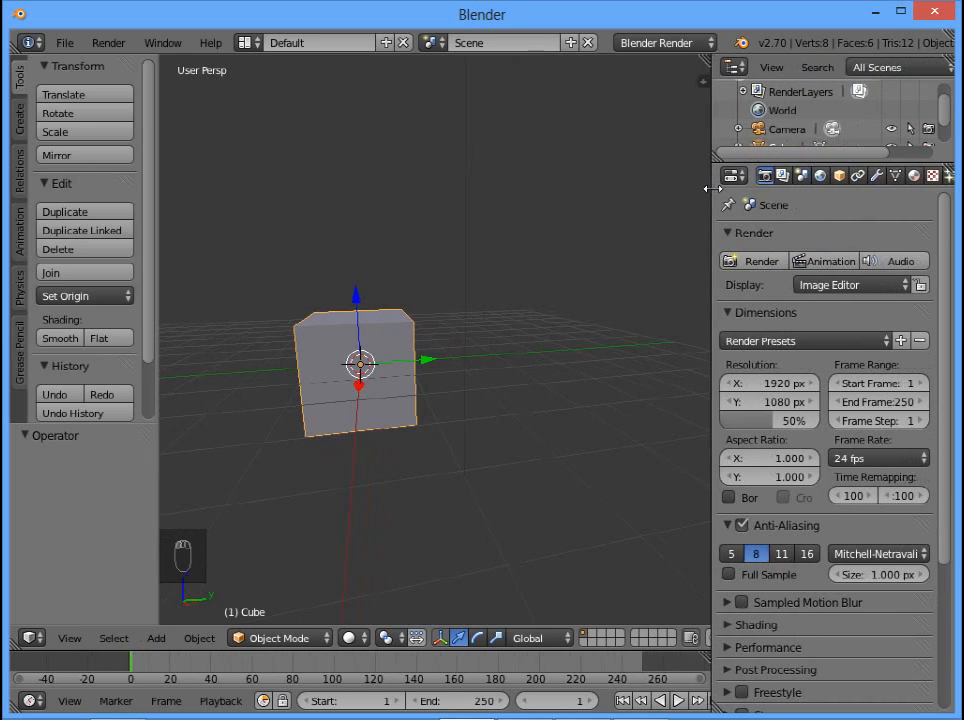
left_click(876, 177)
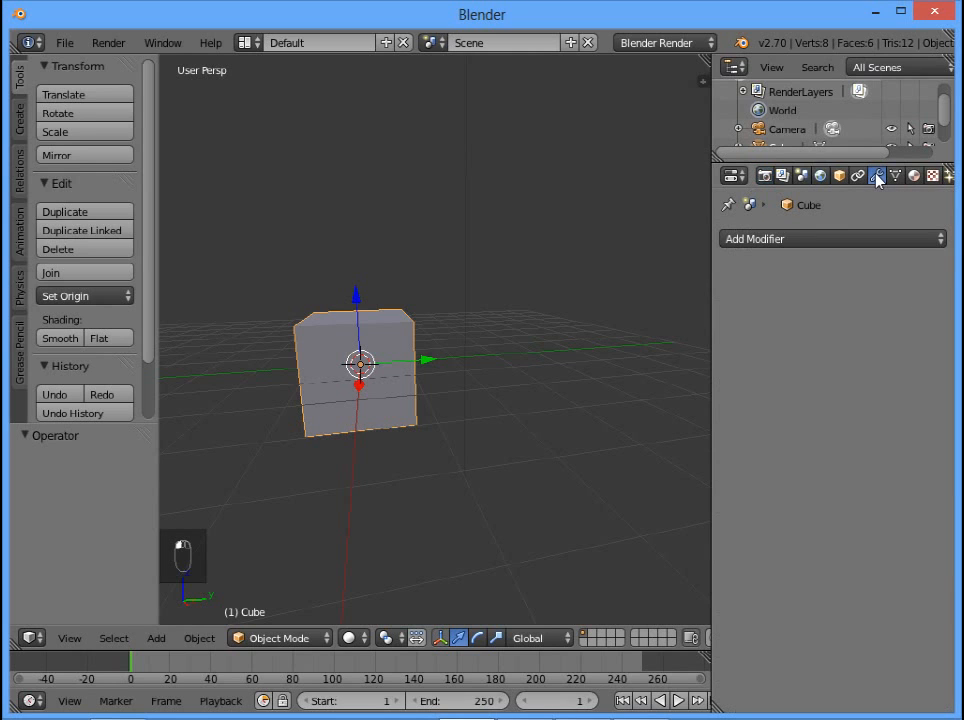
left_click(783, 243)
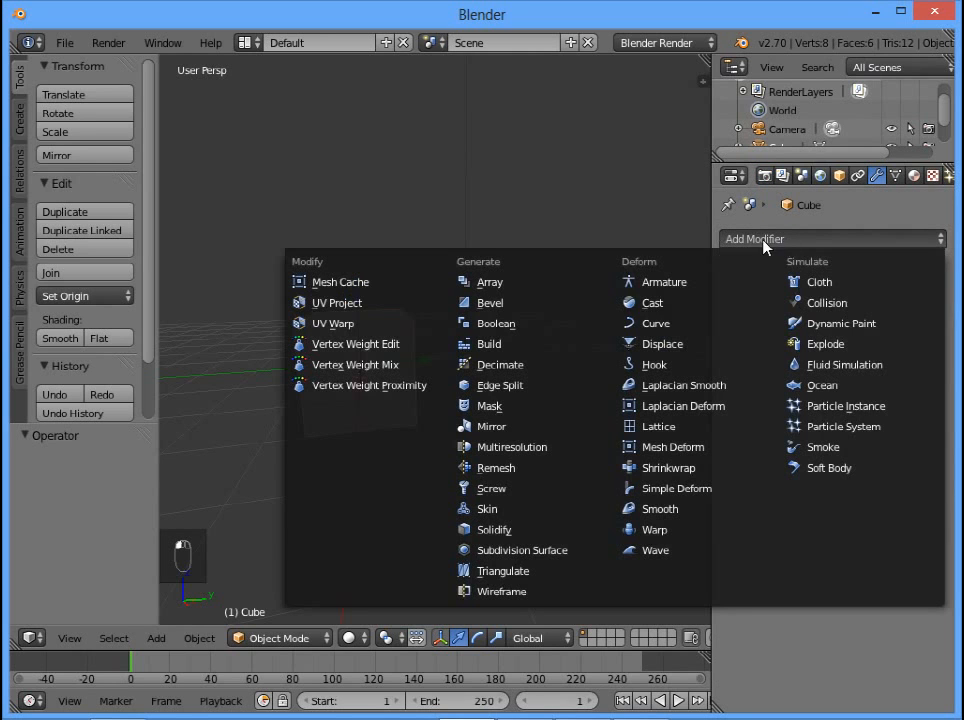
left_click(532, 556)
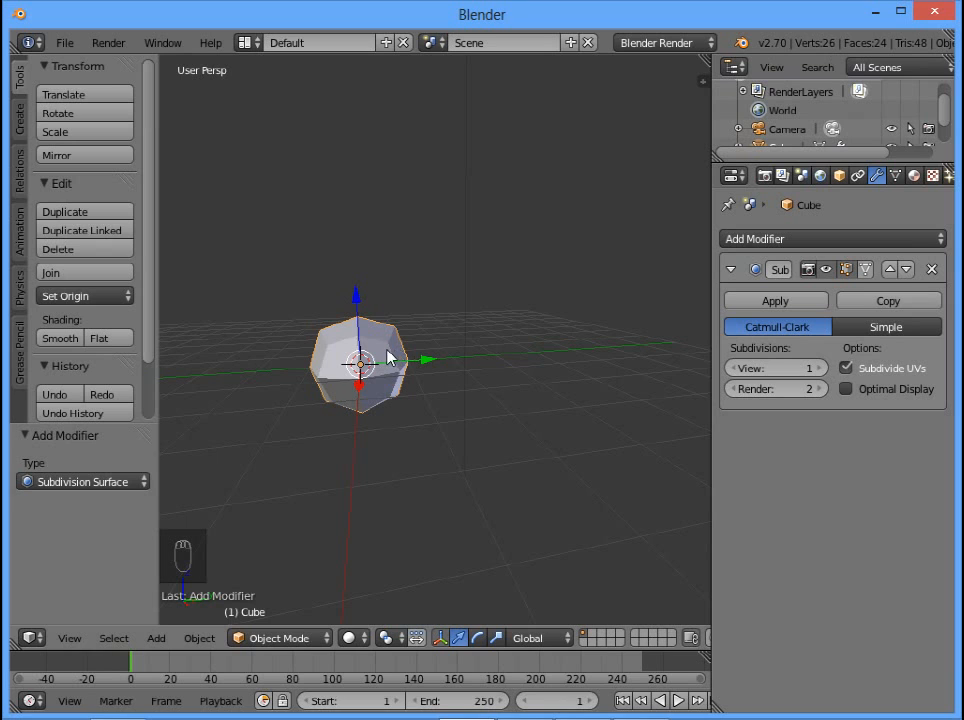
Set the modifier's View subdivisions to 2 and apply smooth shading to the cube in Object Mode
key("Tab")
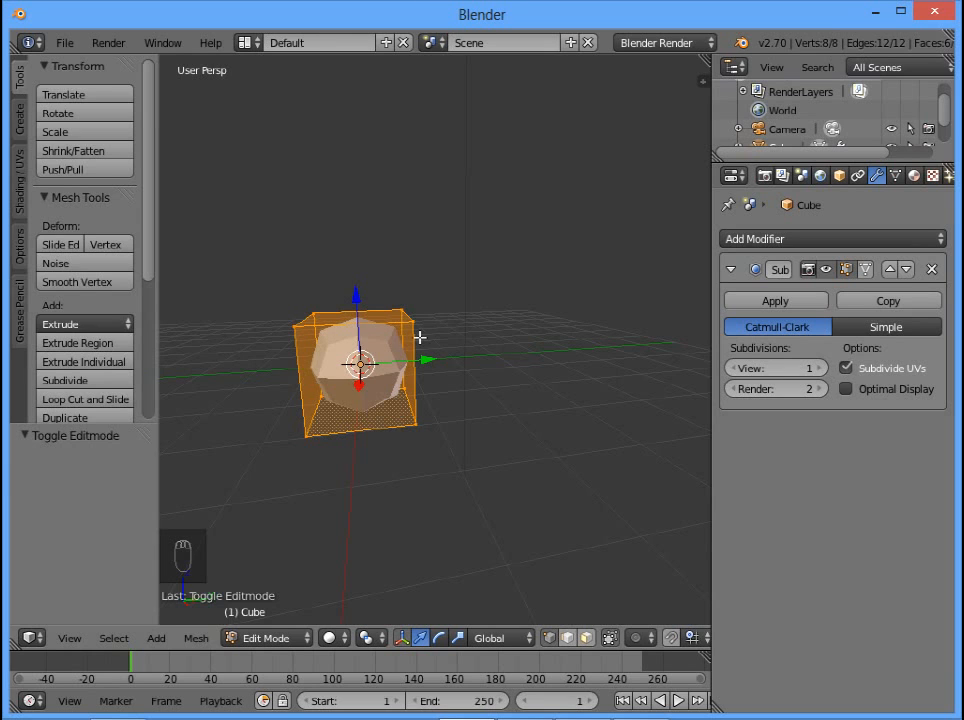
left_click(821, 369)
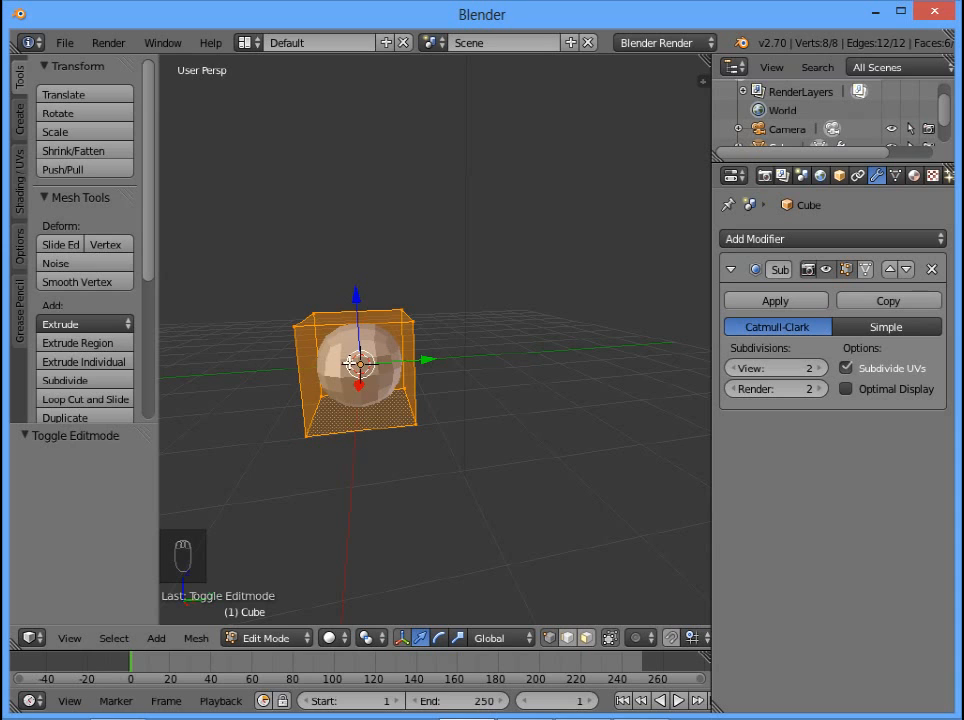
key("Tab")
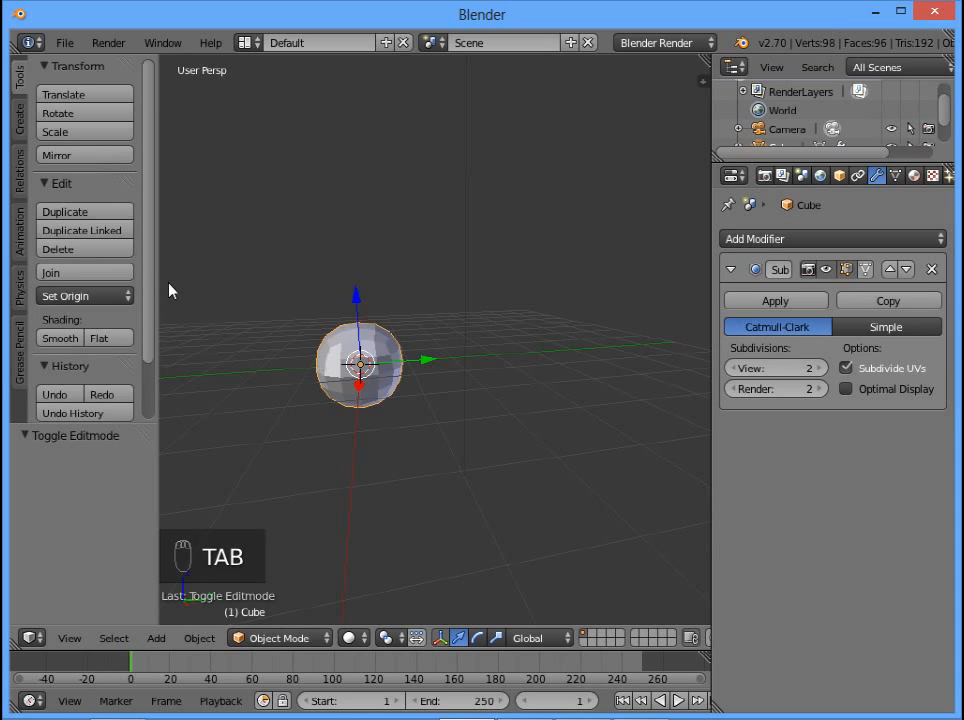
left_click(60, 339)
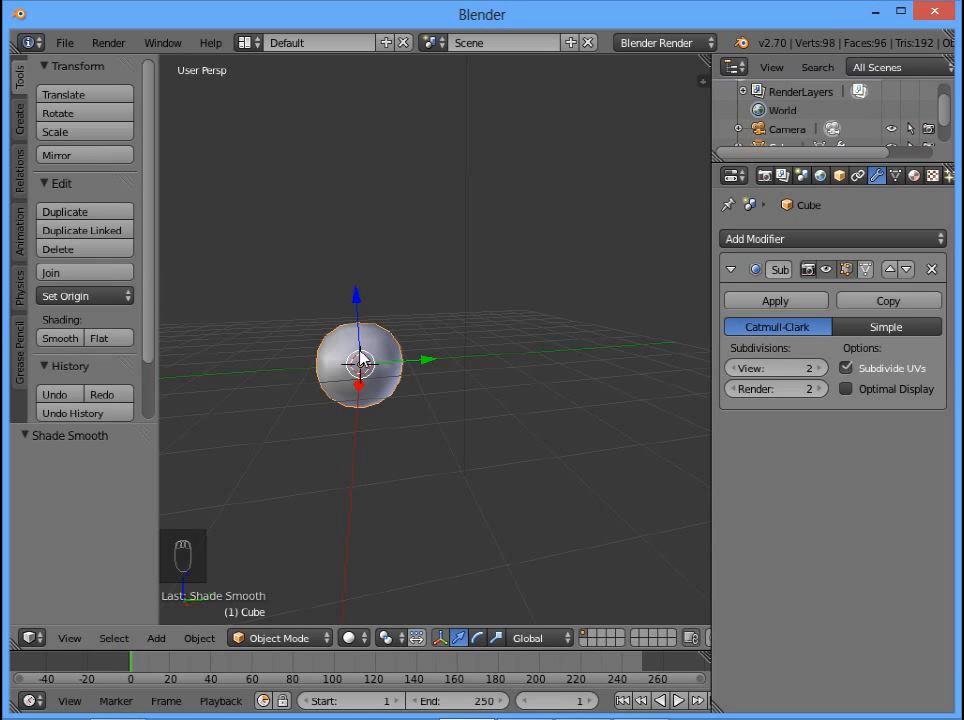
In Edit Mode, add one horizontal loop cut around the cube and slide it down toward the base by about 0.27
key("Tab")
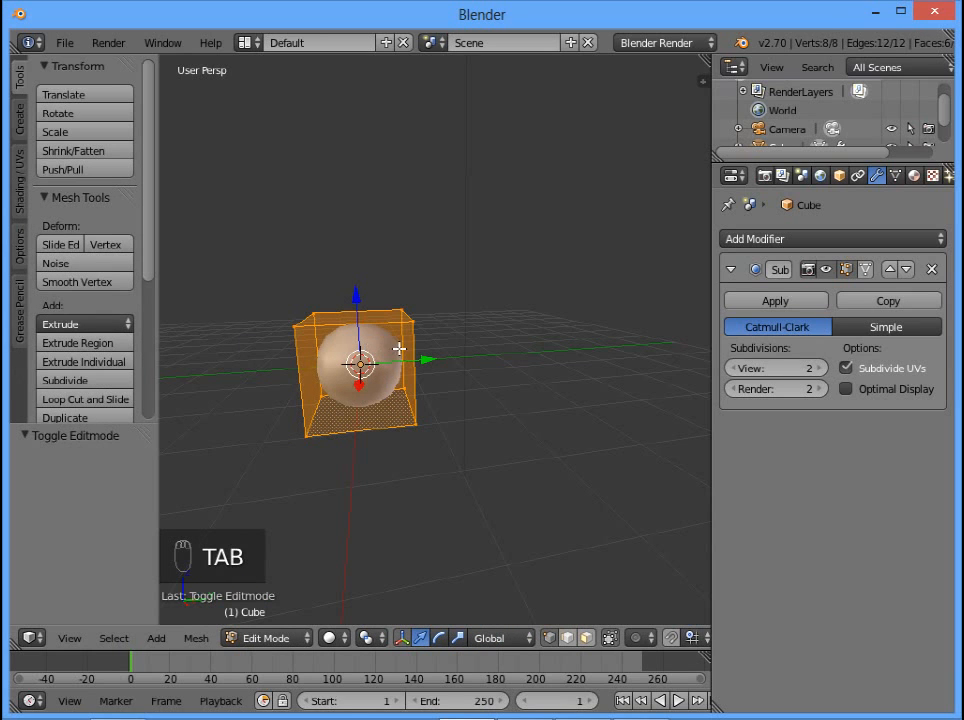
middle_click_drag(411, 376, 408, 326, "ctrl")
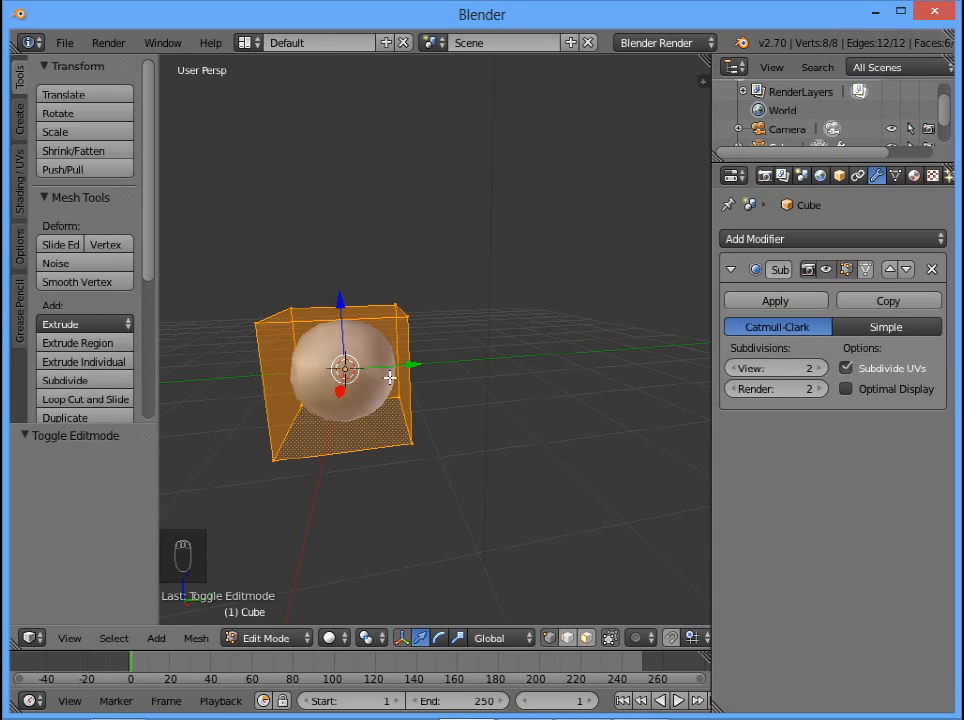
key("ctrl+r")
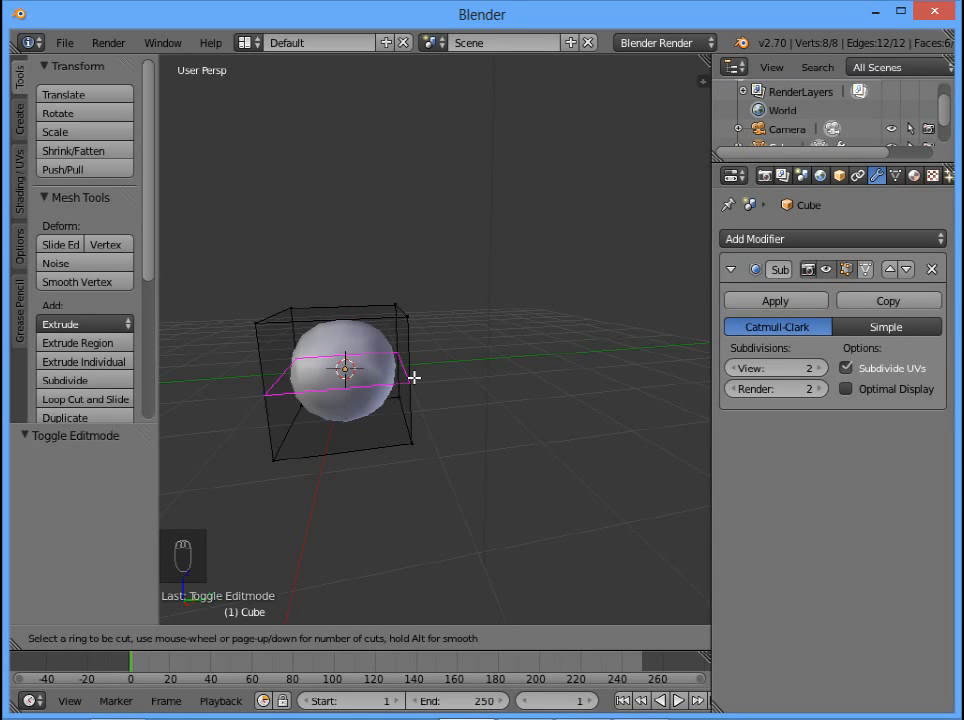
left_click(414, 378)
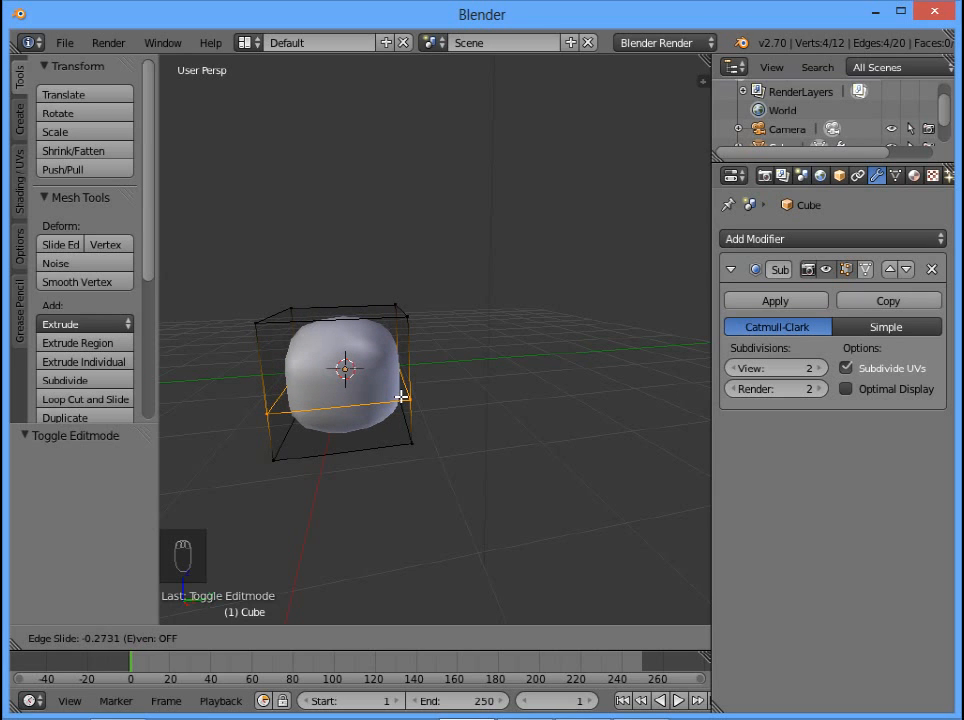
left_click(401, 397)
Switch the mesh selection mode from vertices to faces
middle_click_drag(449, 435, 385, 428)
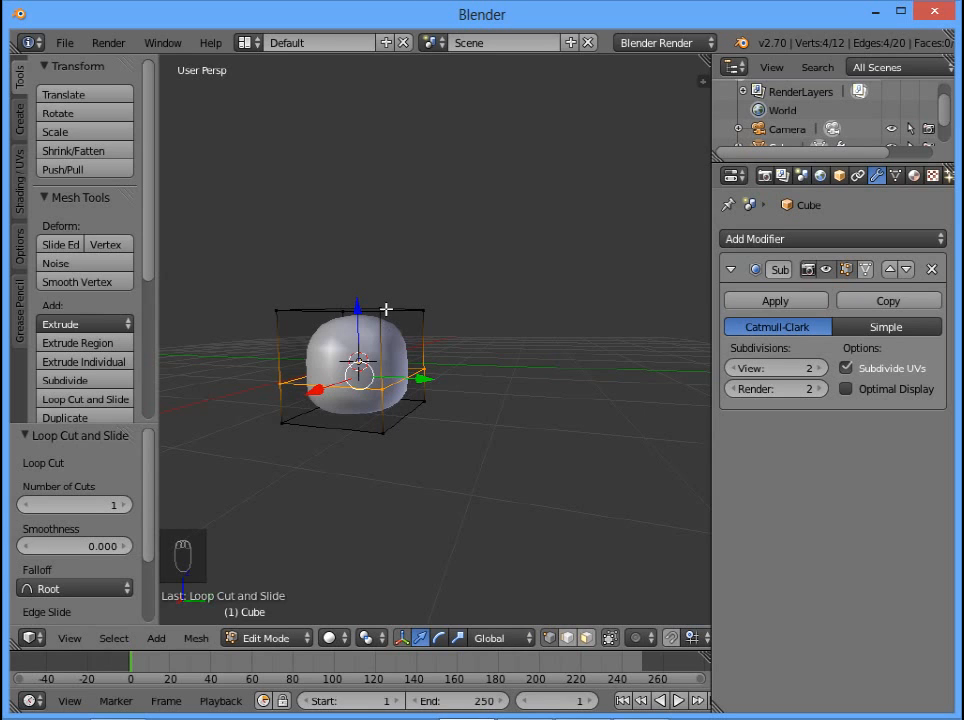
right_click(277, 311)
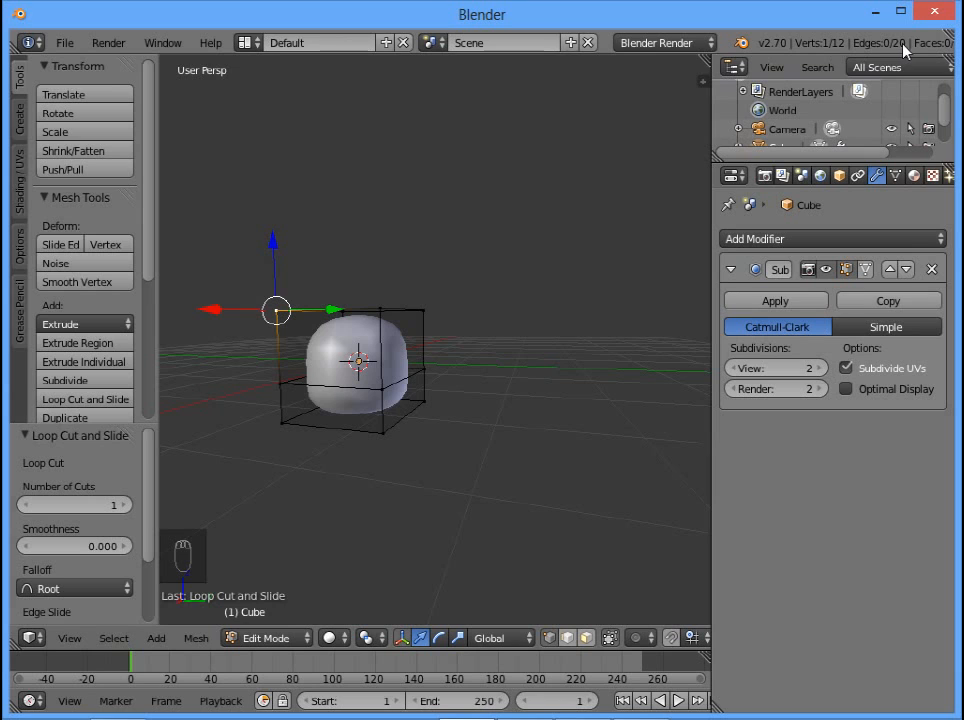
scroll(902, 48, "down", 2)
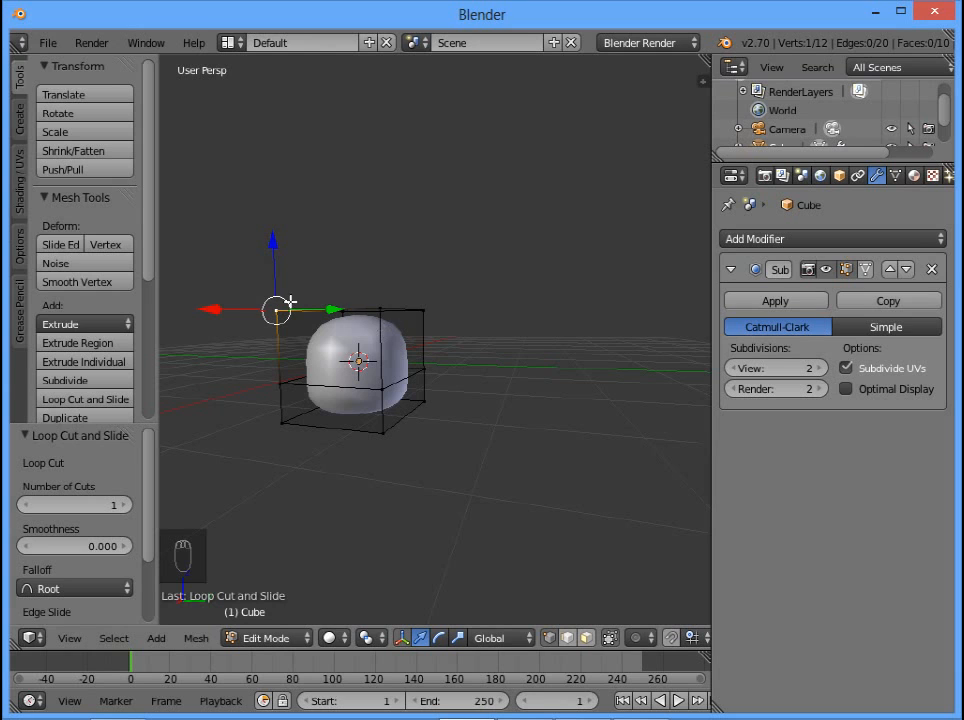
middle_click_drag(362, 372, 338, 312)
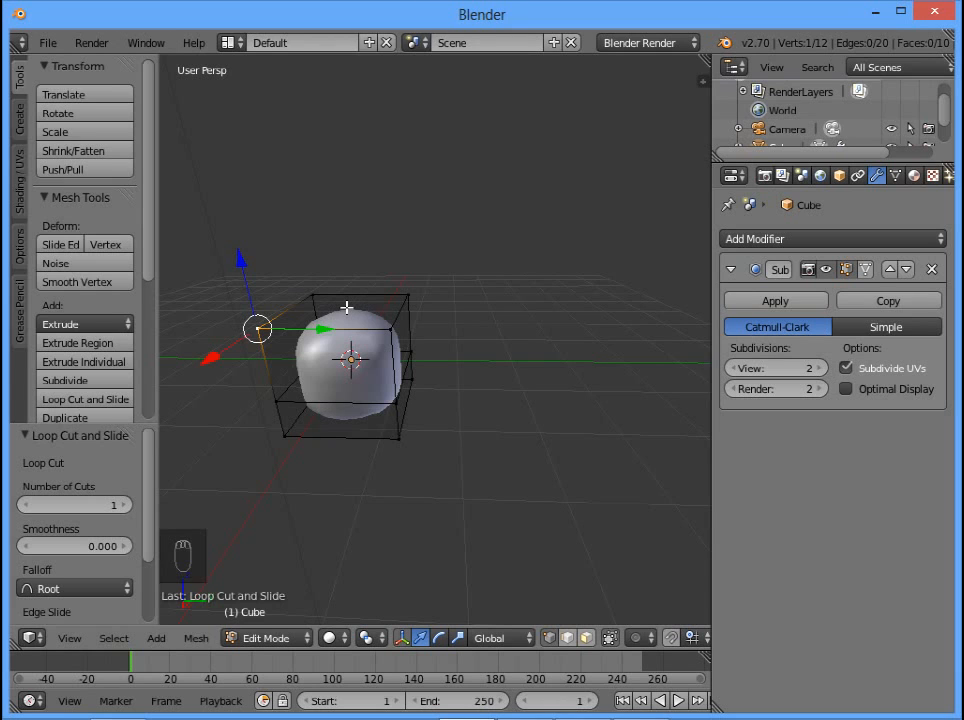
key("ctrl+Tab")
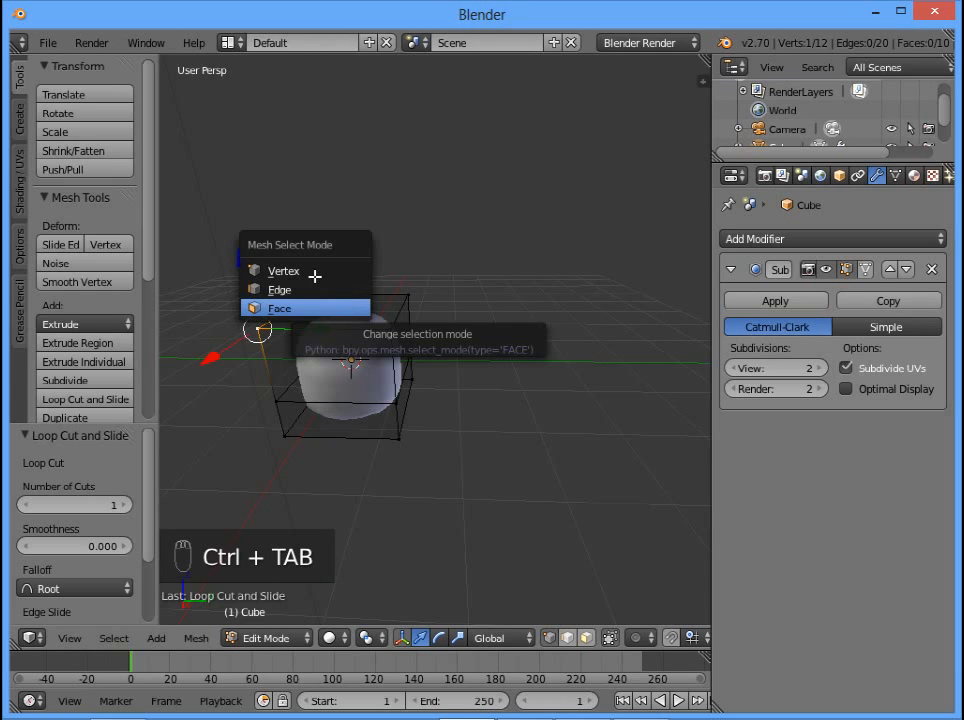
left_click(279, 308)
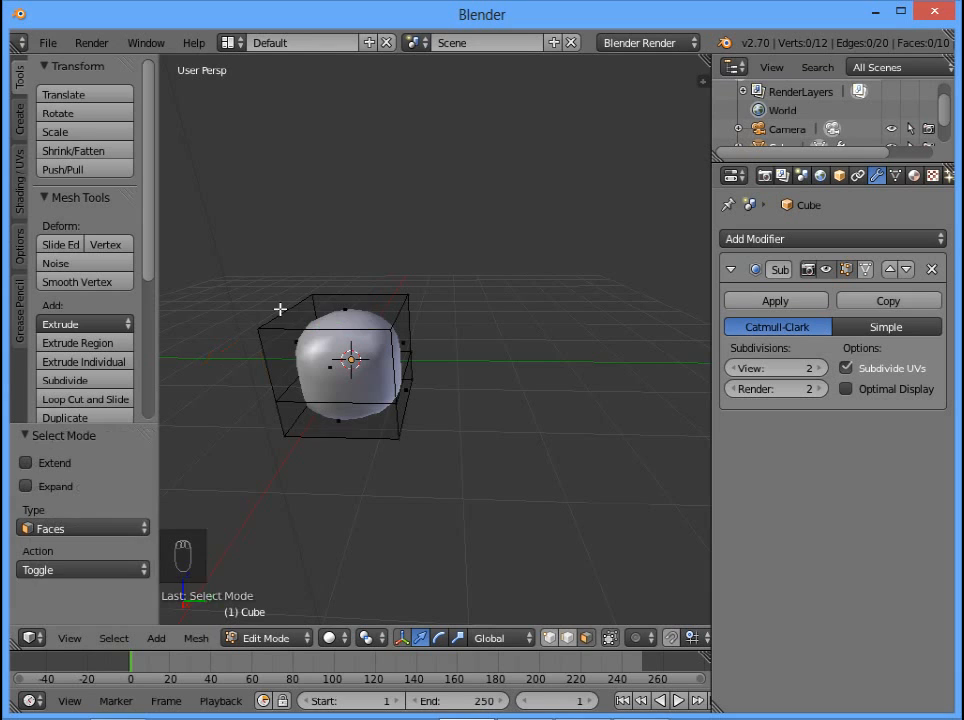
Extrude the cube's top face upward by about 0.1 and scale the new face to about 0.3
right_click(344, 313)
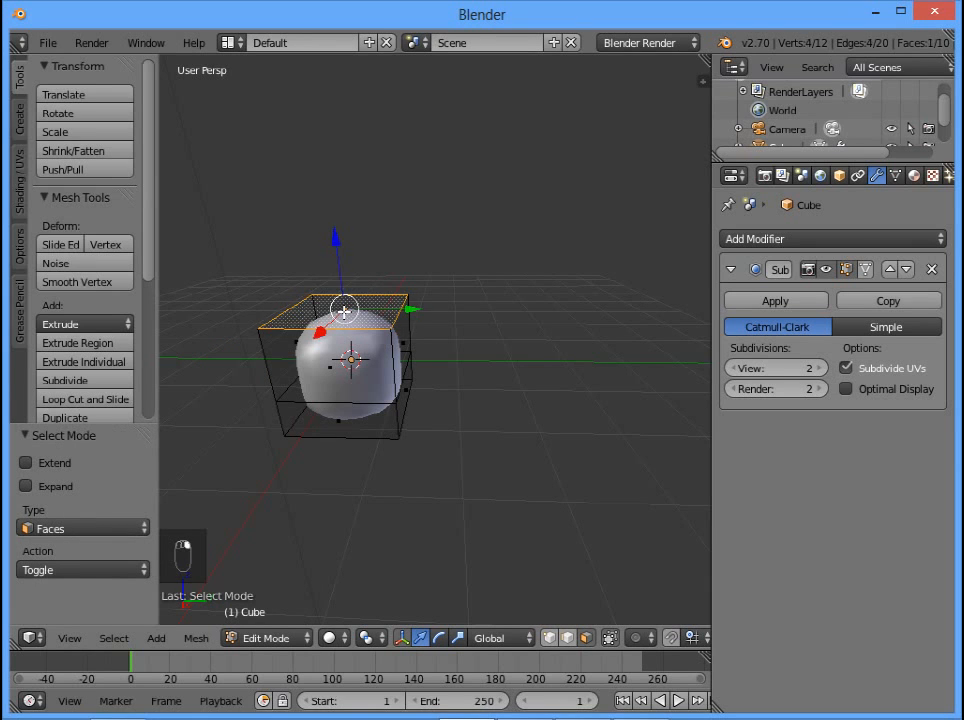
right_click(341, 376)
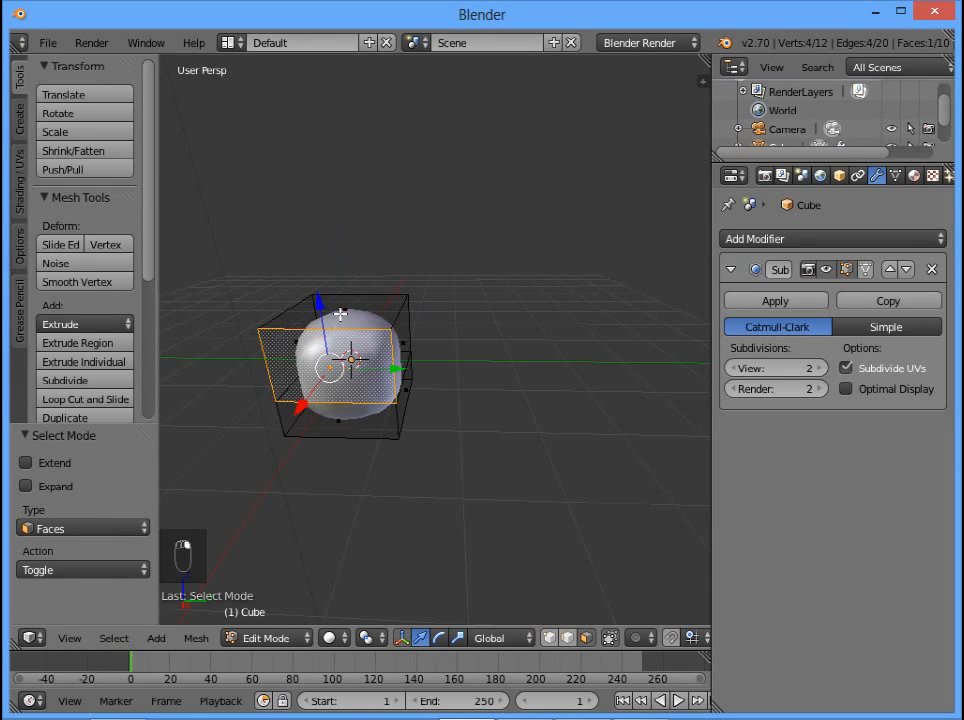
right_click(341, 312)
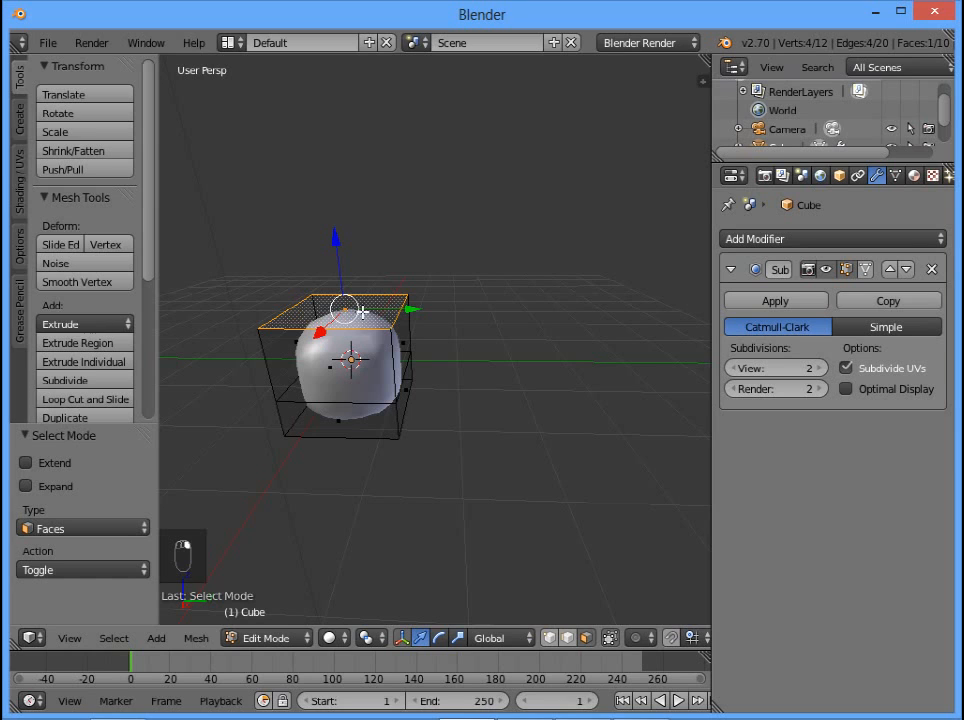
key("e")
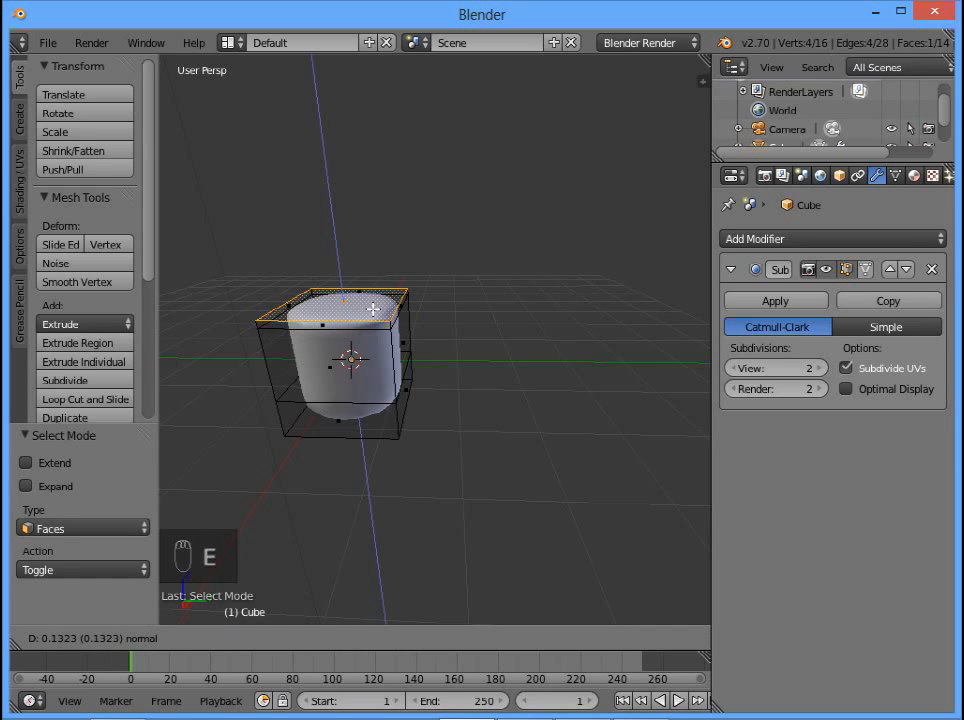
left_click(373, 309)
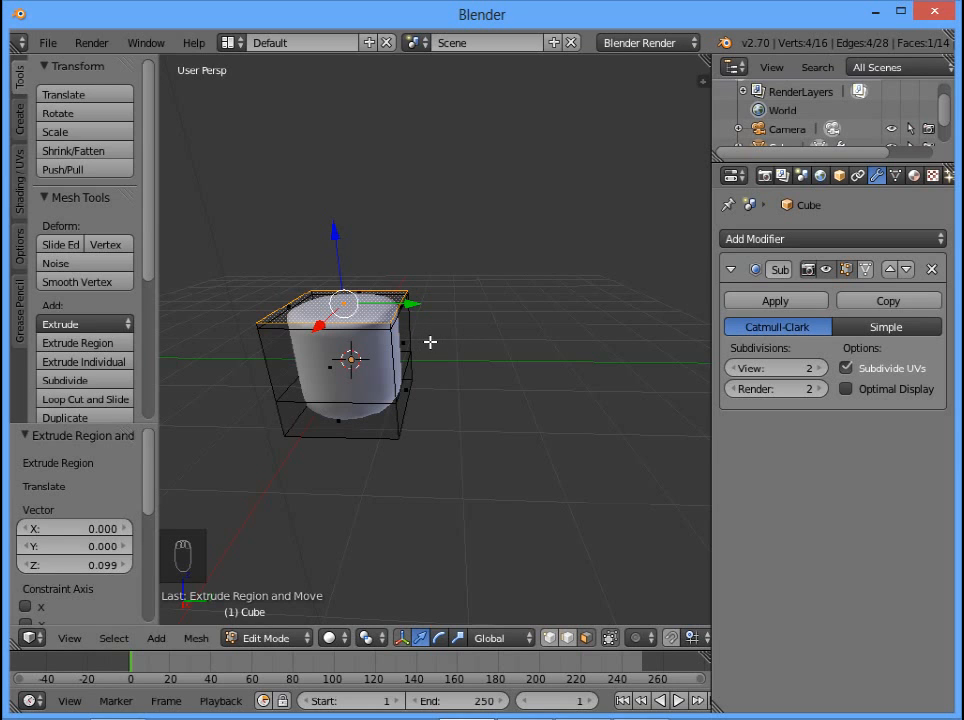
key("s")
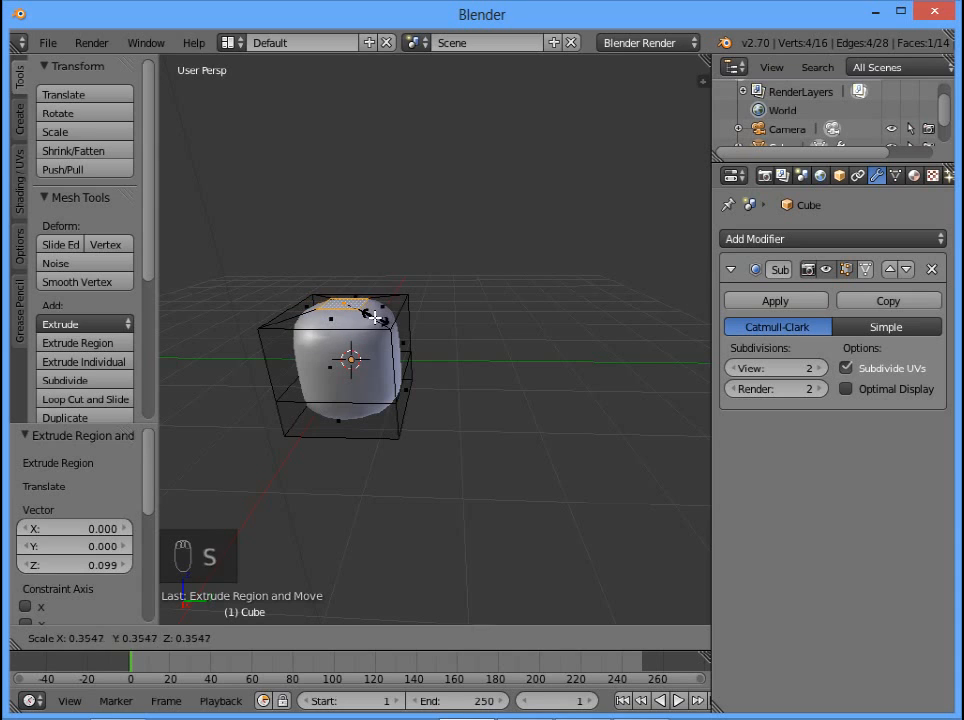
left_click(369, 317)
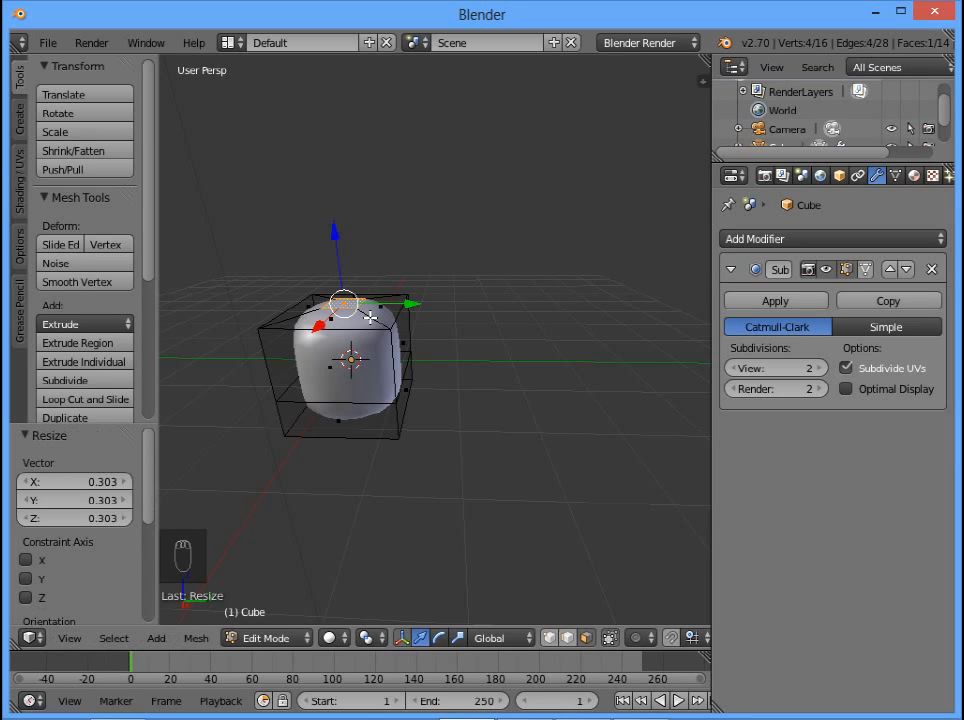
Extrude the small top face upward twice, by about 0.23 and about 0.11, to form a narrow neck
key("e")
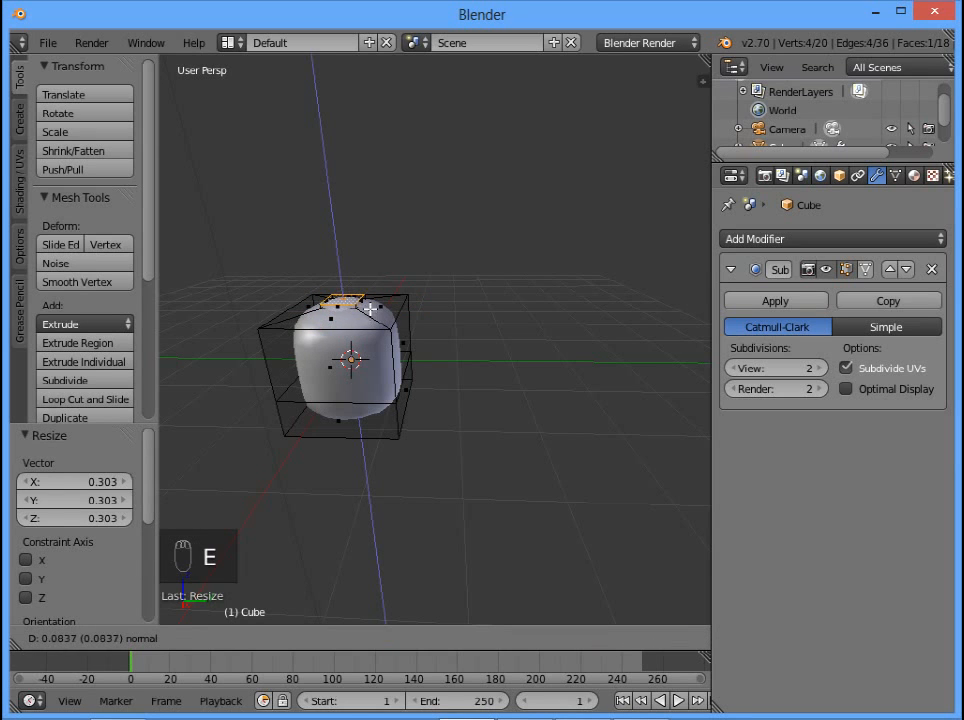
left_click(370, 298)
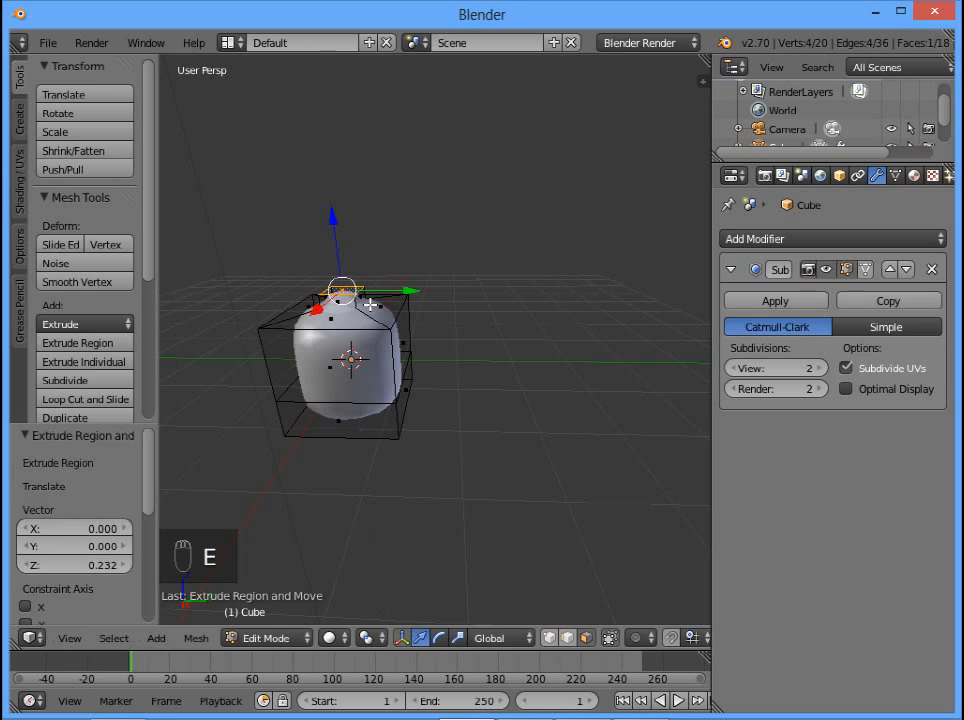
key("e")
left_click(371, 296)
Scale the neck's top face up to about 3.18 and extrude it upward by about 1.03 to form an upper block
key("s")
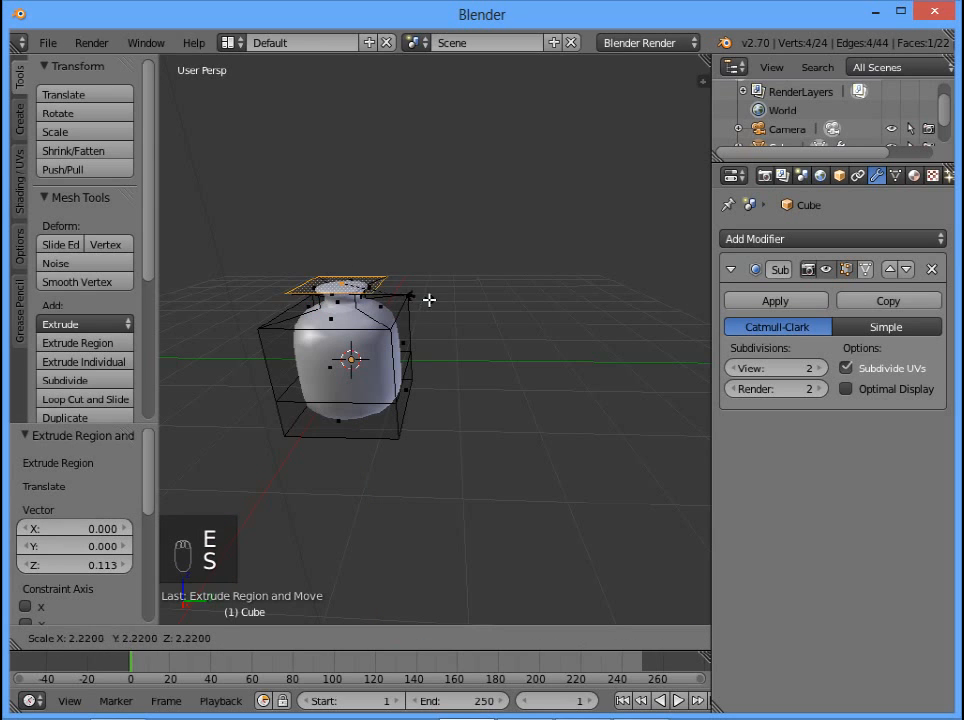
left_click(444, 300)
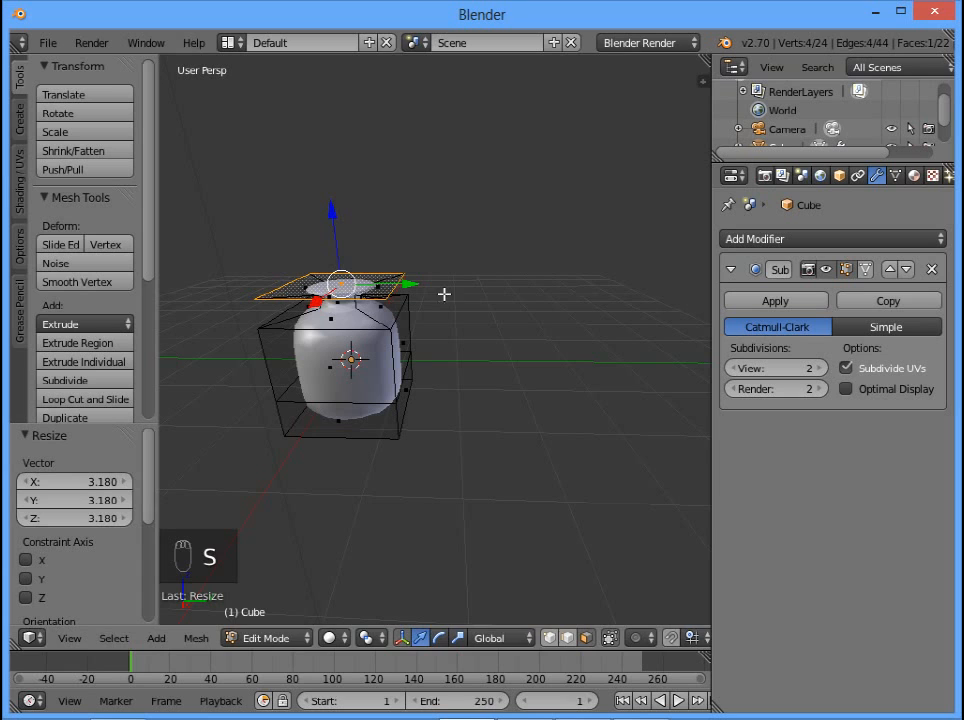
key("e")
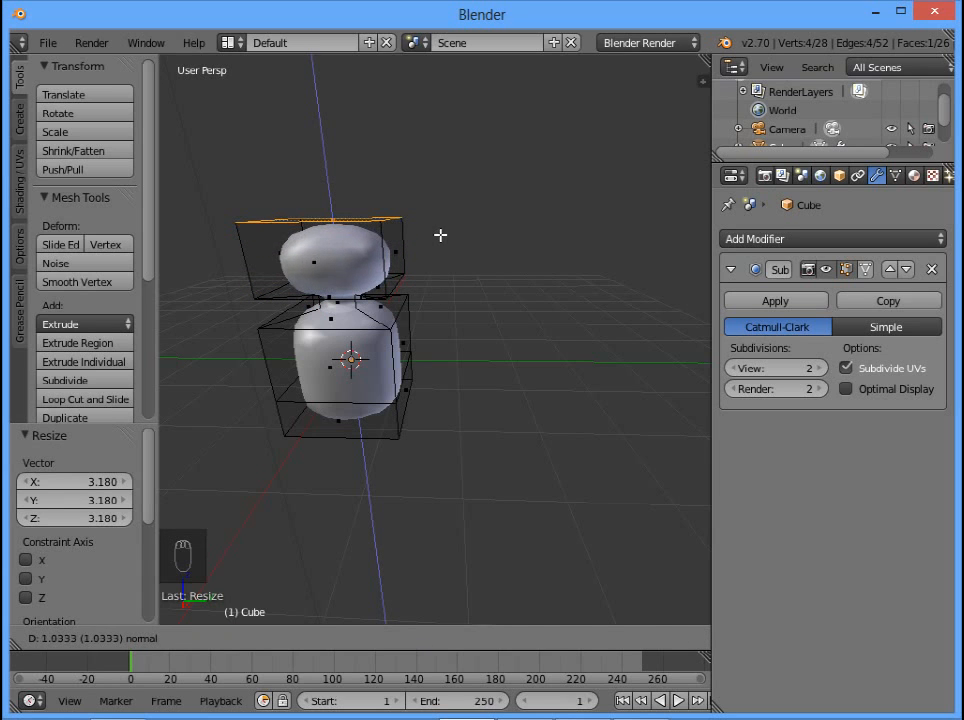
left_click(456, 314)
middle_click_drag(422, 344, 295, 367)
middle_click_drag(321, 363, 445, 335)
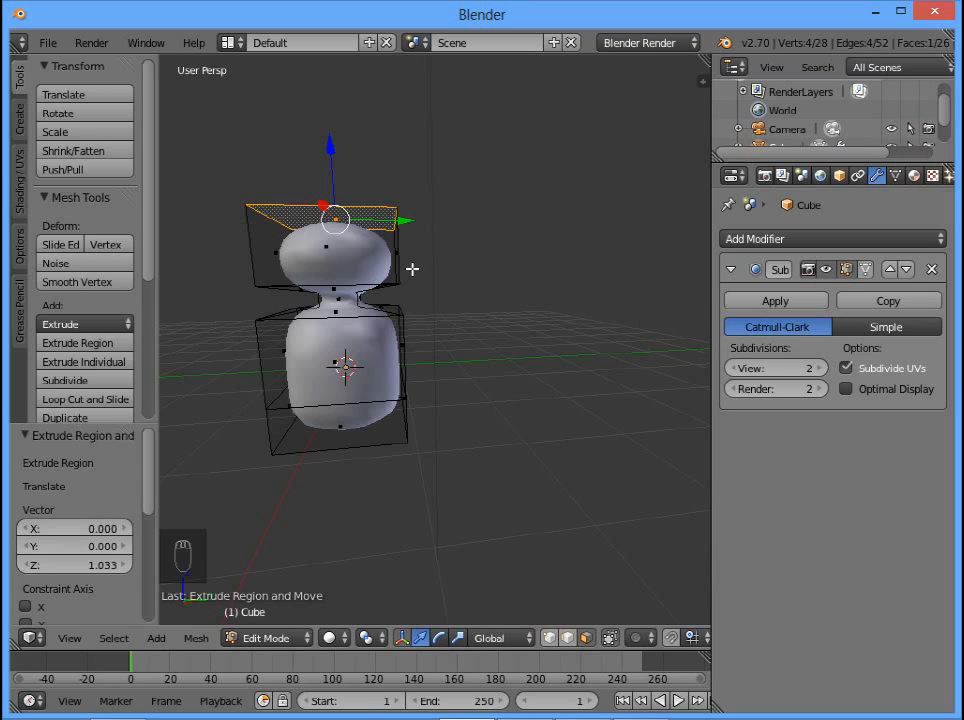
Select a side face of the upper block and try to place the 3D cursor on it in the perspective view
right_click(325, 247)
left_click(470, 270)
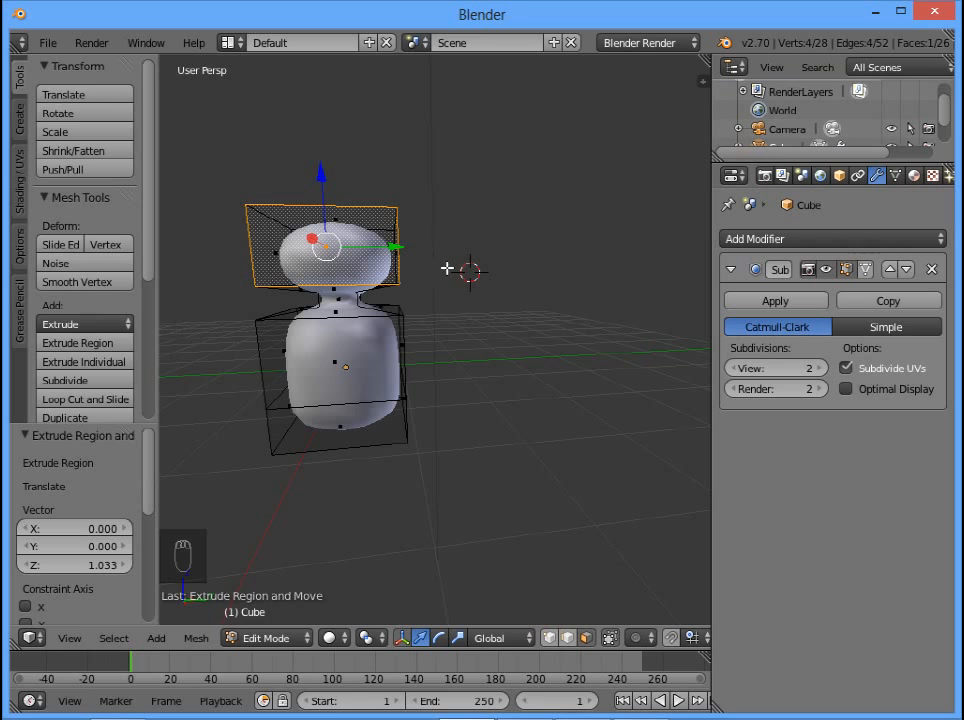
left_click(312, 238)
left_click(481, 242)
middle_click_drag(471, 311, 464, 346)
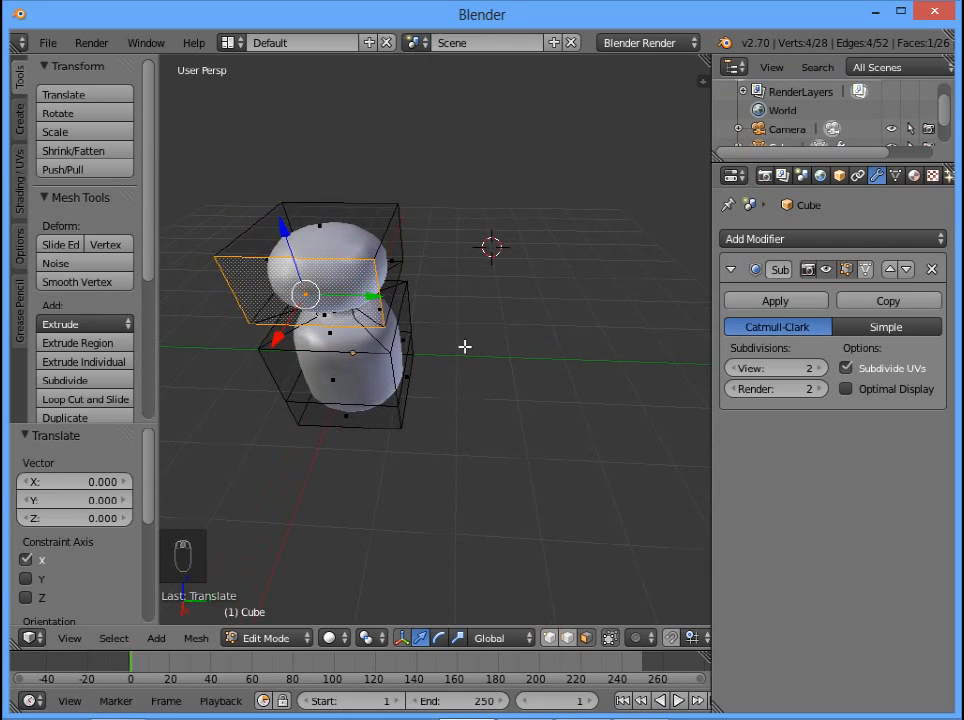
left_click(293, 291)
left_click(291, 281)
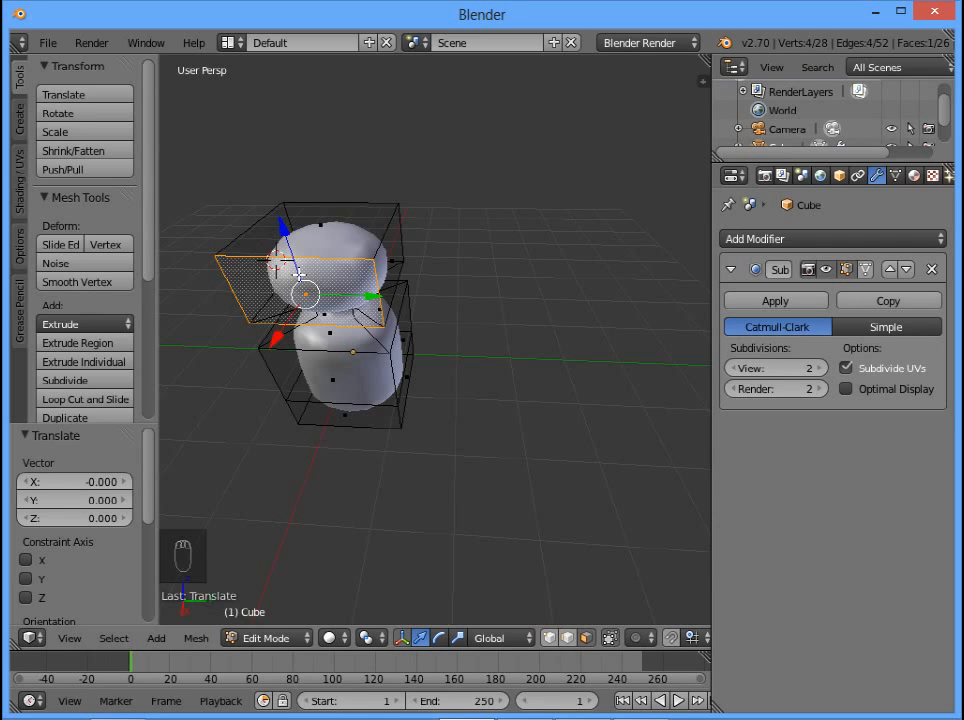
Show the quad view, leave Edit Mode and fly the camera closer to the model, to about X 4.38 and Z 2.74
key("ctrl+alt+q")
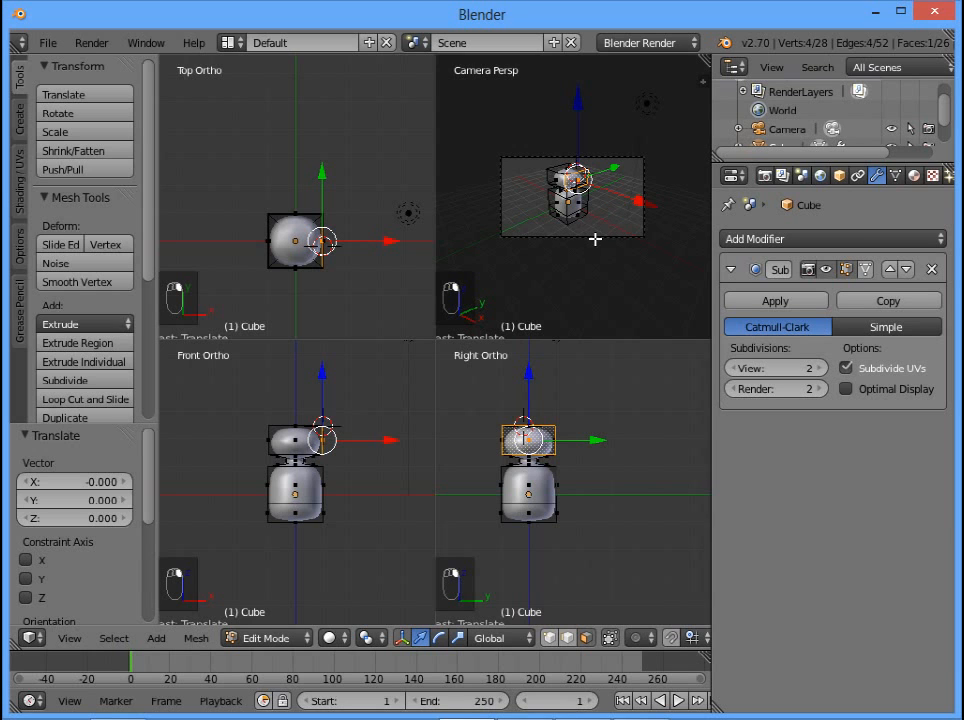
key("Tab")
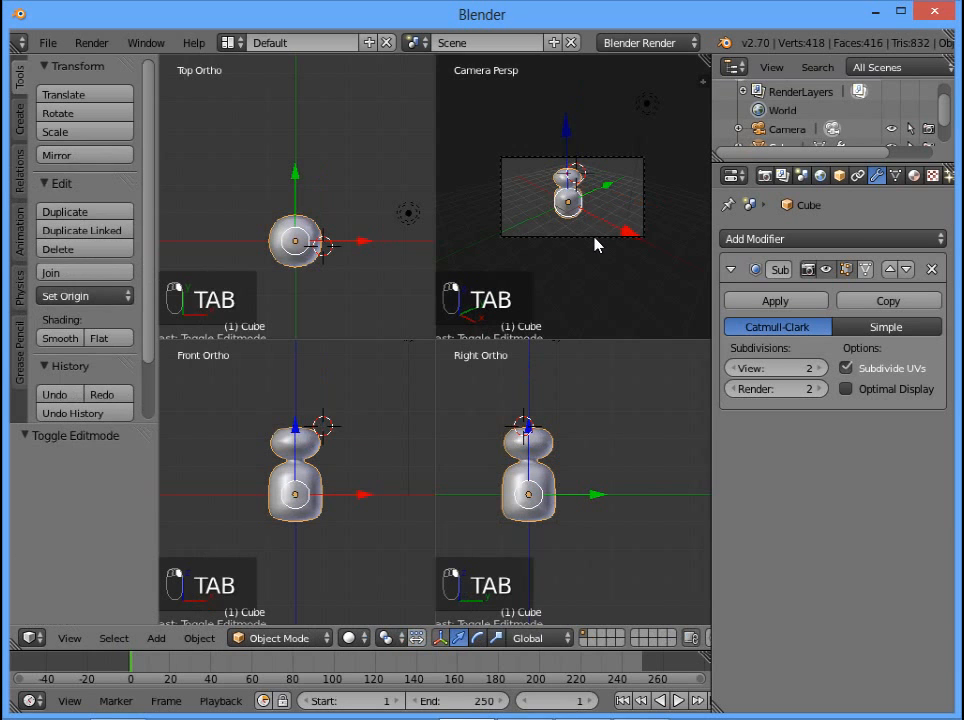
right_click(594, 244)
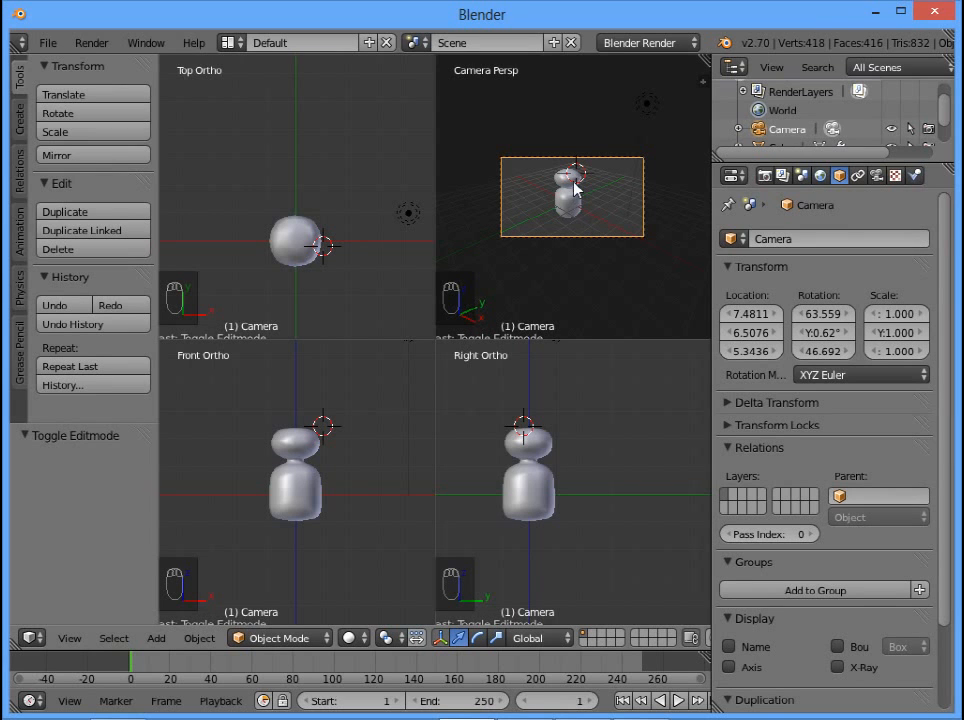
key("shift+f")
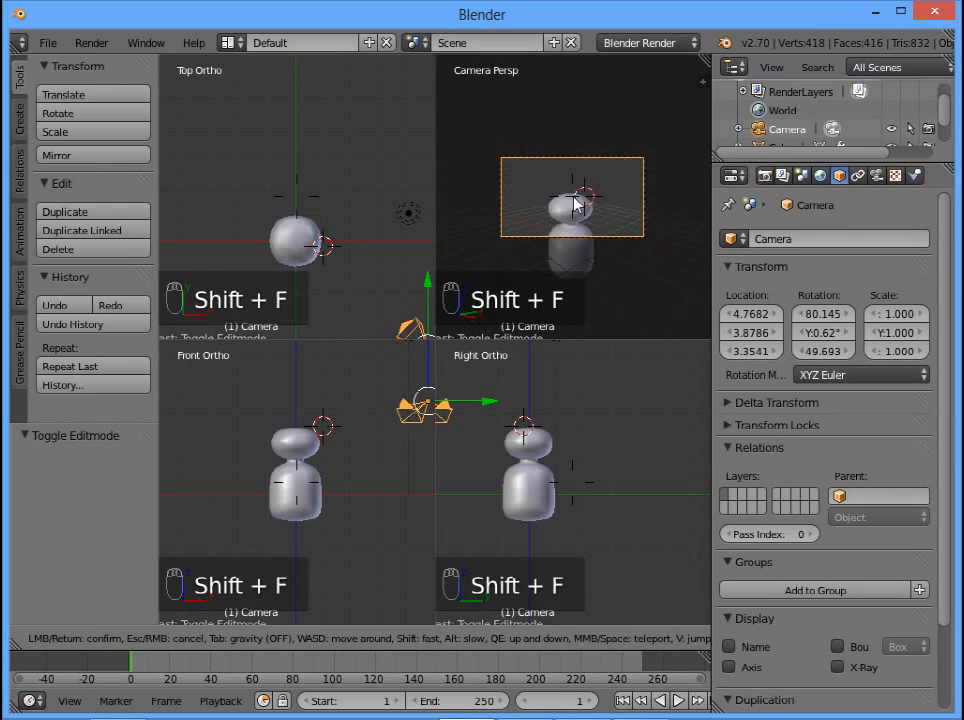
key("w")
key("d")
key("s")
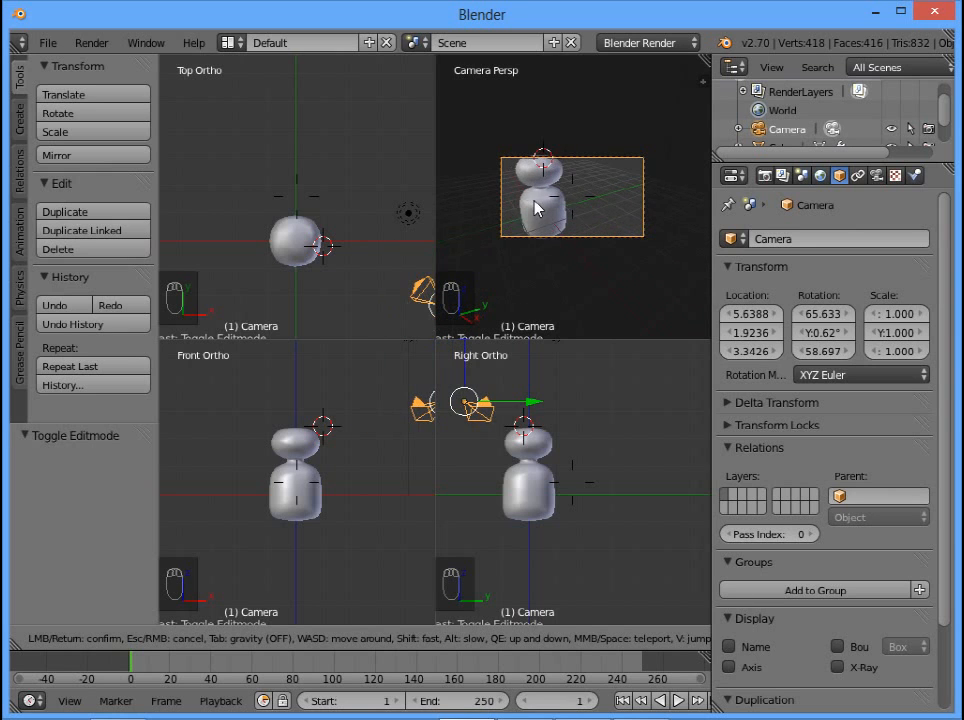
key("w")
key("a")
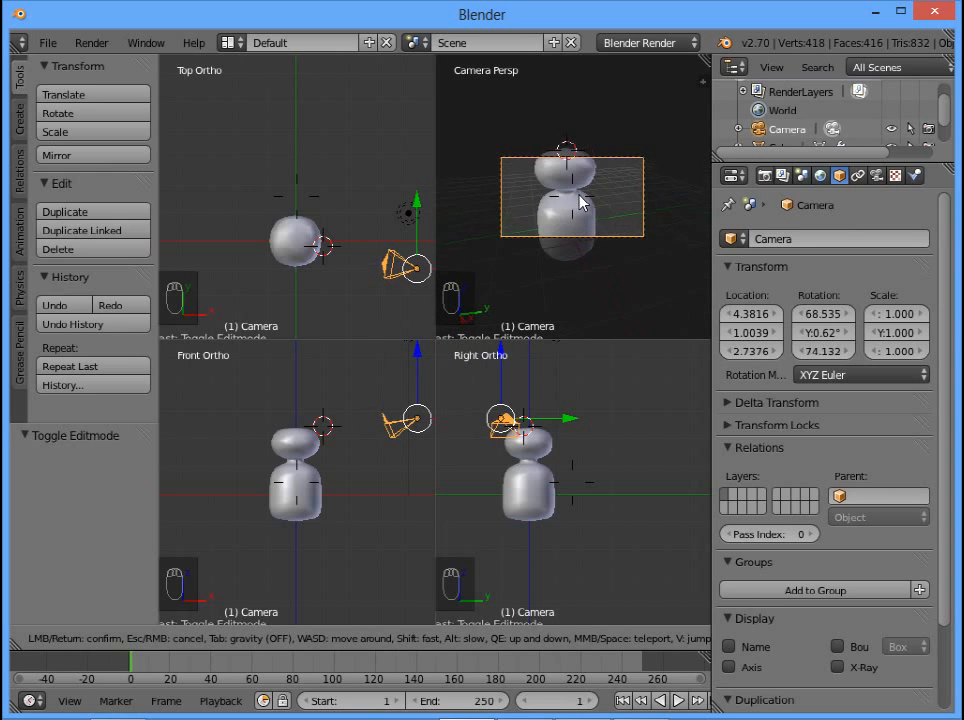
left_click(570, 206)
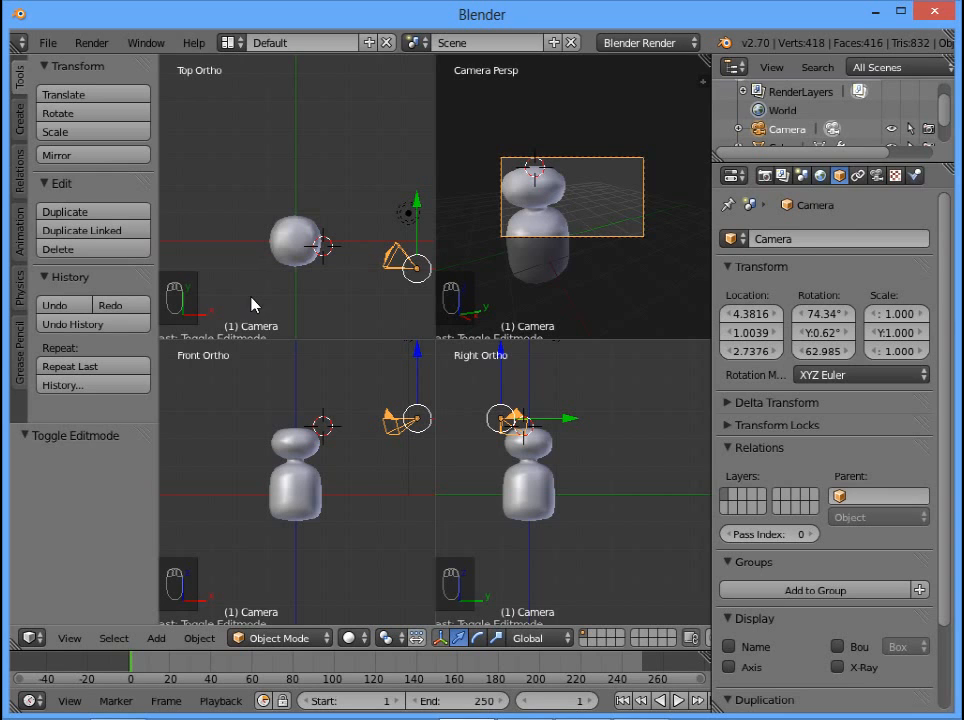
Place the 3D cursor on the upper block, slightly off centre, using the enlarged front orthographic view, and return to quad view
key("ctrl+alt+q")
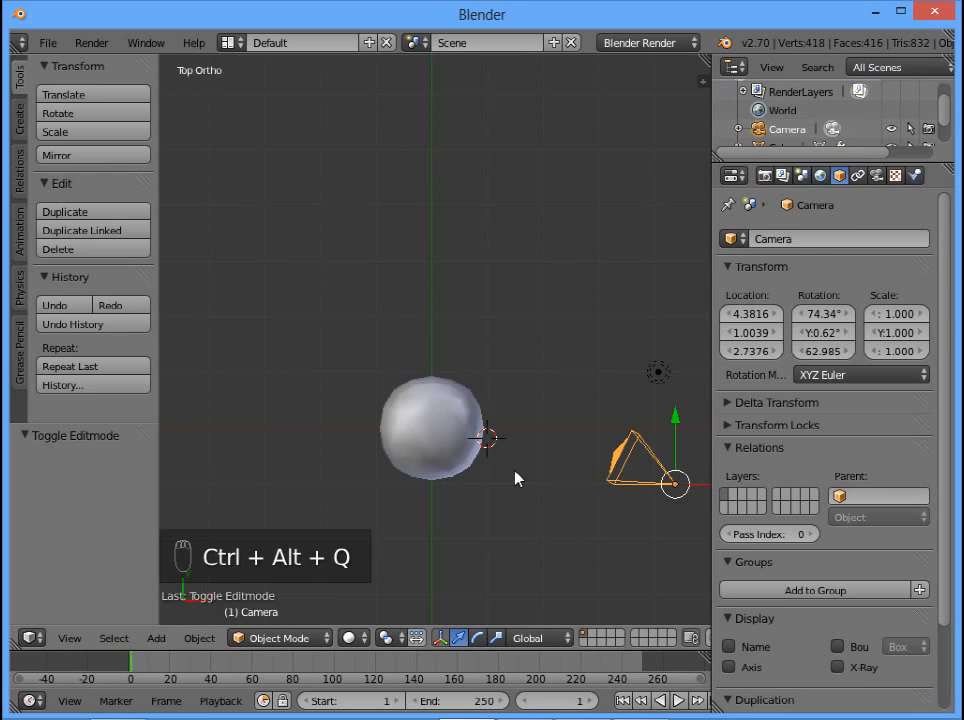
key("ctrl+alt+q")
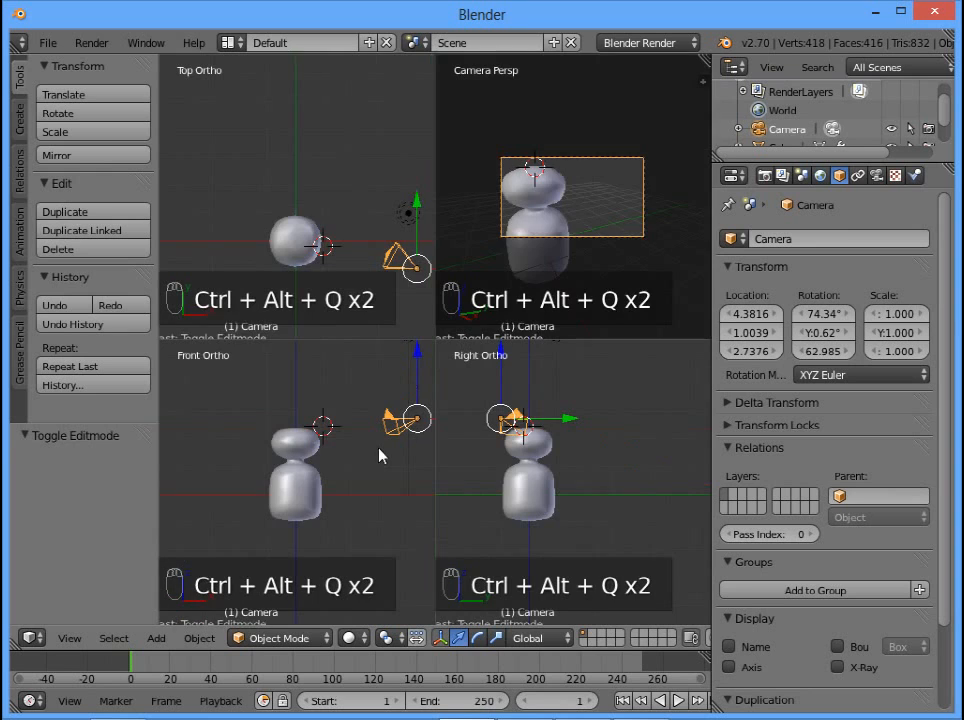
key("ctrl+alt+q")
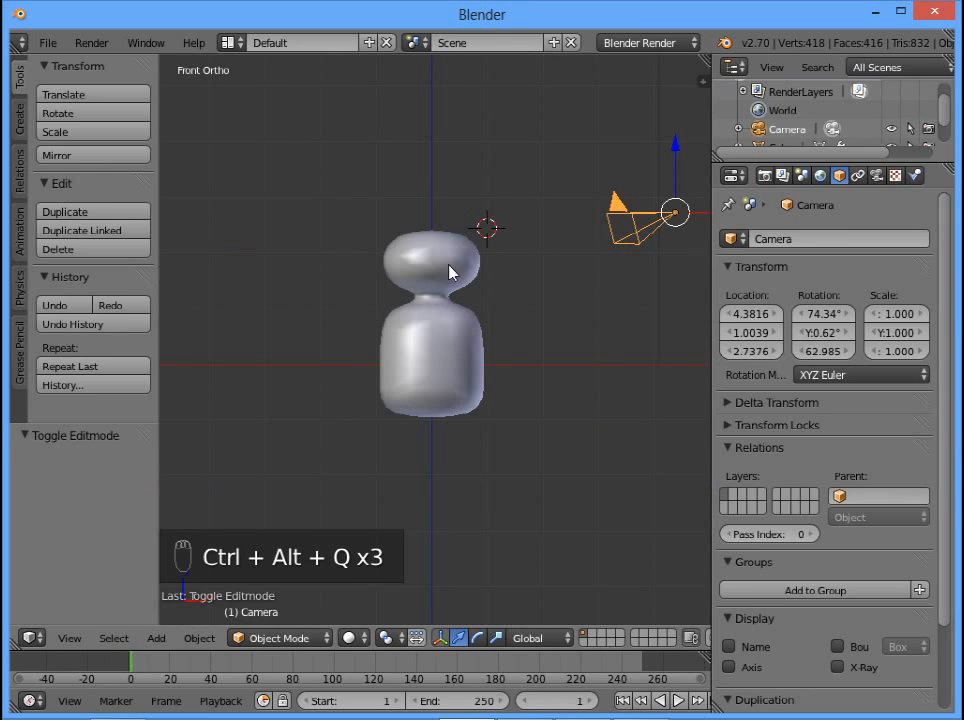
left_click(420, 259)
key("ctrl+alt+q")
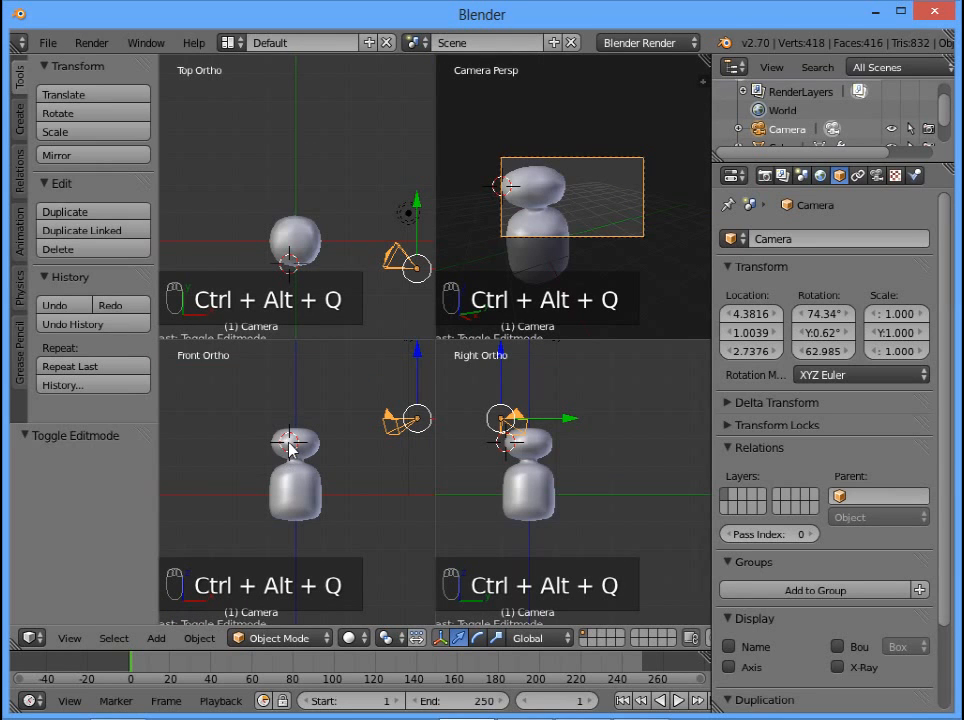
Select the body, enter Edit Mode and add a cube to its mesh at the 3D cursor
right_click(294, 263)
key("Tab")
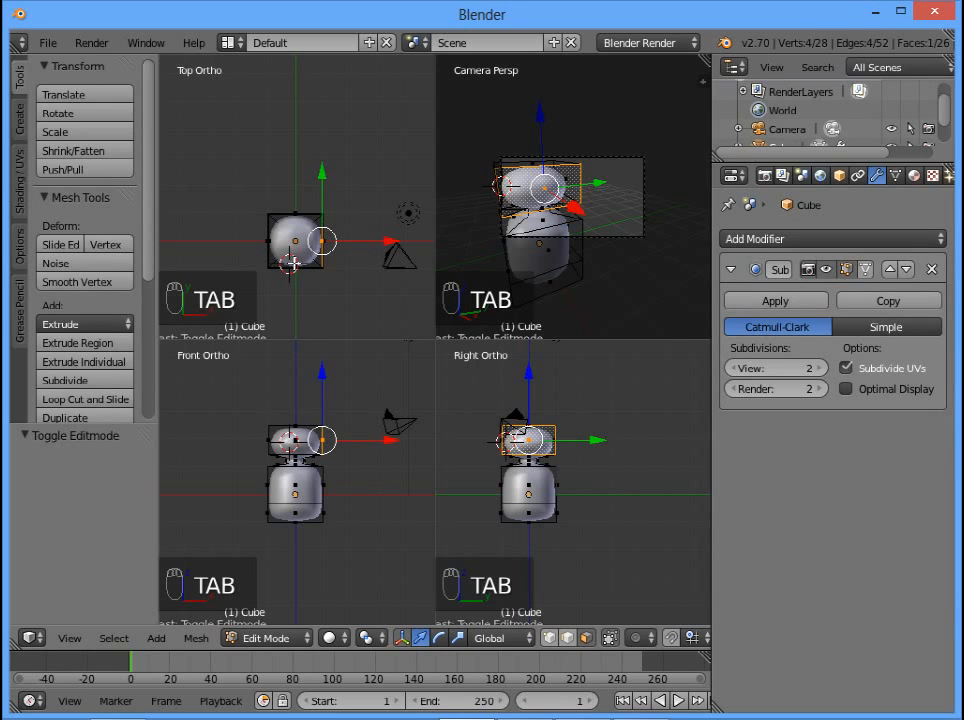
key("shift+a")
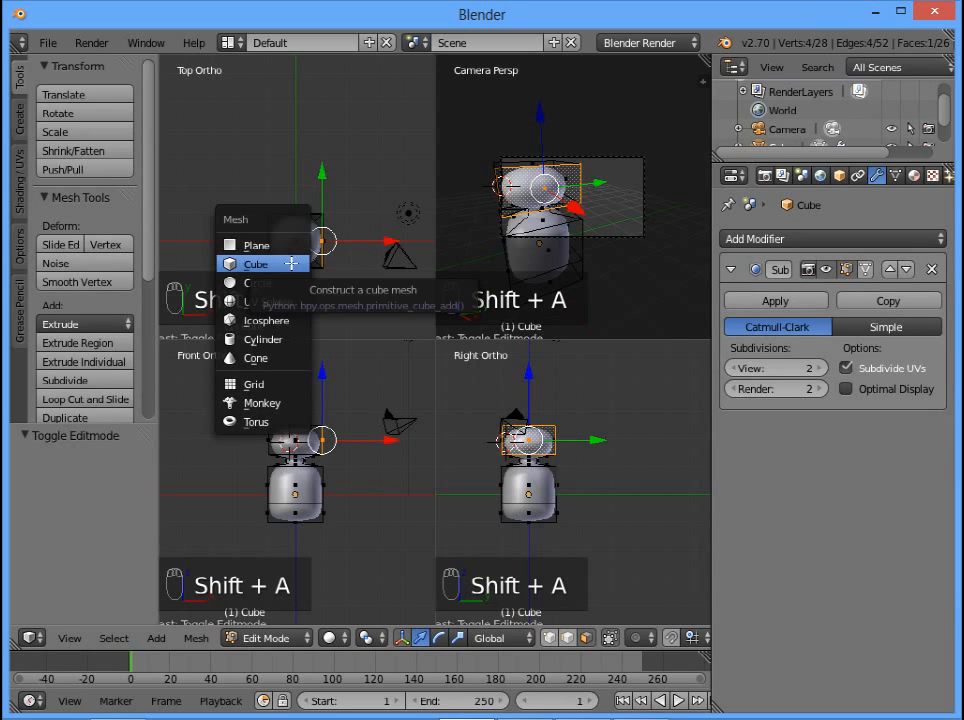
left_click(288, 264)
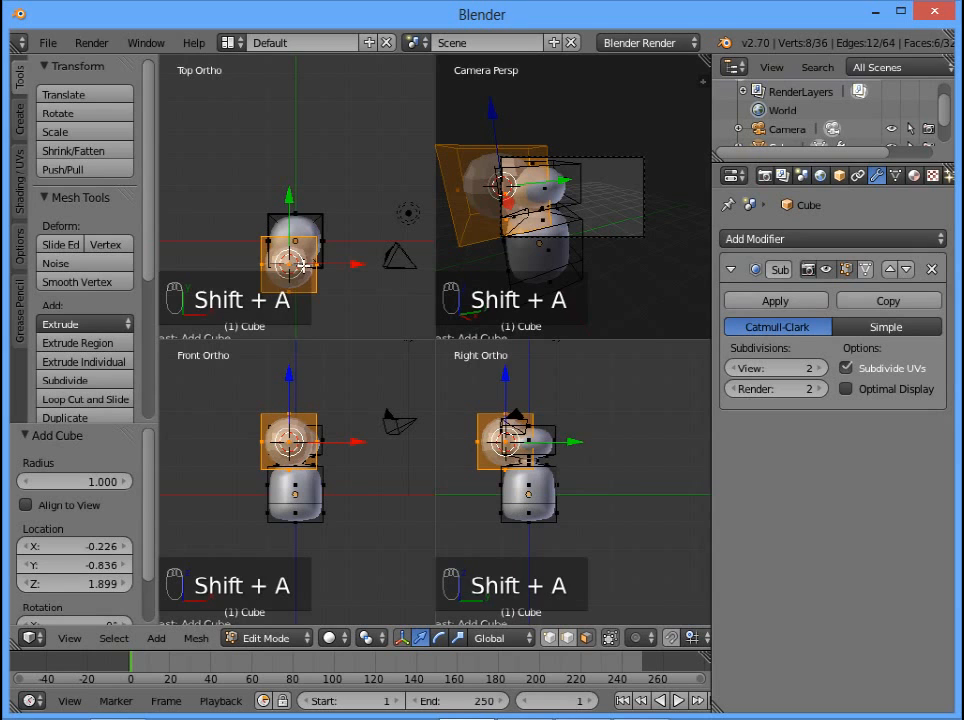
Leave quad view and scale the added cube down twice, by about 0.329 and about 0.779, to eye size
key("ctrl+alt+q")
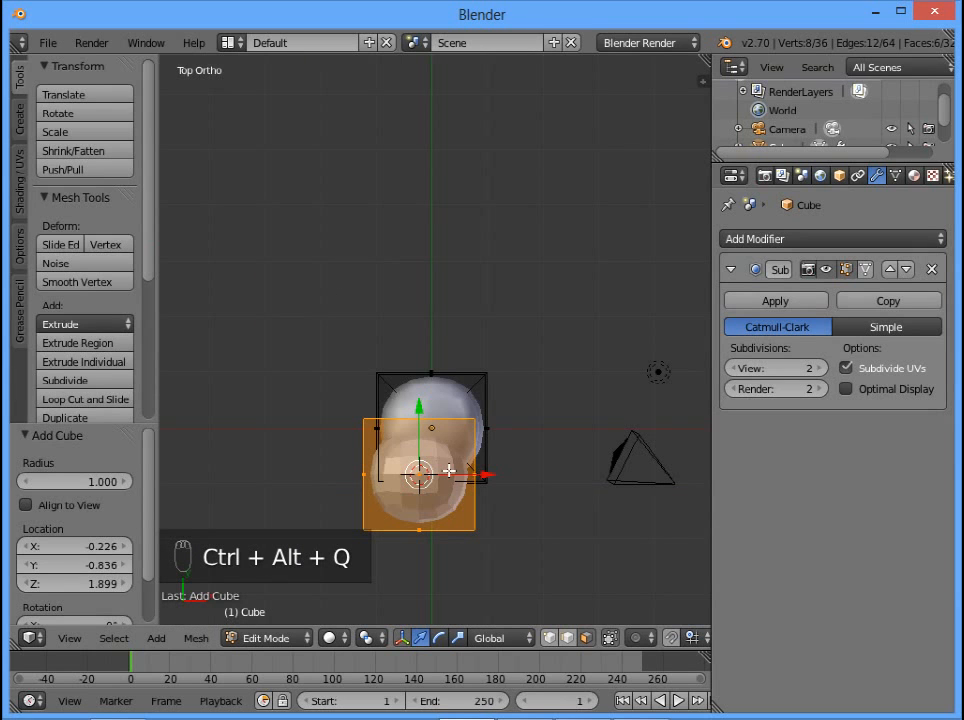
middle_click_drag(478, 374, 463, 256, "shift")
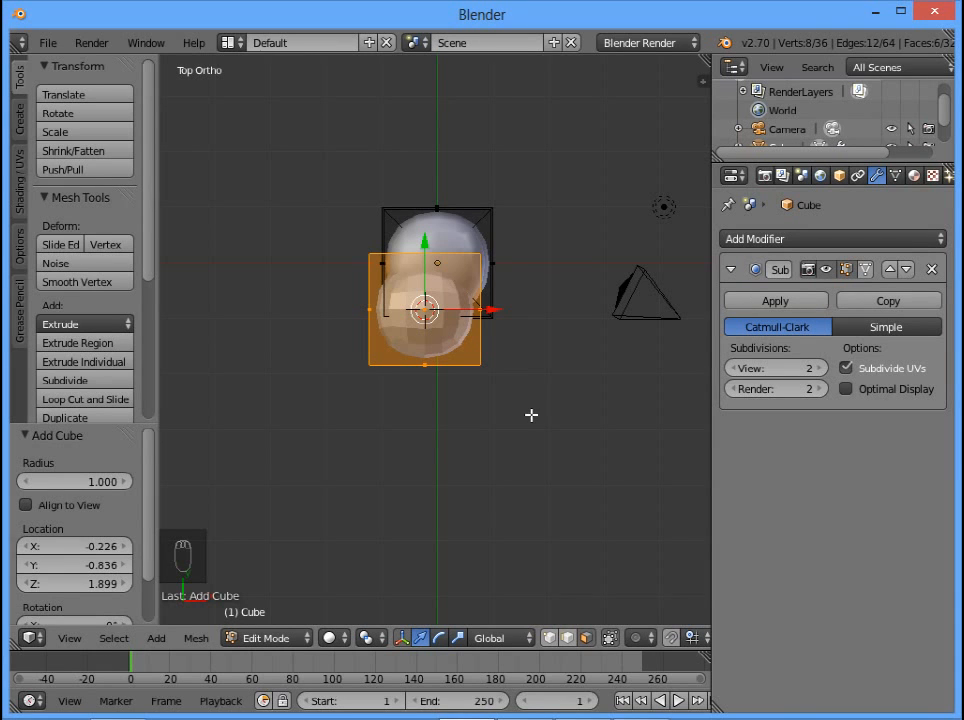
key("s")
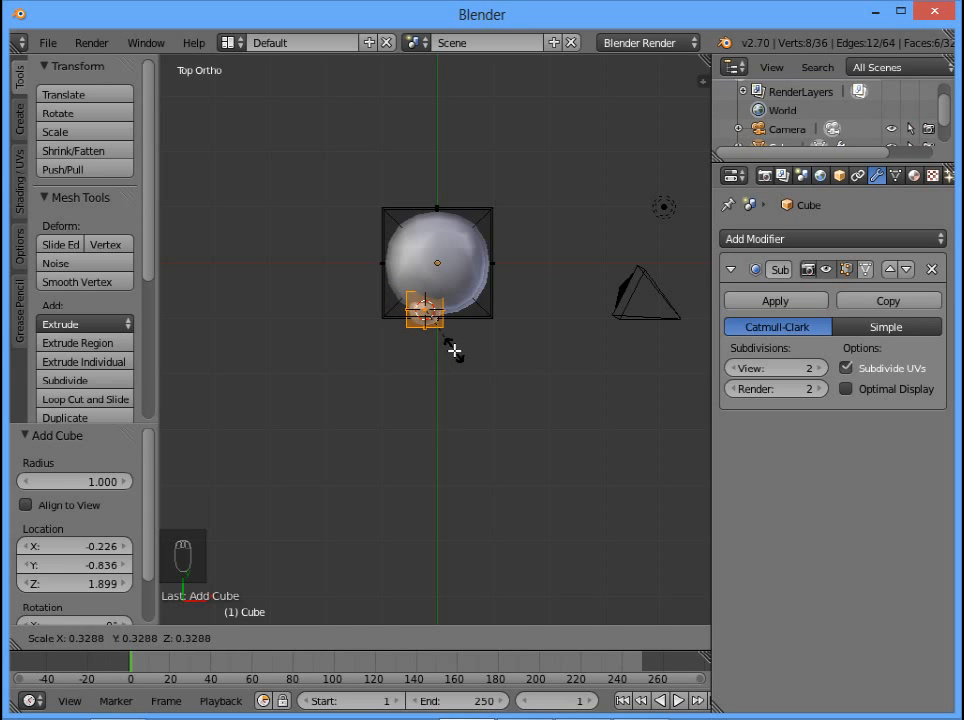
left_click(455, 351)
middle_click_drag(482, 374, 497, 246)
key("s")
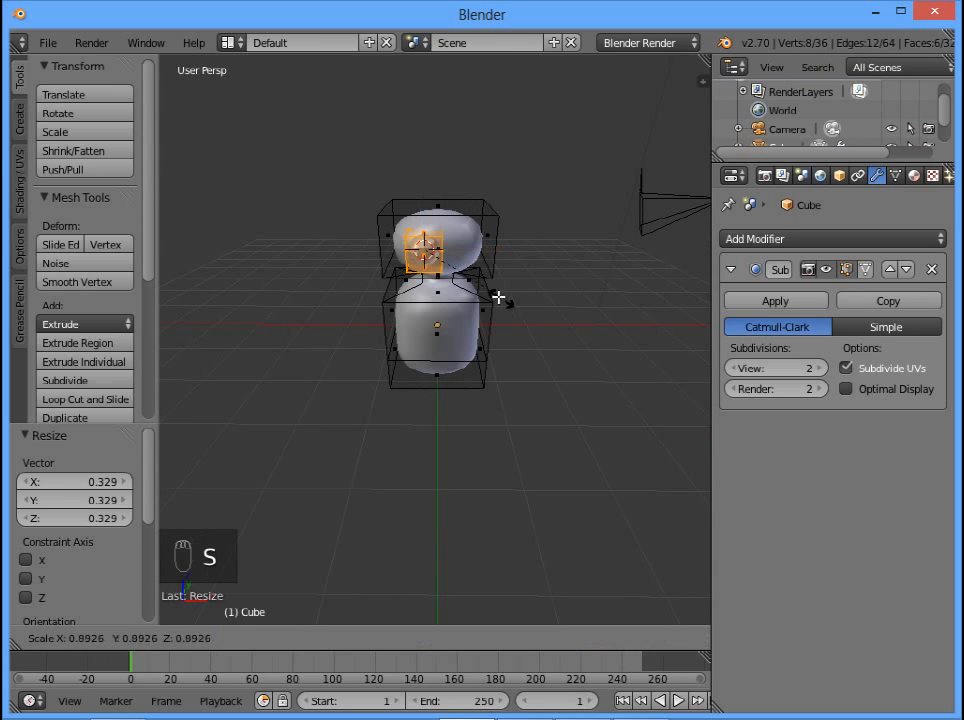
left_click(490, 308)
Duplicate the eye cube and move the copy about 0.593 along the X axis to form the second eye
middle_click_drag(490, 311, 441, 228)
scroll(432, 224, "up", 3)
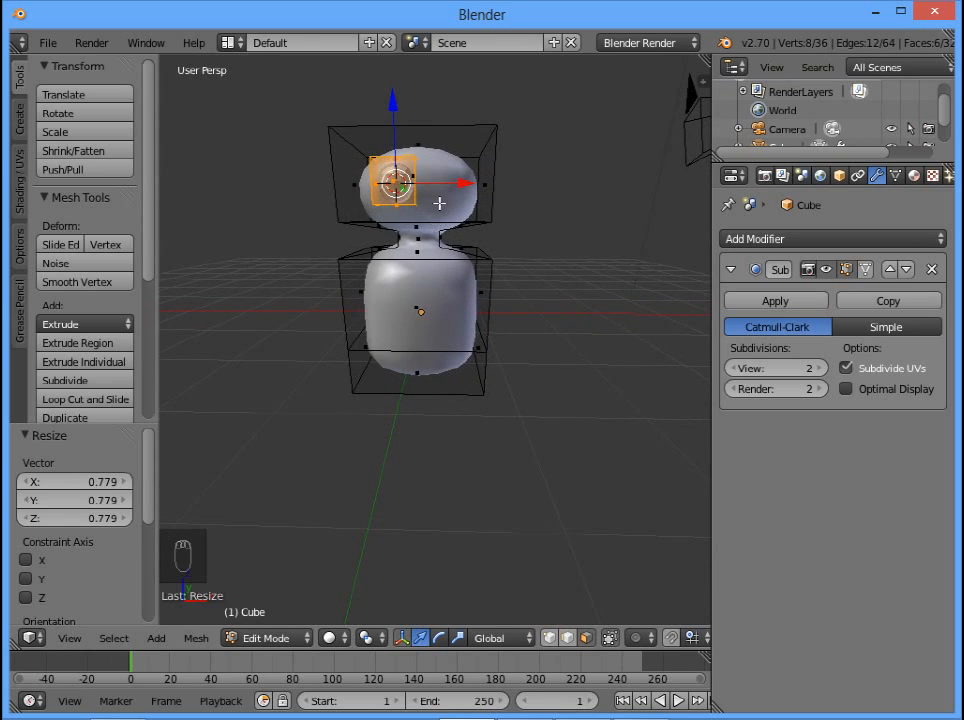
key("shift+d")
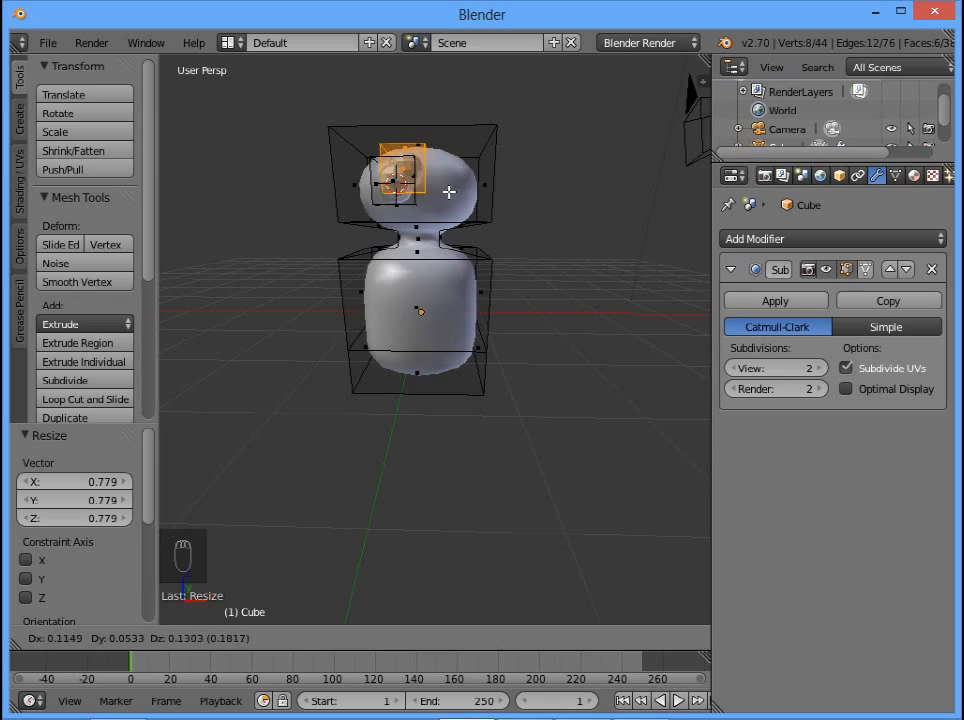
key("x")
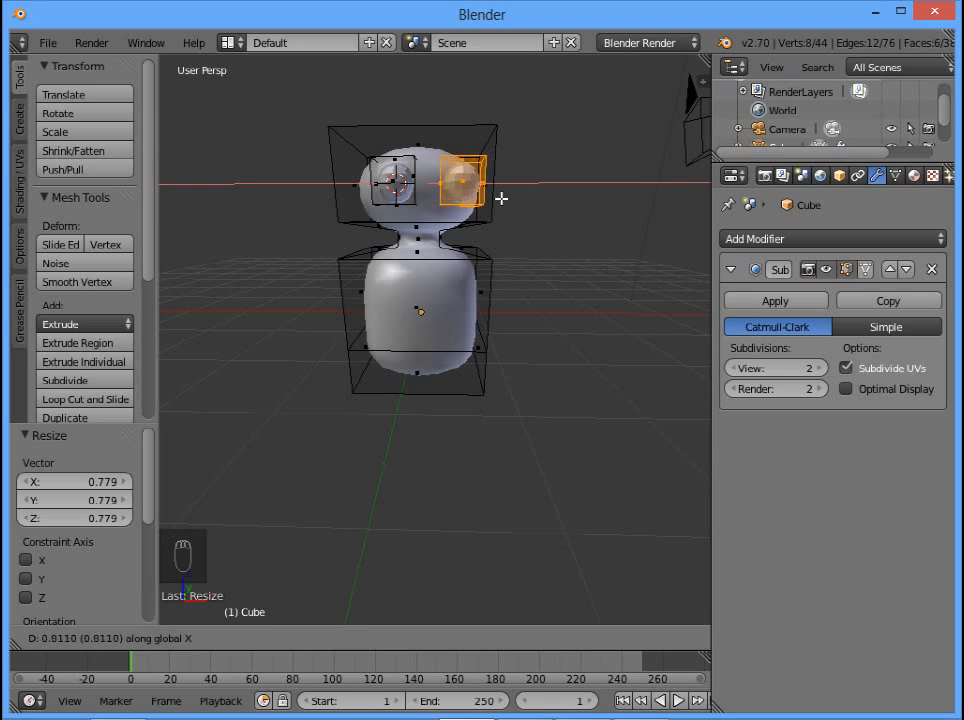
key("y")
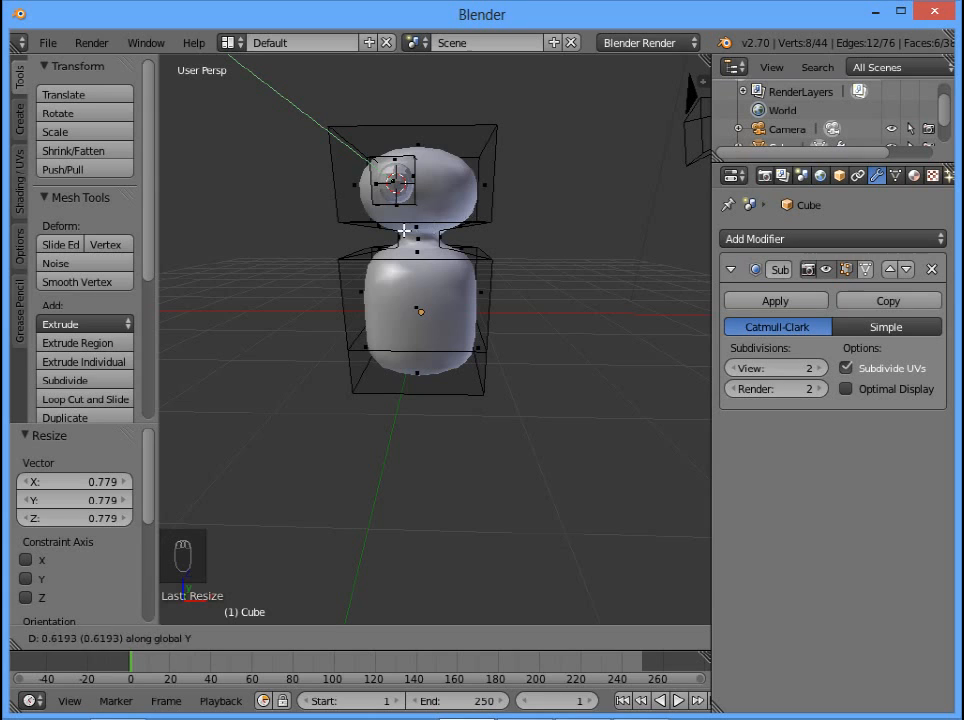
key("z")
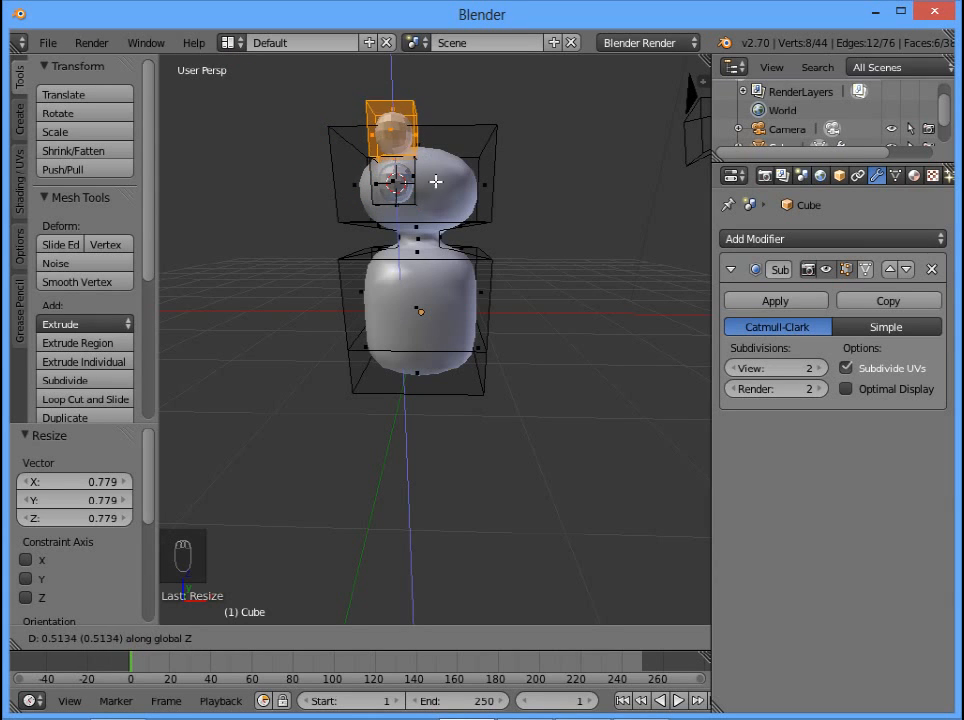
key("x")
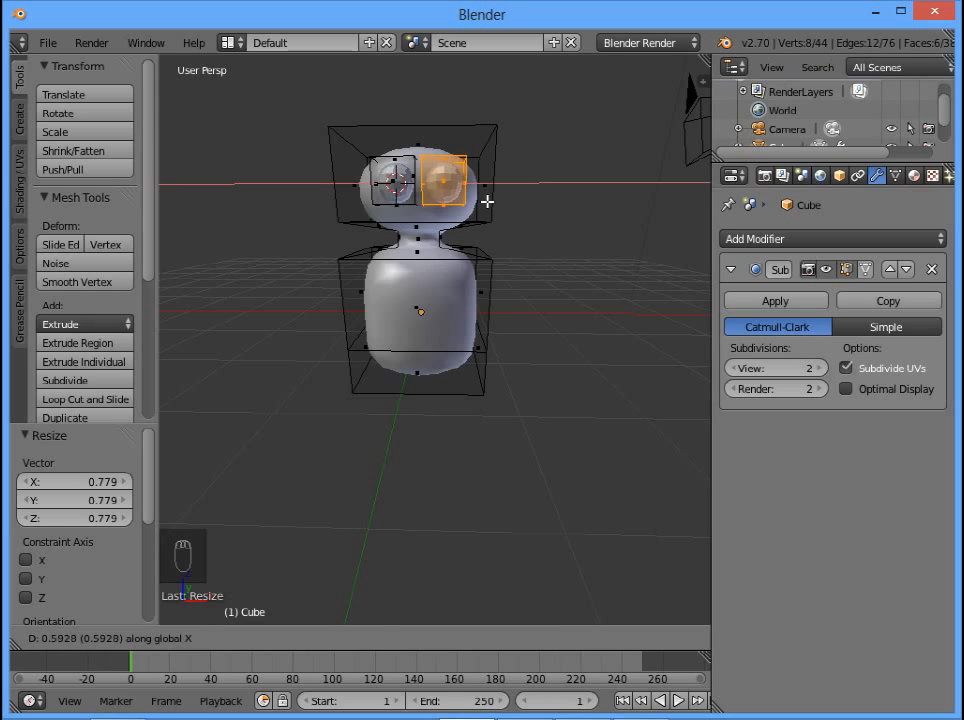
left_click(487, 201)
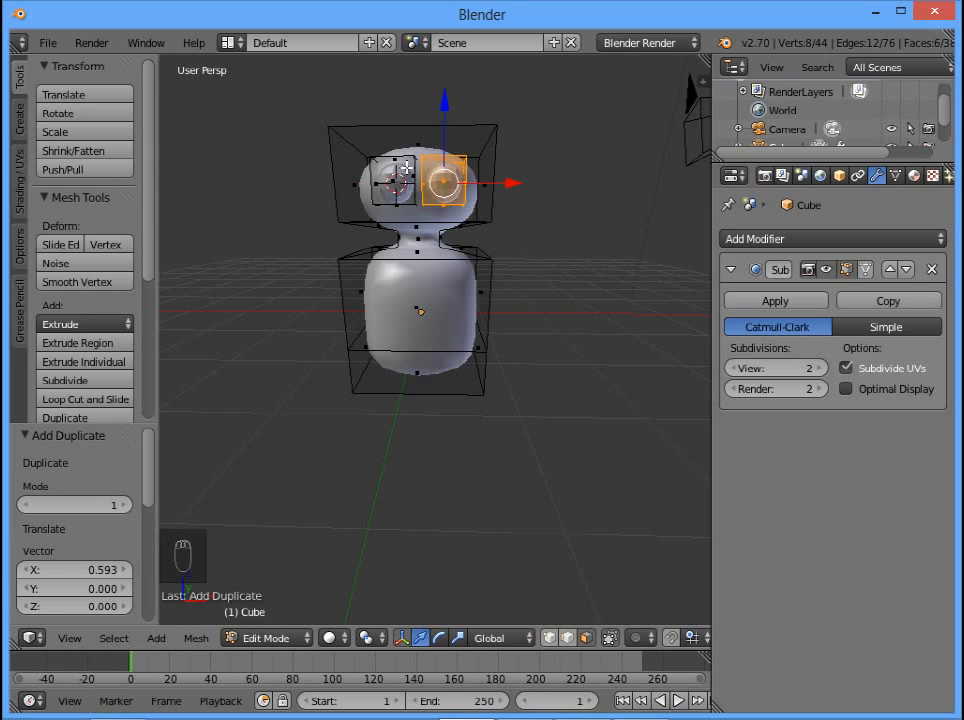
Apply smooth shading to the whole model in Object Mode and return to Edit Mode
key("Tab")
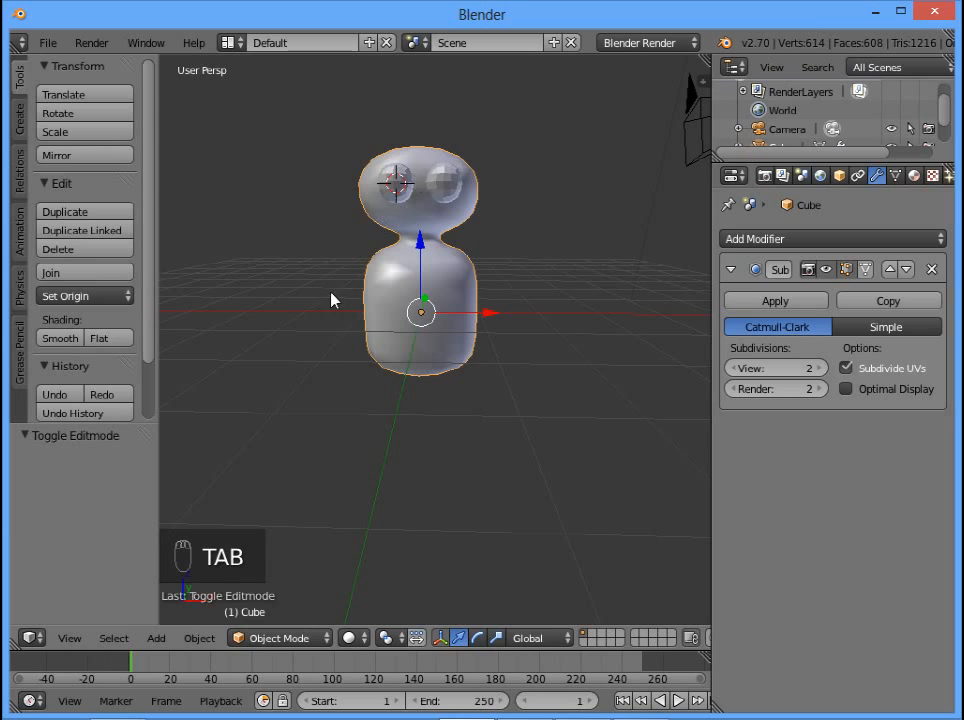
left_click(70, 338)
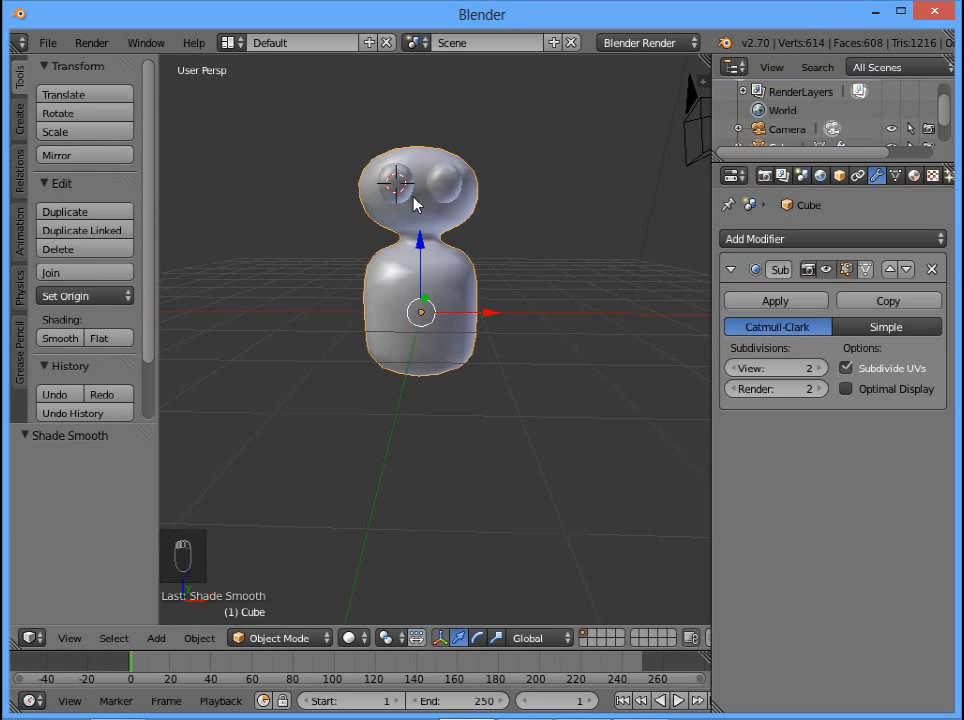
key("Tab")
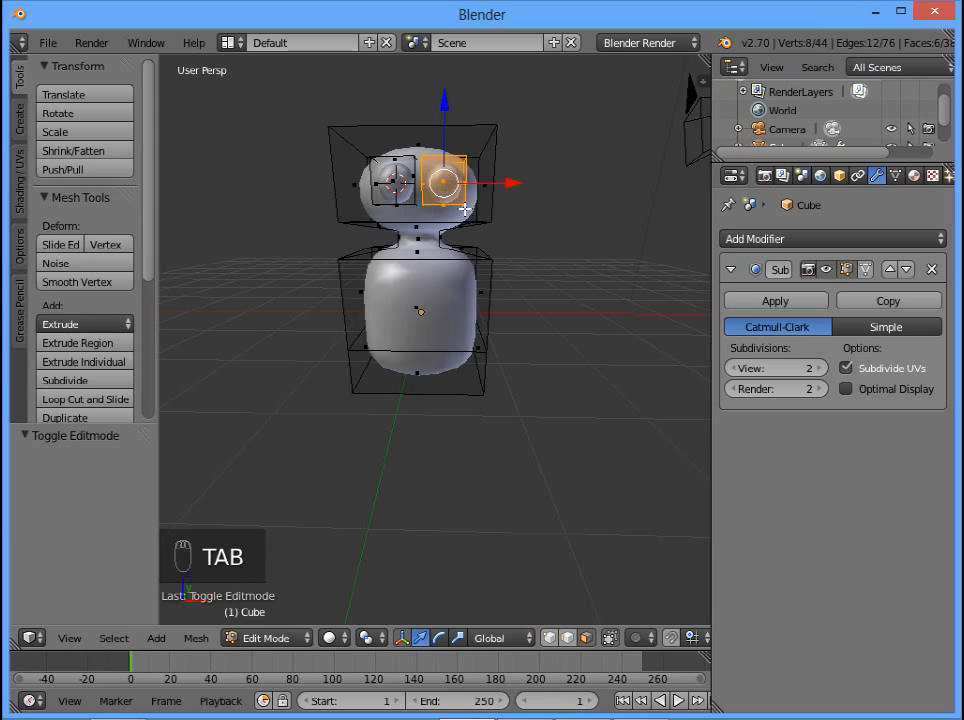
Duplicate the second eye down onto the middle of the lower body and scale the copy to about 0.561 as a button
key("shift+d")
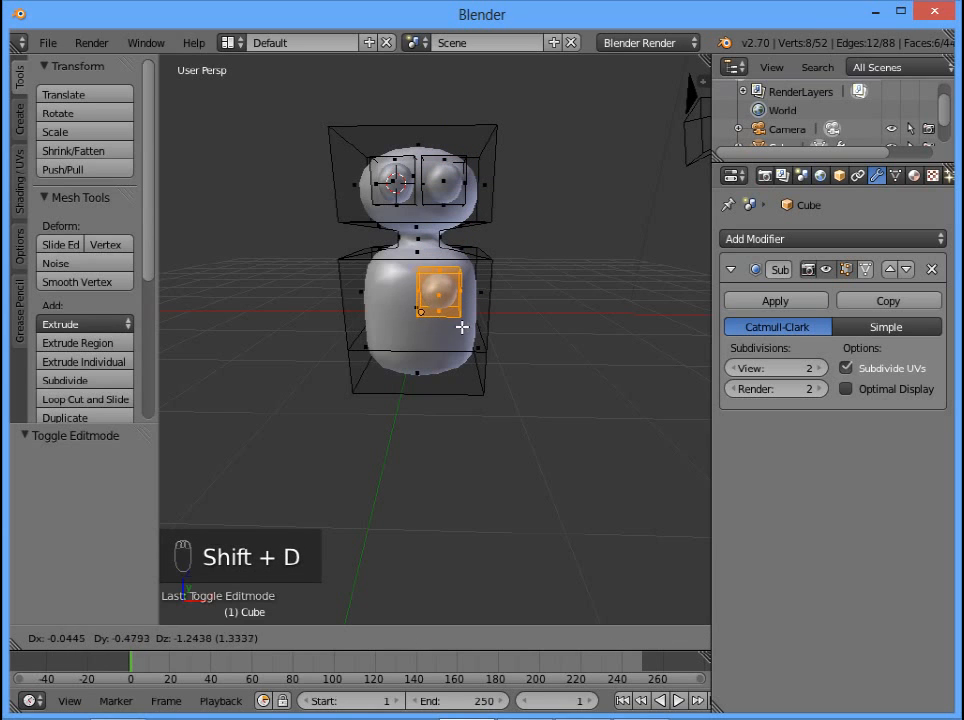
left_click(455, 323)
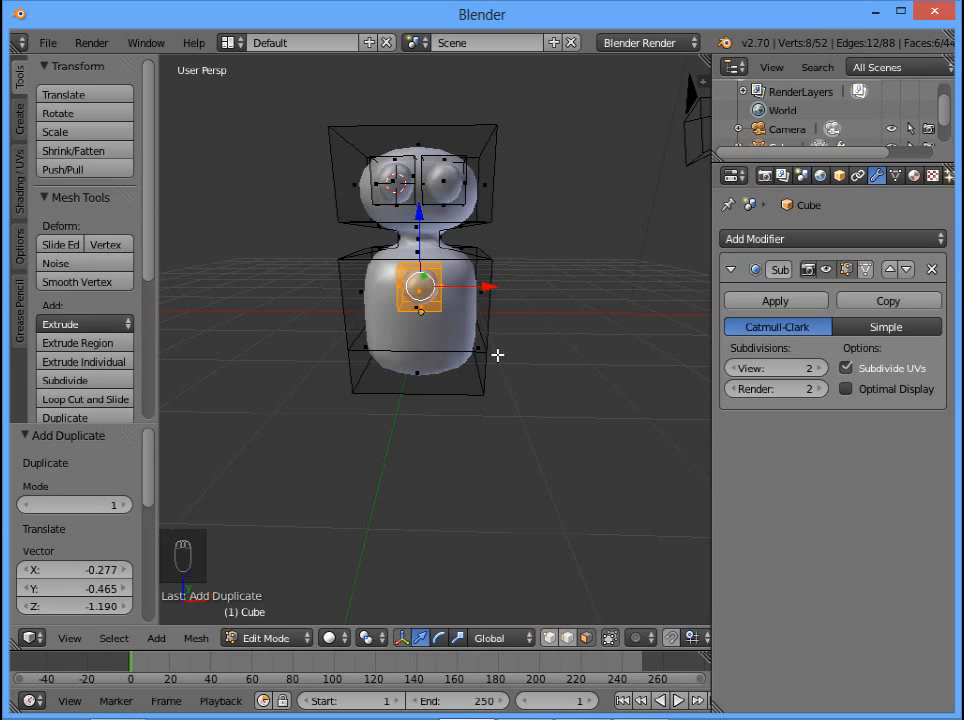
key("s")
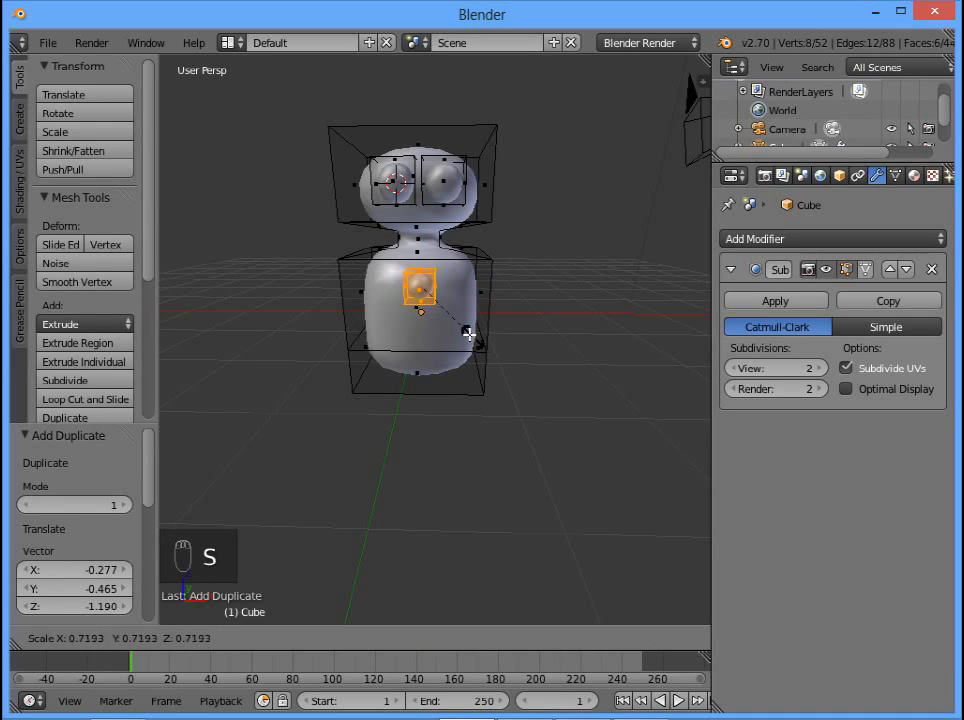
left_click(459, 327)
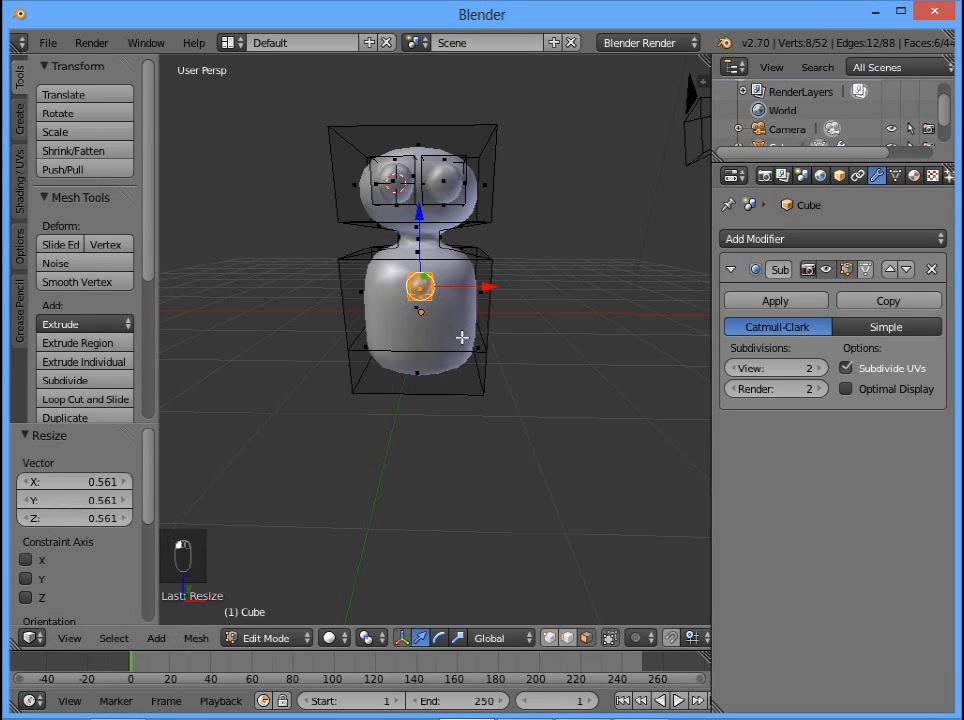
Duplicate the button twice down the front of the body, offsetting the copies about -0.335 and -0.249 in Z
key("shift+d")
left_click(463, 358)
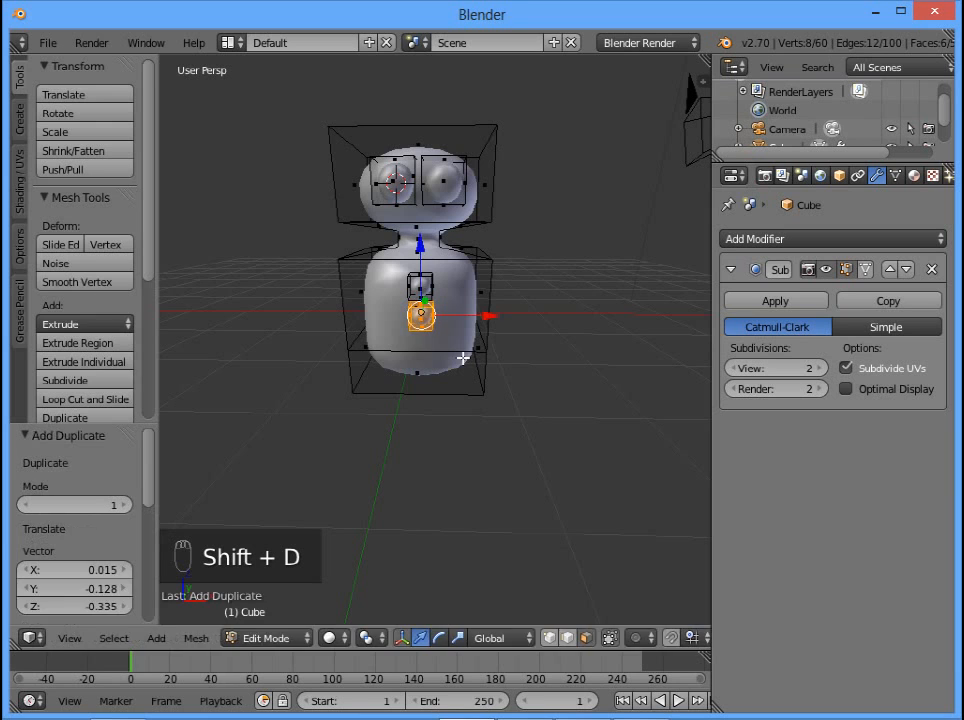
key("shift+d")
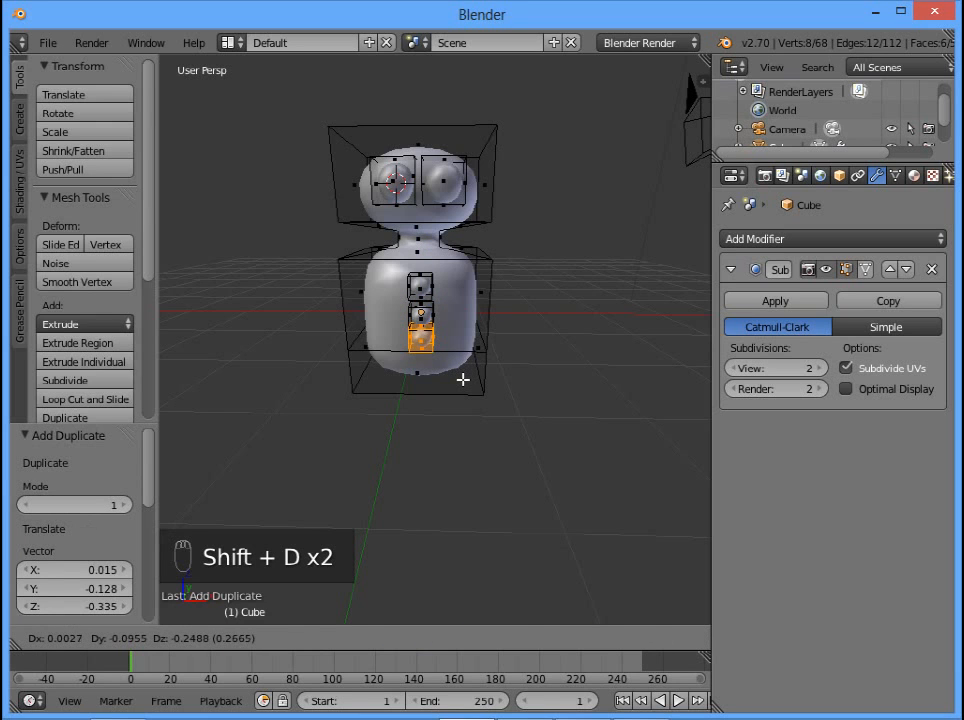
left_click(465, 376)
Switch to vertex selection and select the four visible side corner vertices of the uppermost button cube
middle_click_drag(454, 308, 600, 314)
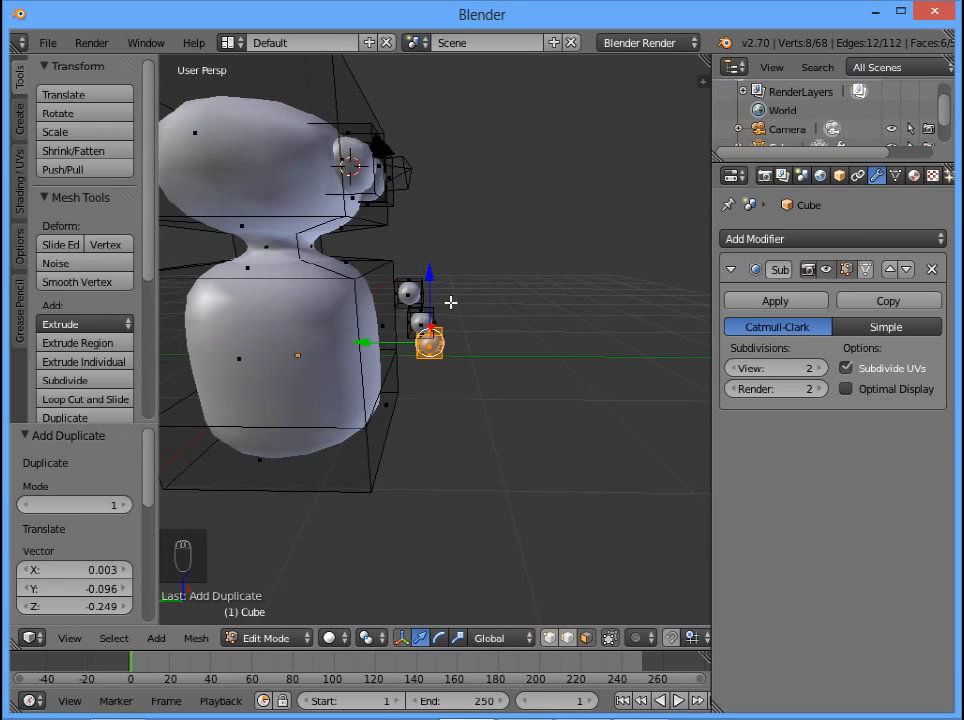
right_click(409, 294)
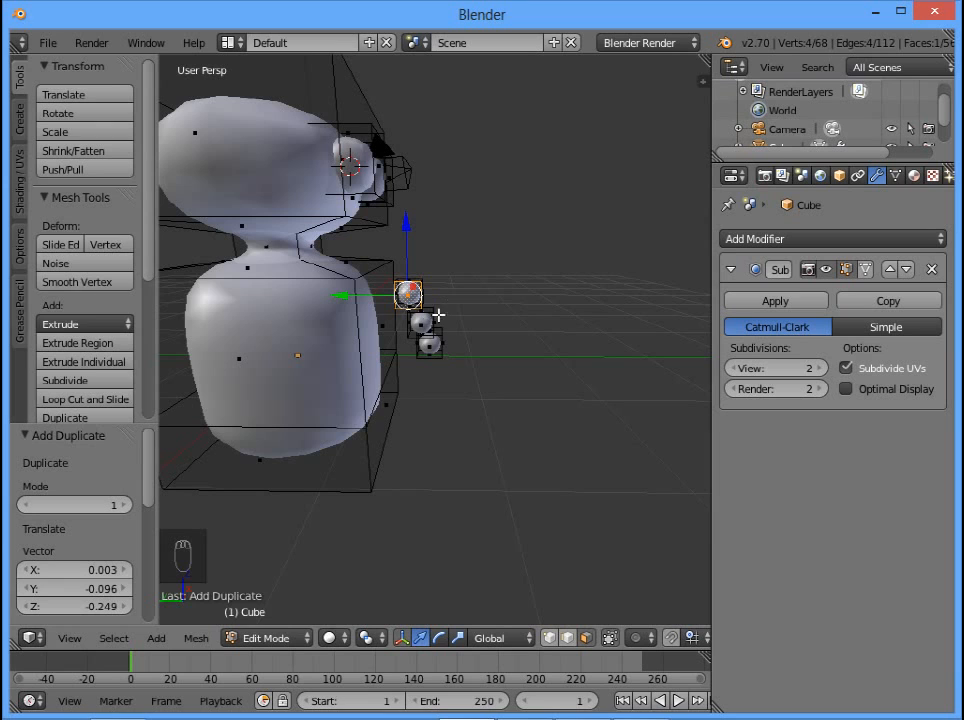
right_click(424, 325)
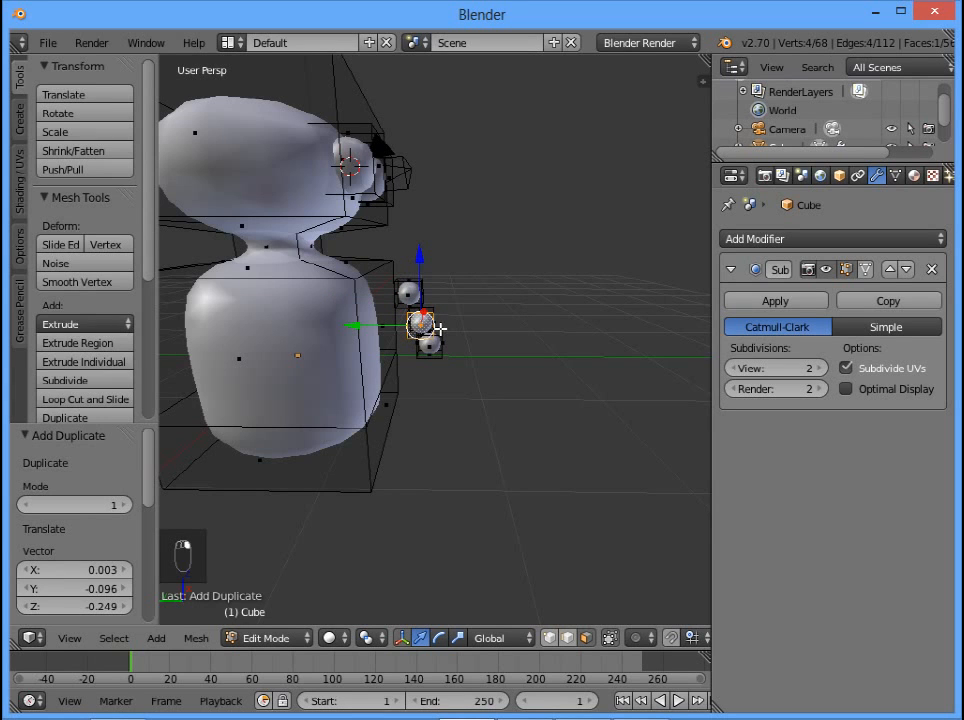
key("ctrl+Tab")
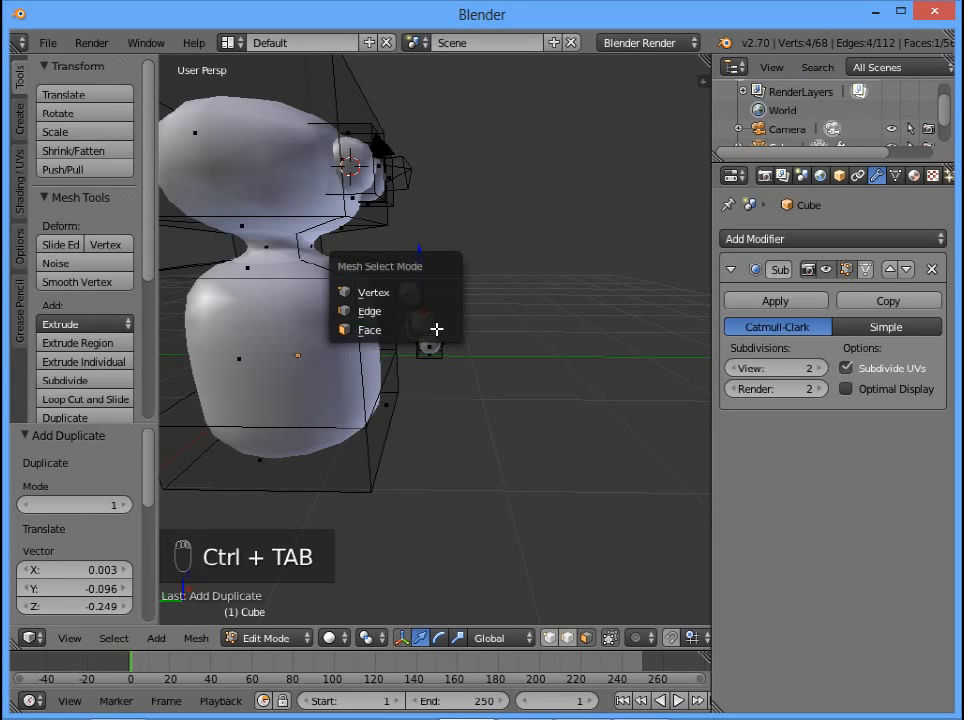
left_click(395, 292)
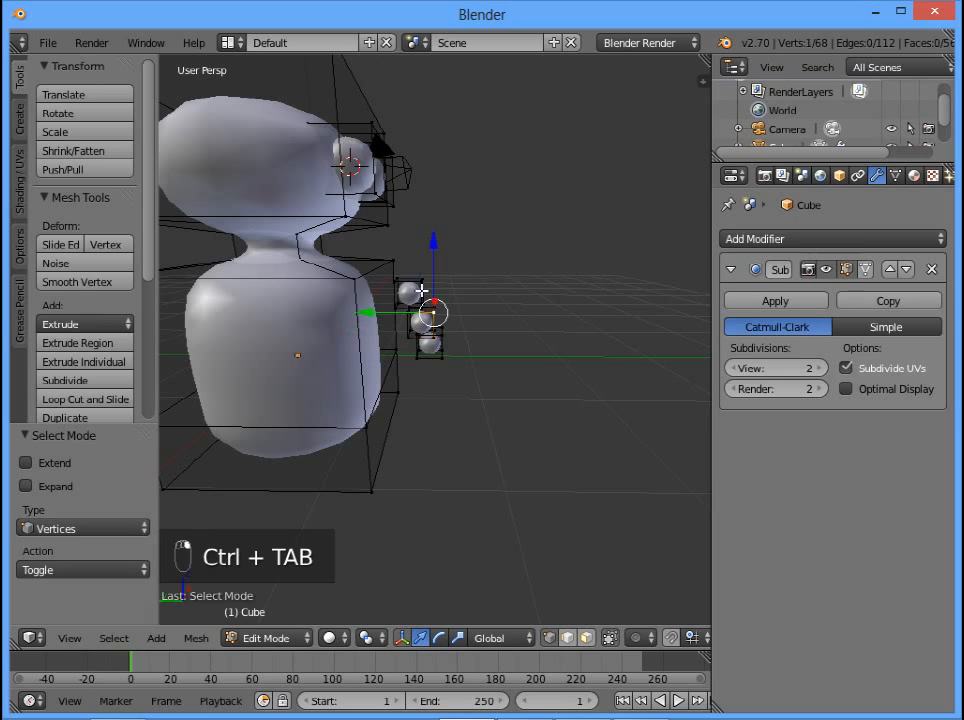
right_click(420, 284)
right_click(398, 283, "shift")
right_click(399, 306, "shift")
right_click(420, 305, "shift")
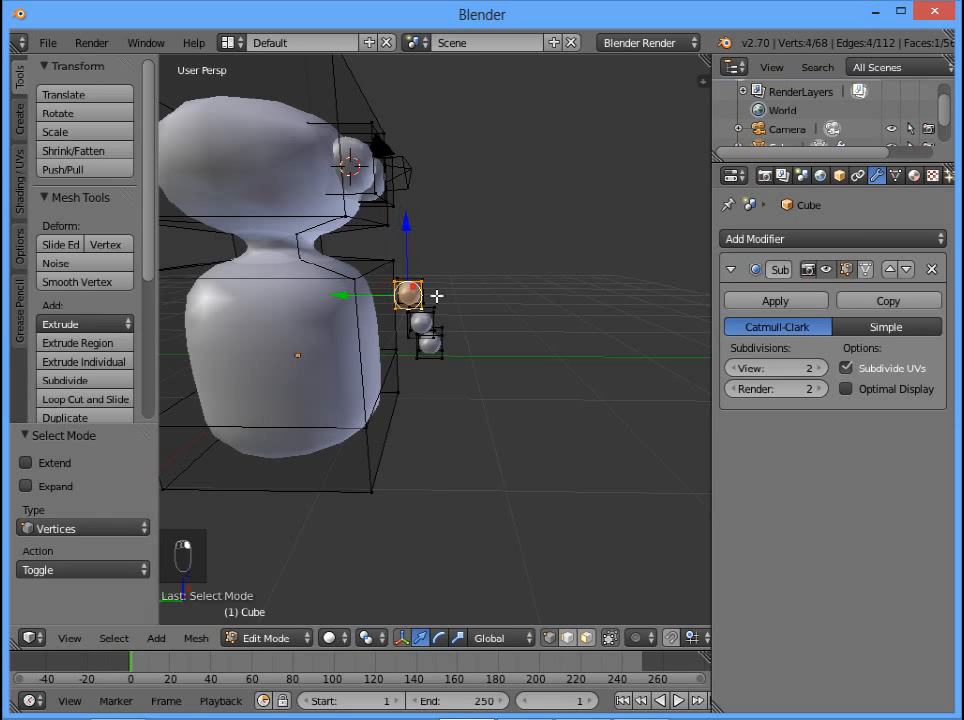
mouse_move(398, 320)
middle_mouse_down()
mouse_move(390, 329)
mouse_move(405, 327)
middle_mouse_up()
key("g")
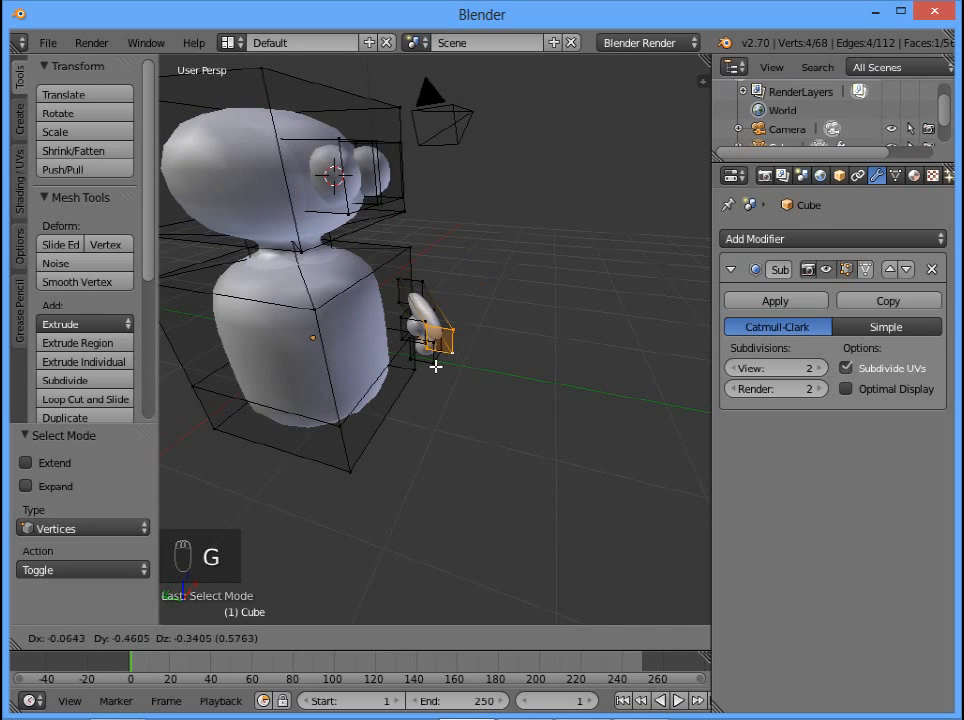
left_click(428, 346)
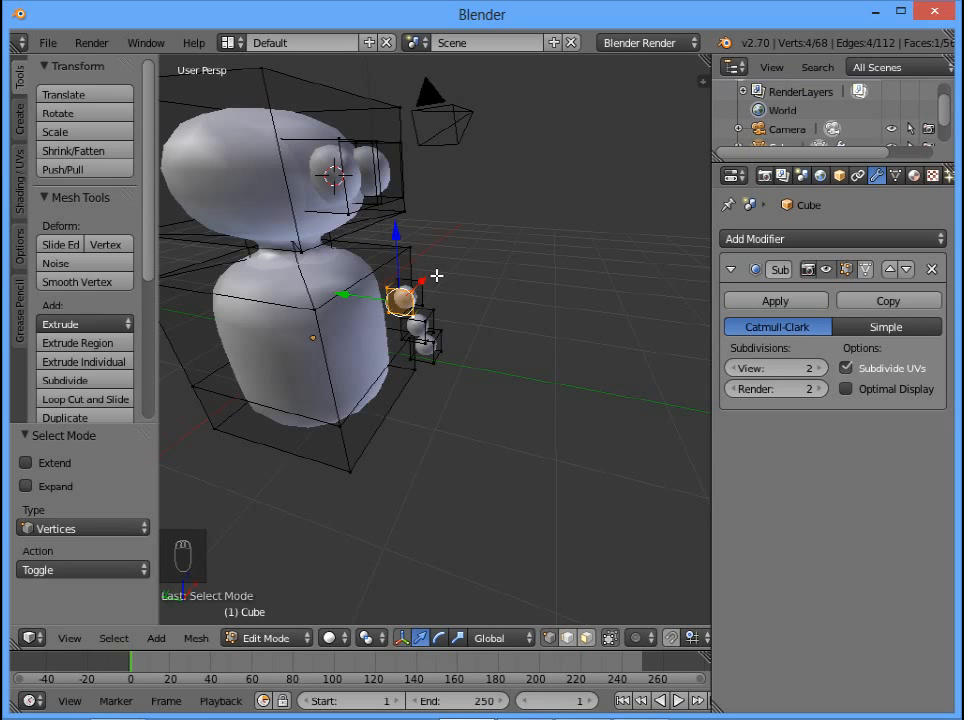
Extend the selection to all linked geometry of the three button cubes
key("ctrl+l")
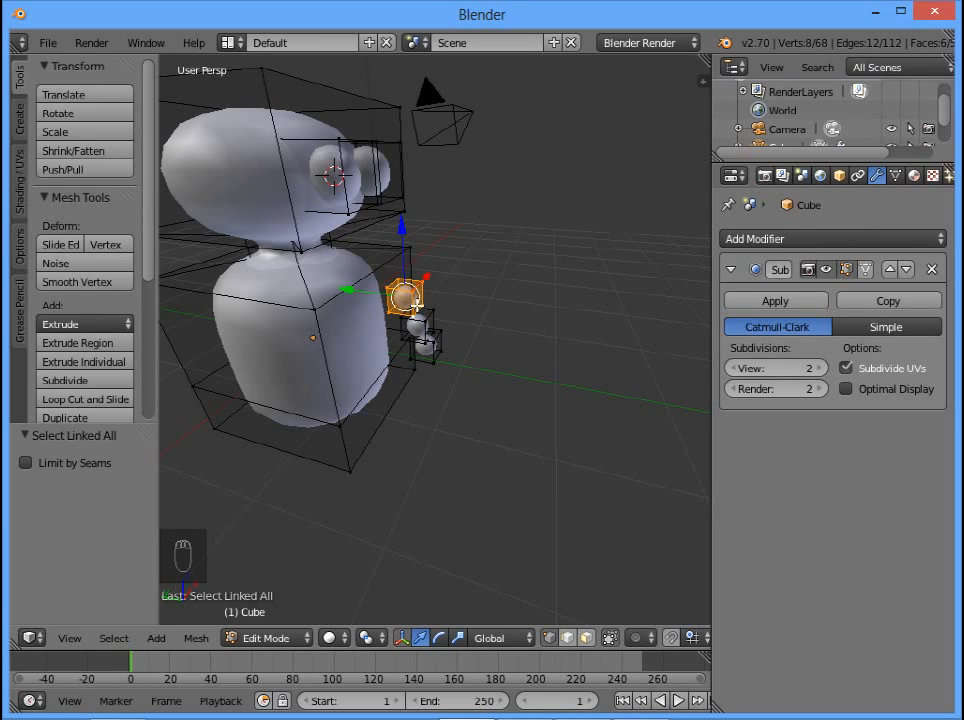
right_click(424, 322, "shift")
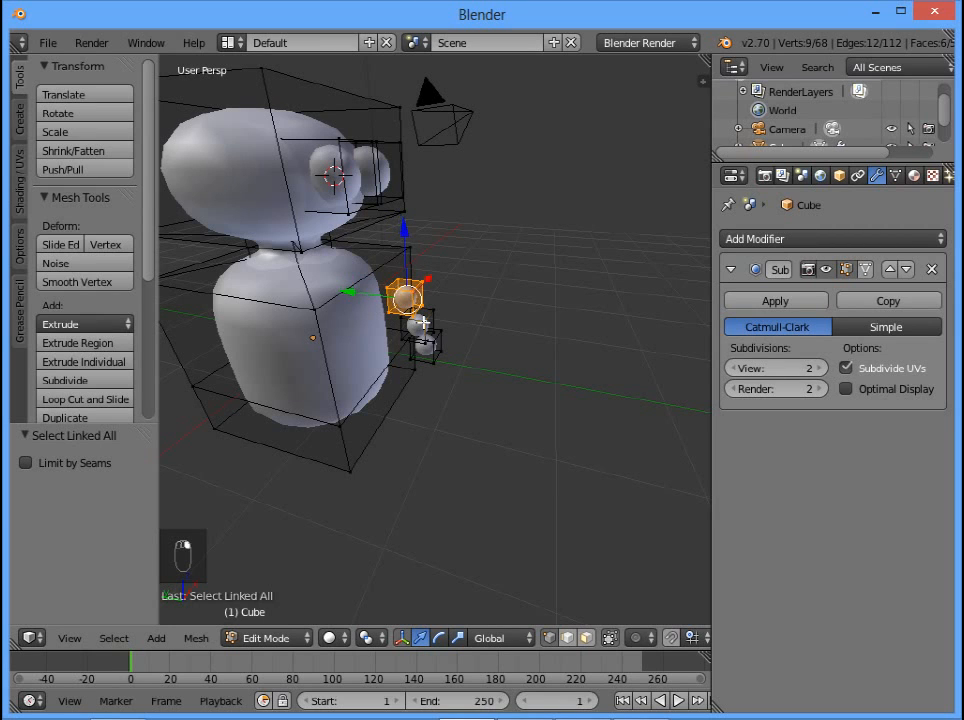
key("ctrl+l")
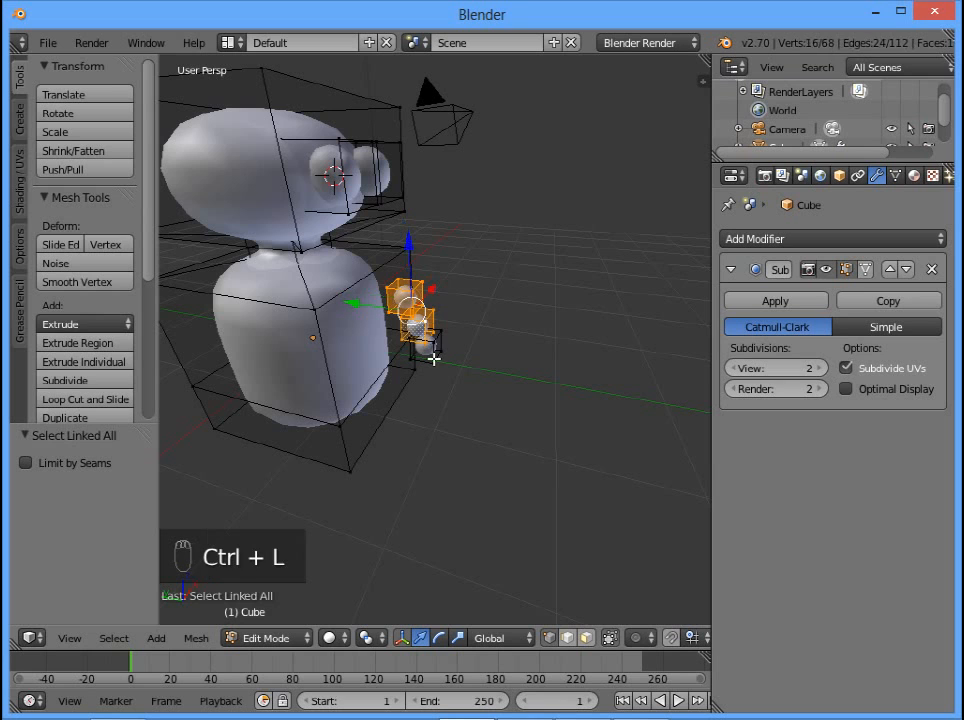
right_click(432, 360, "shift")
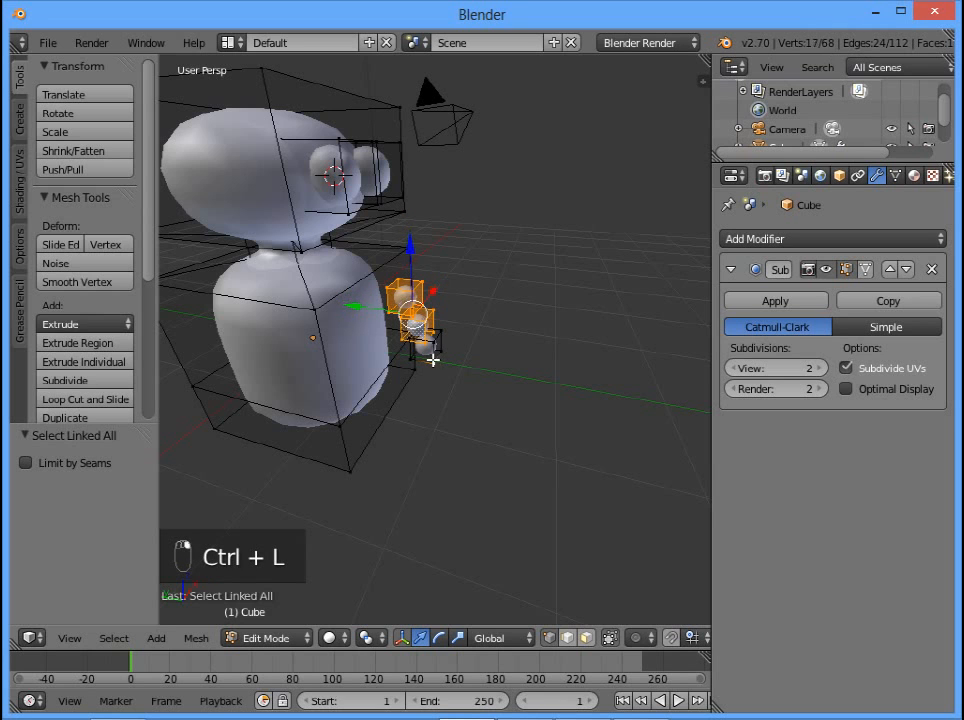
key("ctrl+l")
Move the three button cubes about 0.458 along the Y axis into the front of the body
middle_click_drag(398, 402, 527, 350)
key("g")
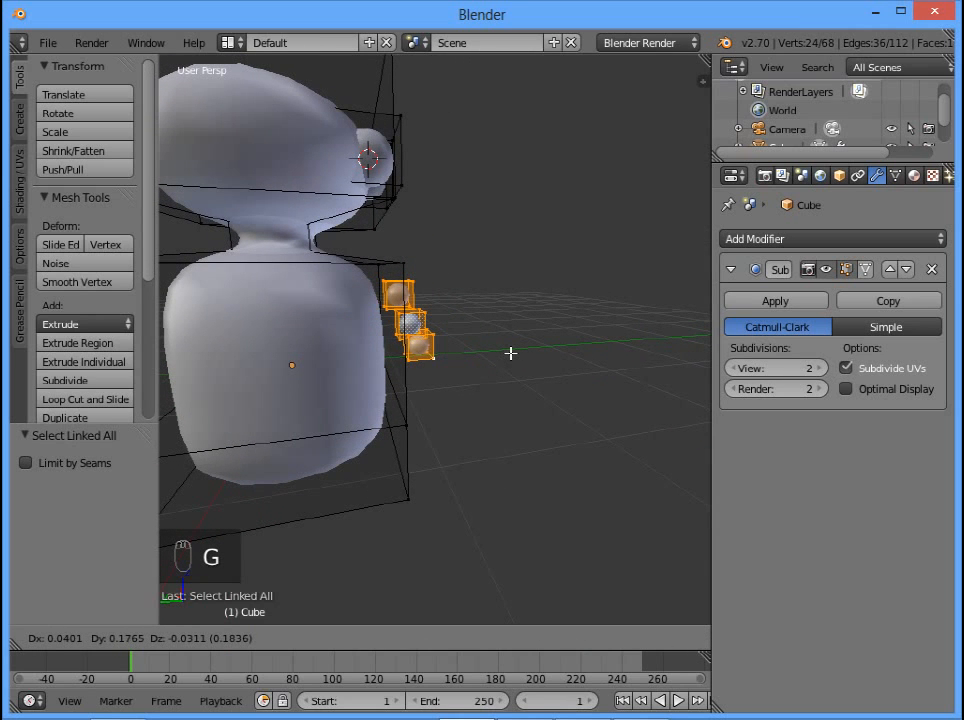
key("x")
key("y")
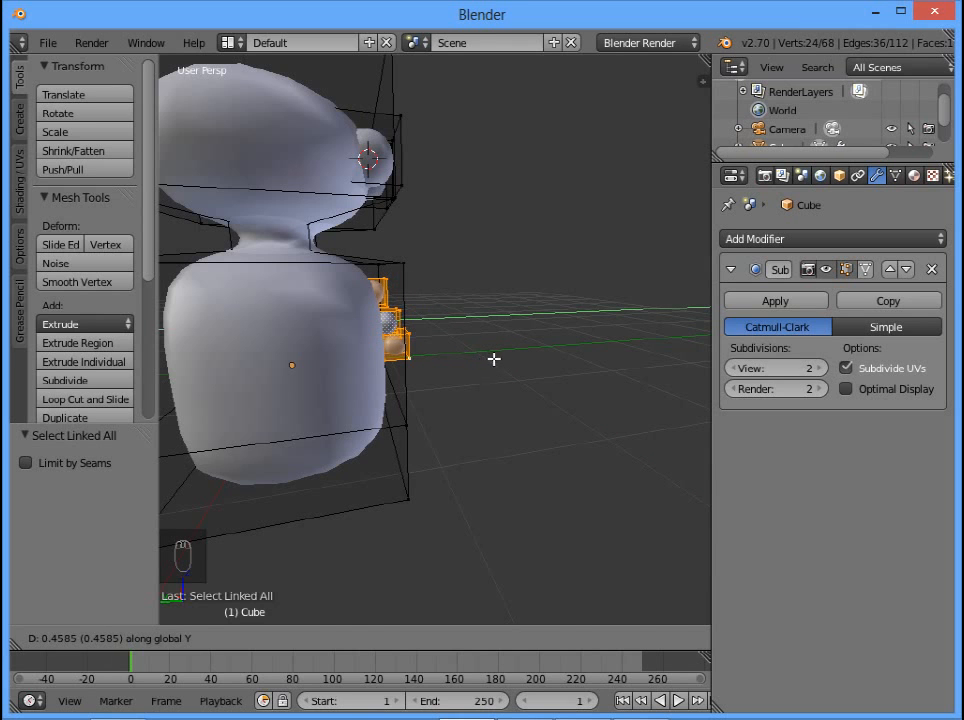
left_click(491, 358)
Select the whole middle button cube and duplicate it about 1.321 up the Z axis onto the face as a nose
middle_click_drag(471, 379, 282, 360)
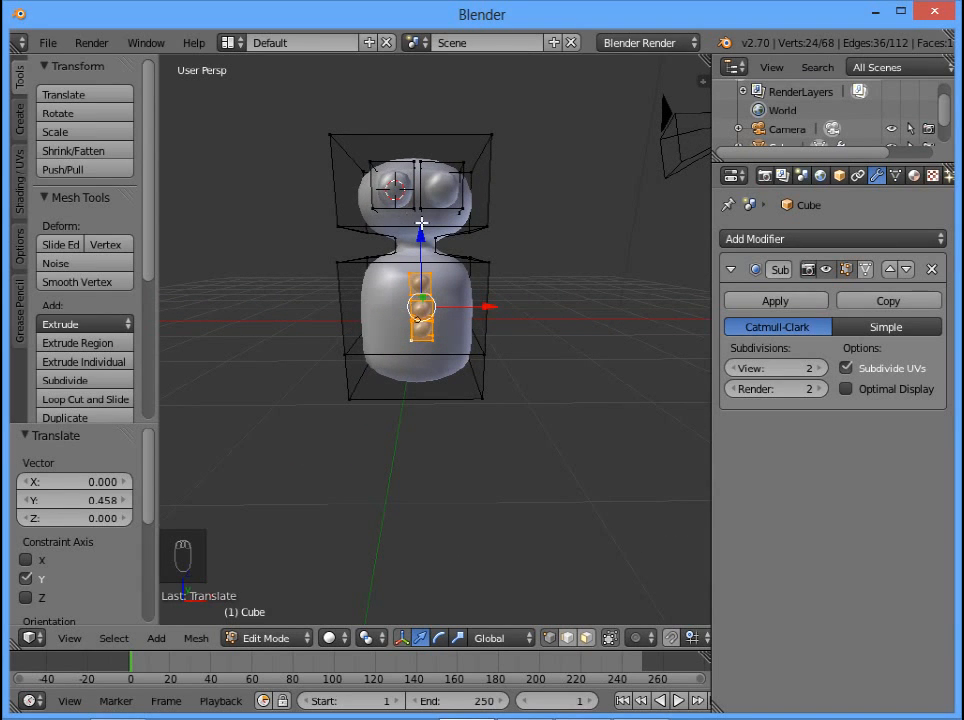
right_click(434, 274)
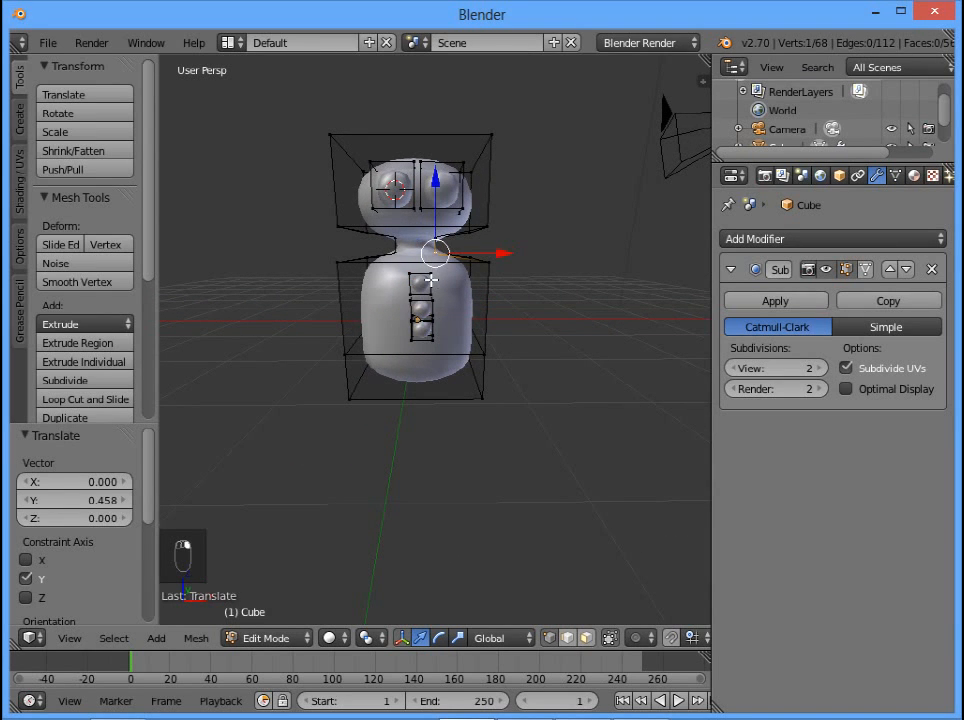
right_click(434, 274)
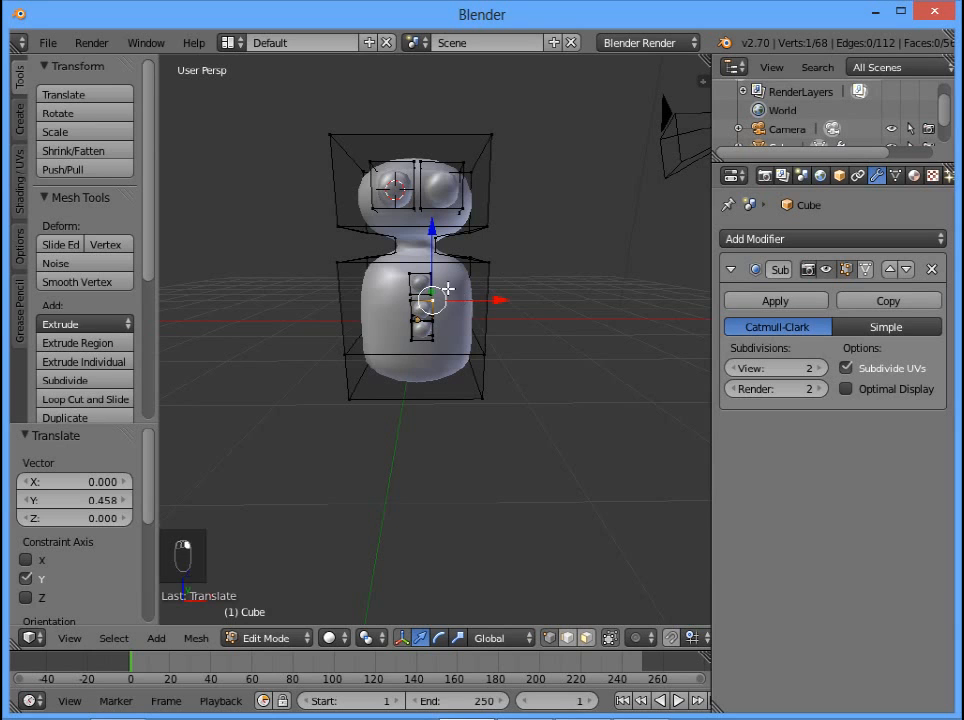
key("ctrl+l")
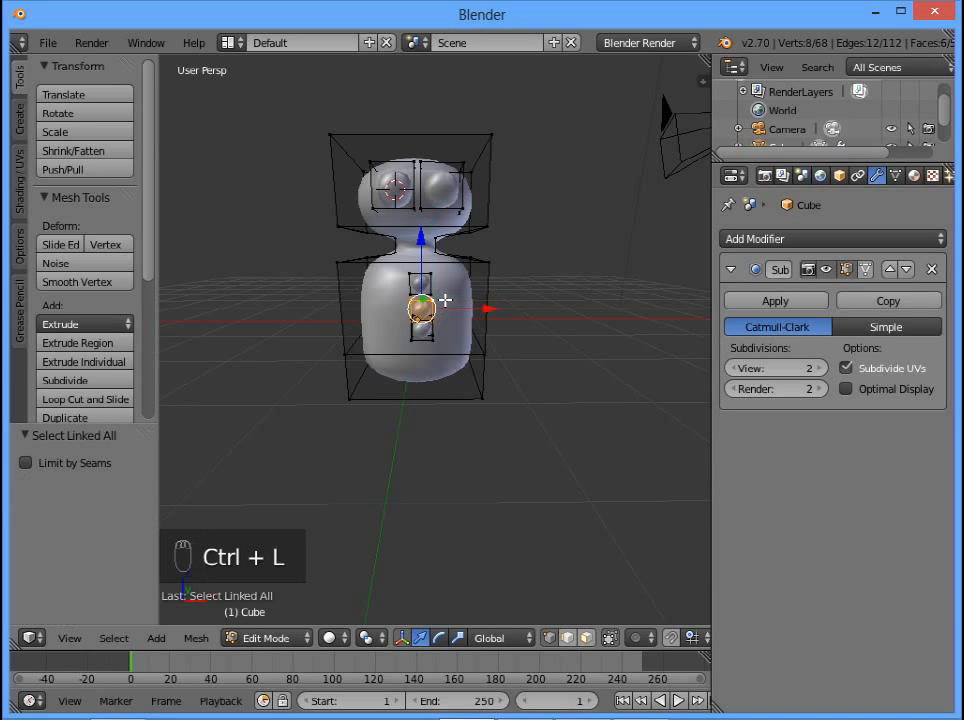
middle_click_drag(480, 316, 461, 362)
key("shift+d")
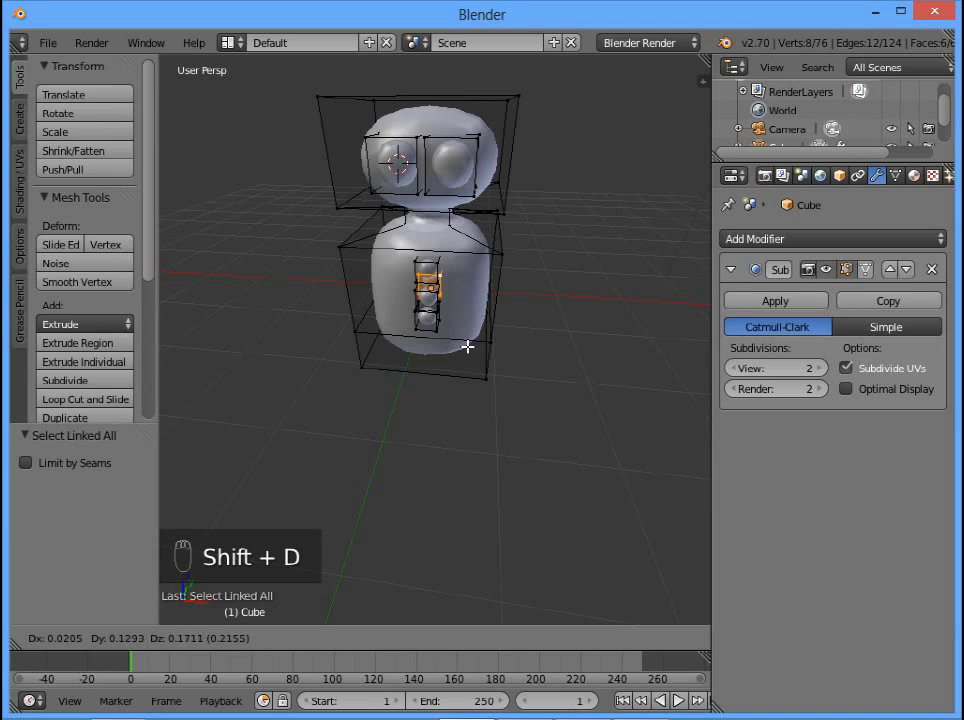
key("z")
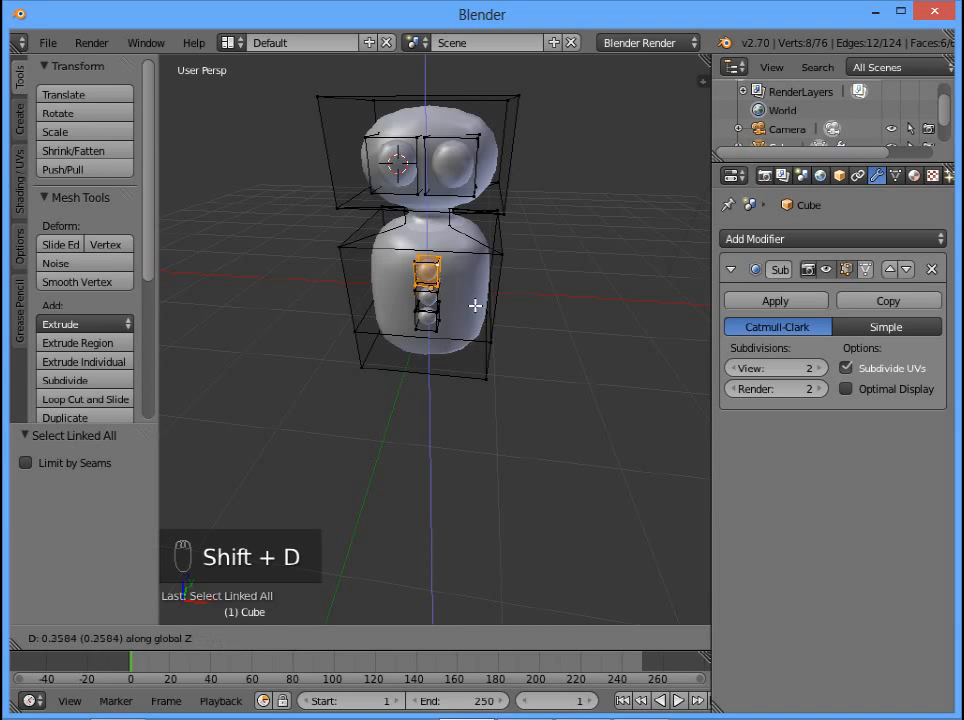
left_click(474, 254)
Switch to face selection and pull the nose cube's front face out about -0.754 along the Y axis
middle_click_drag(510, 273, 484, 280)
key("ctrl+Tab")
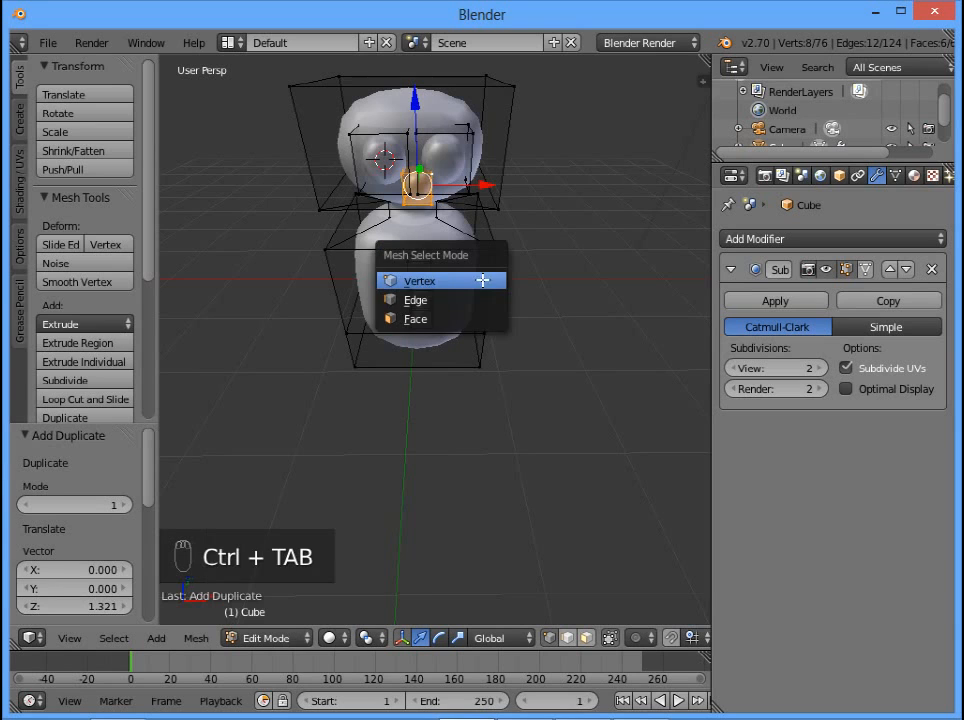
left_click(432, 318)
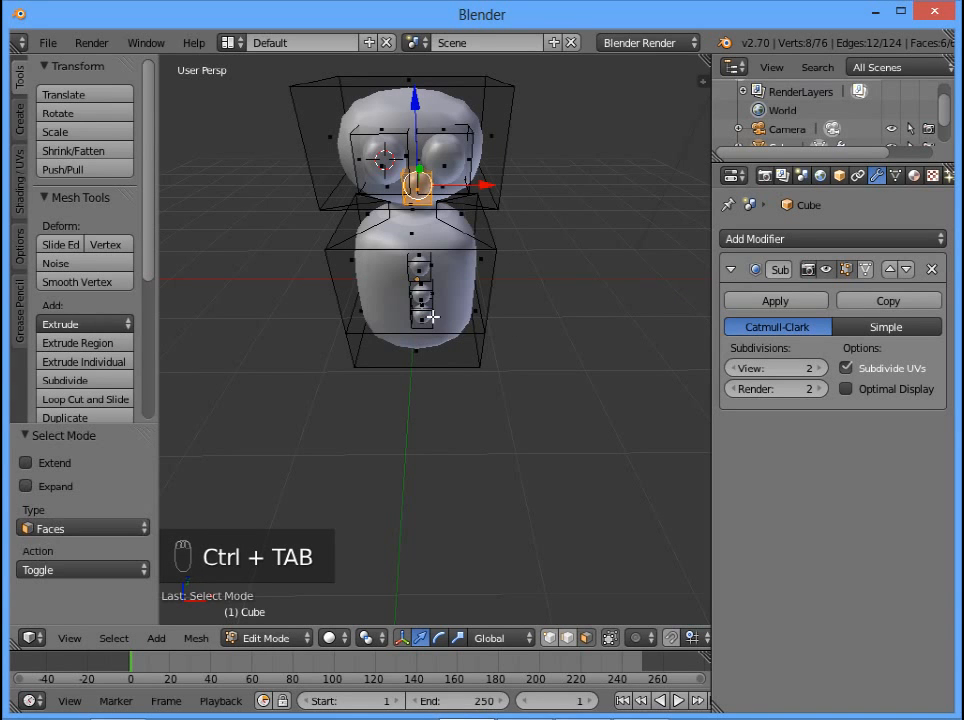
right_click(419, 191)
middle_click_drag(417, 224, 621, 209)
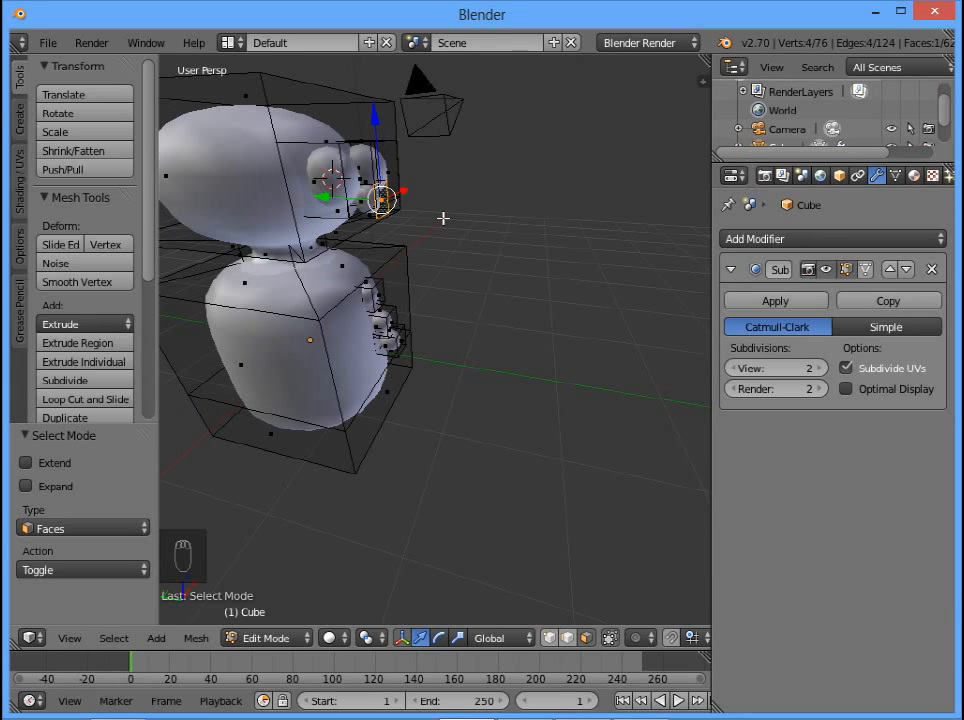
key("g")
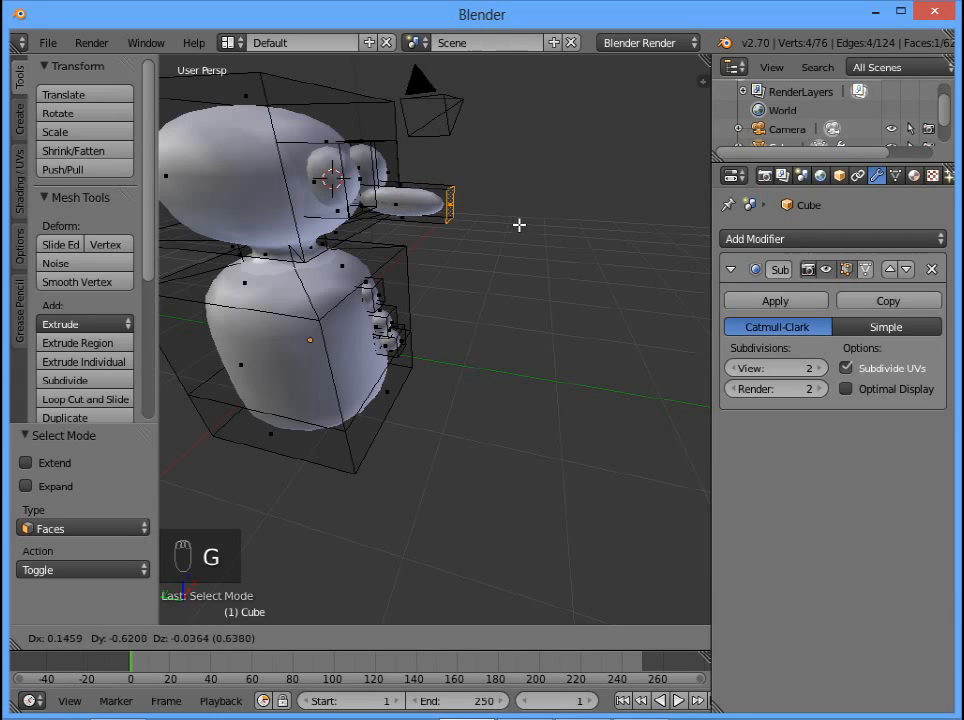
key("y")
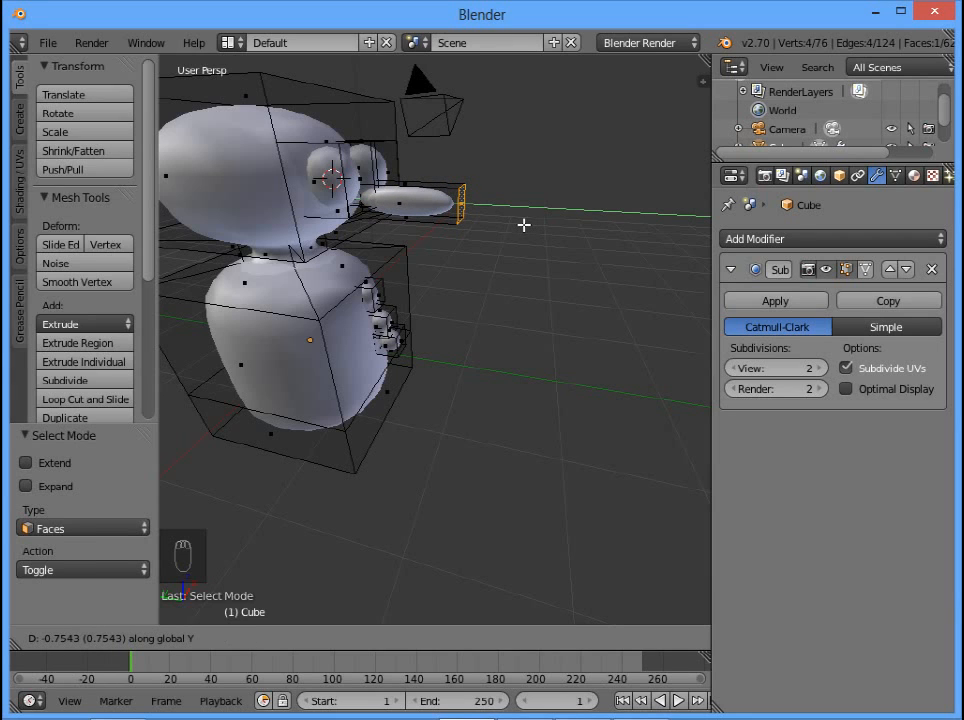
left_click(524, 225)
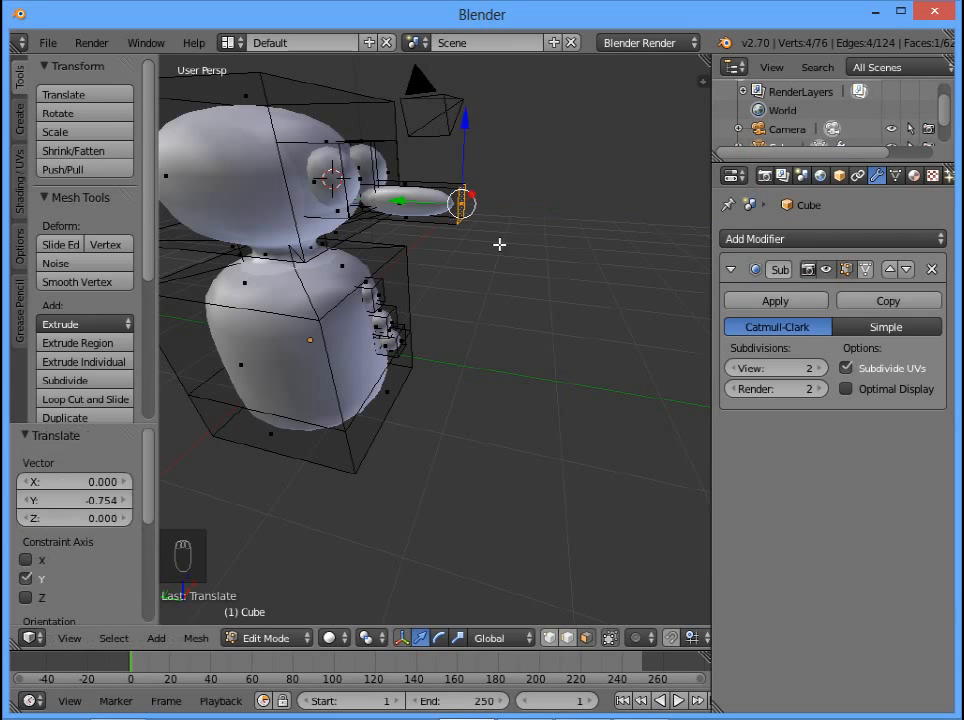
Add one loop cut around the nose and slide it about -0.678 towards the head
middle_click_drag(467, 257, 441, 258)
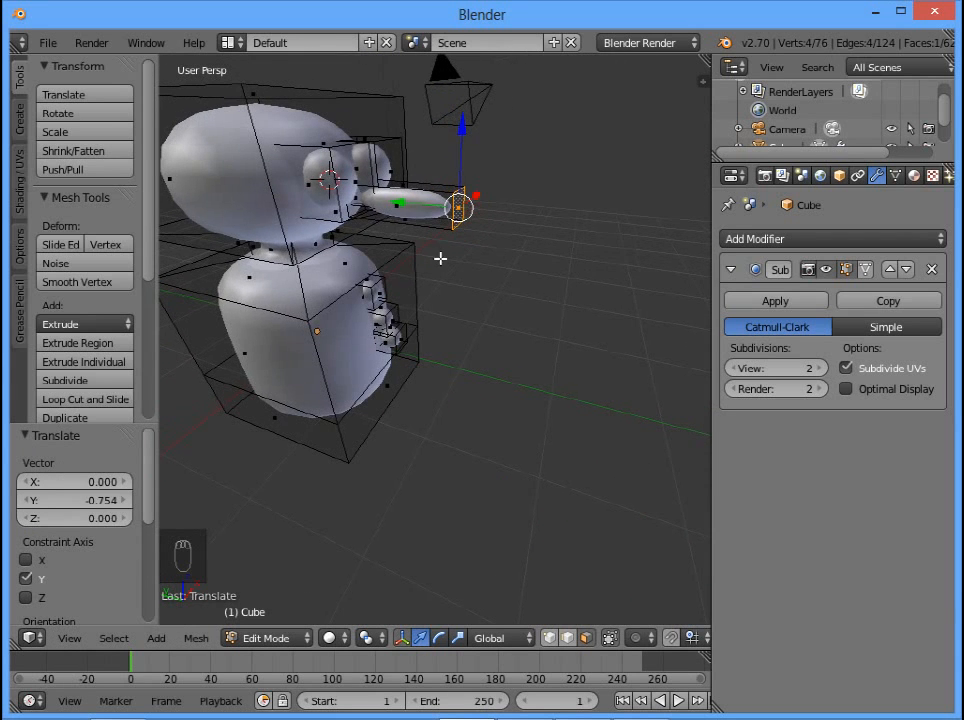
key("ctrl+r")
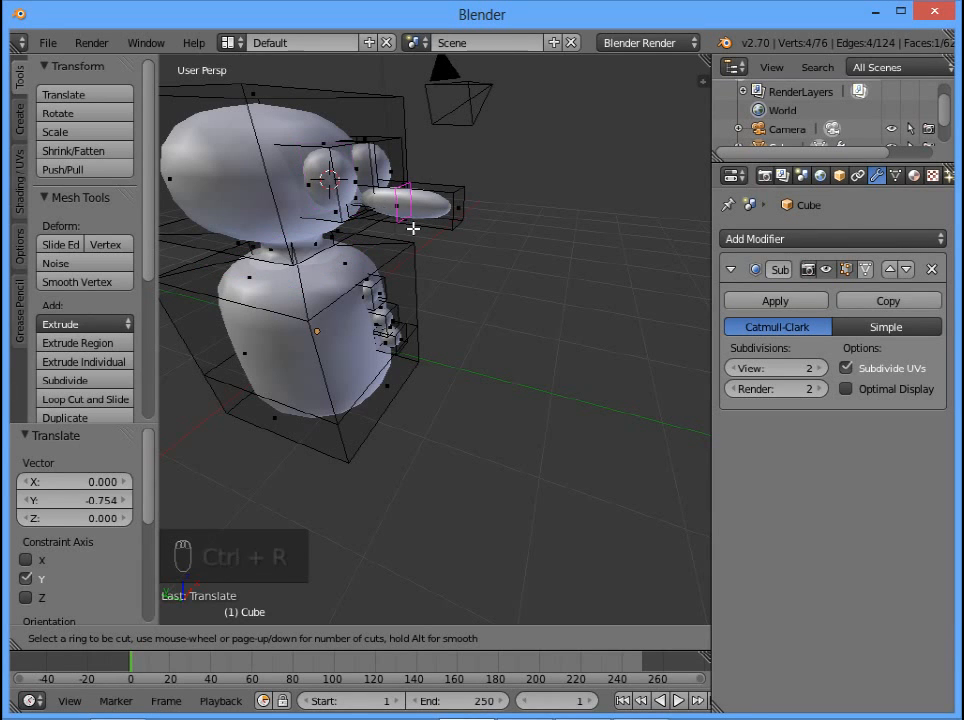
left_click(408, 193)
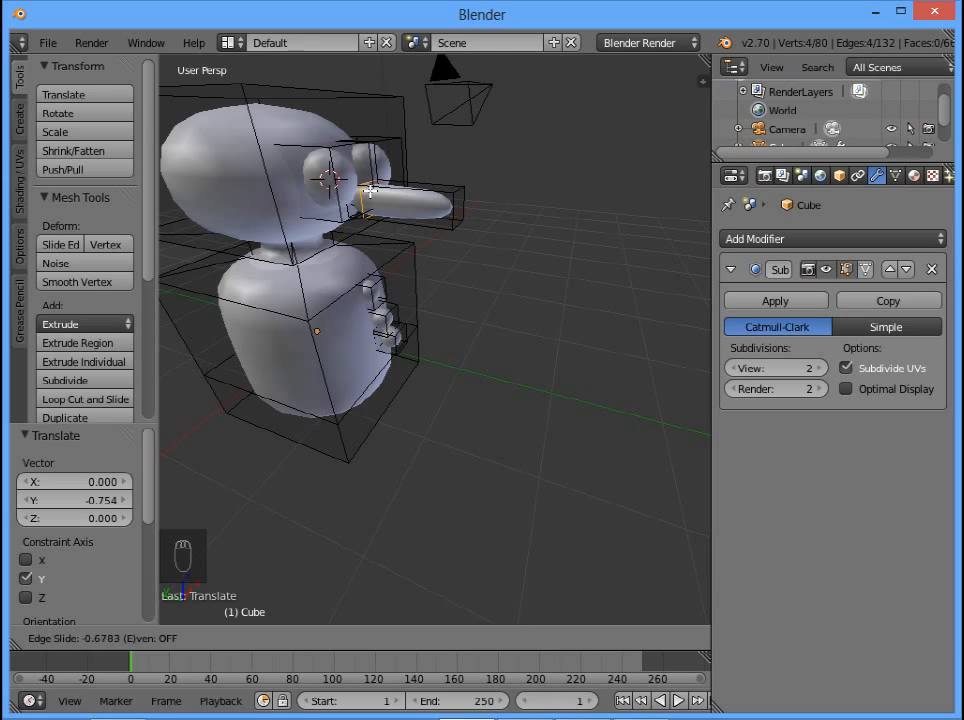
left_click(370, 191)
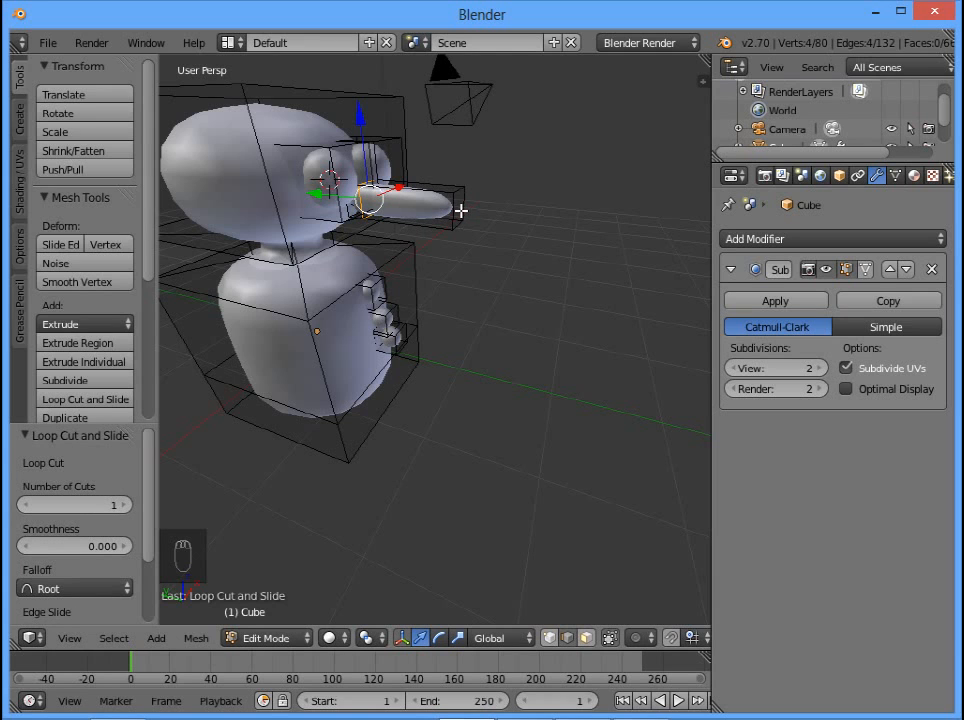
In face selection, scale the nose's front face to about 0.535 and shift it about -0.051 in X, 0.013 in Y and -0.058 in Z
key("ctrl+Tab")
left_click(425, 211)
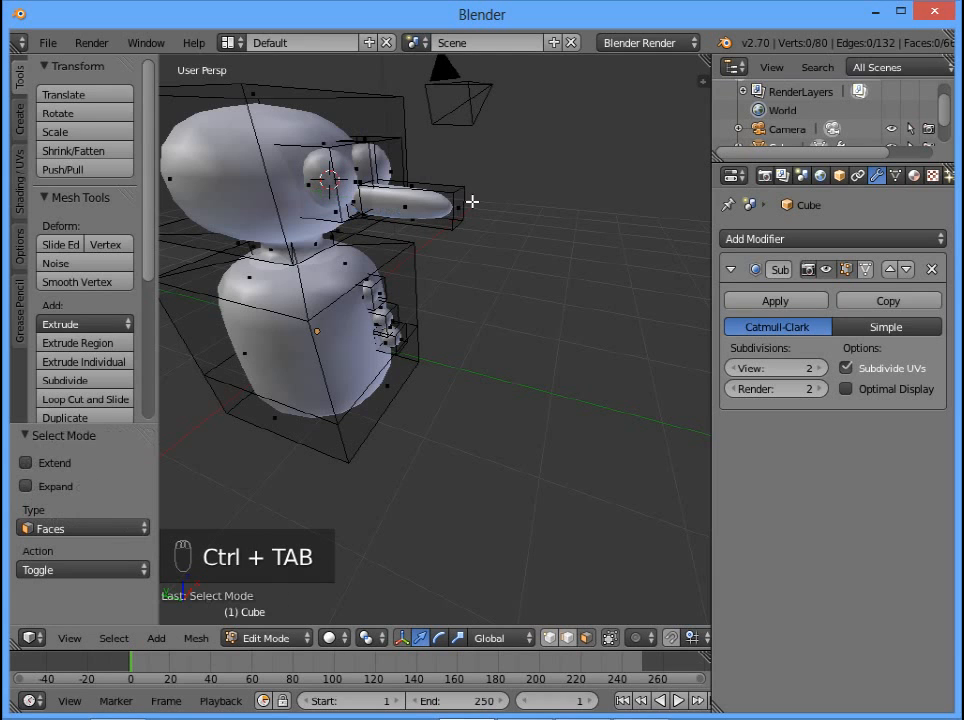
right_click(455, 208)
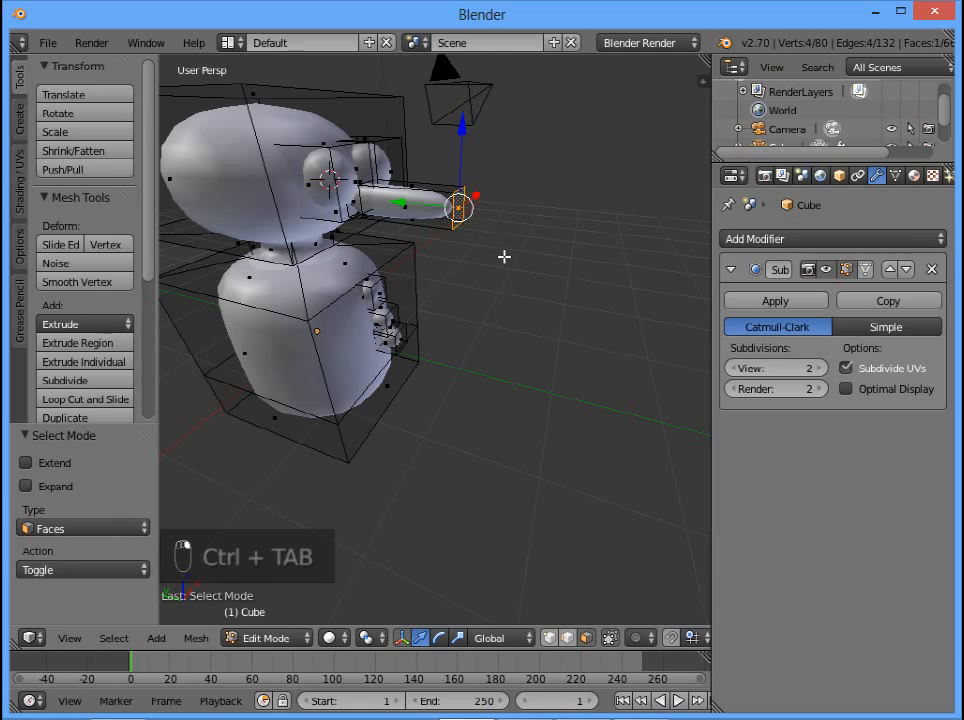
key("s")
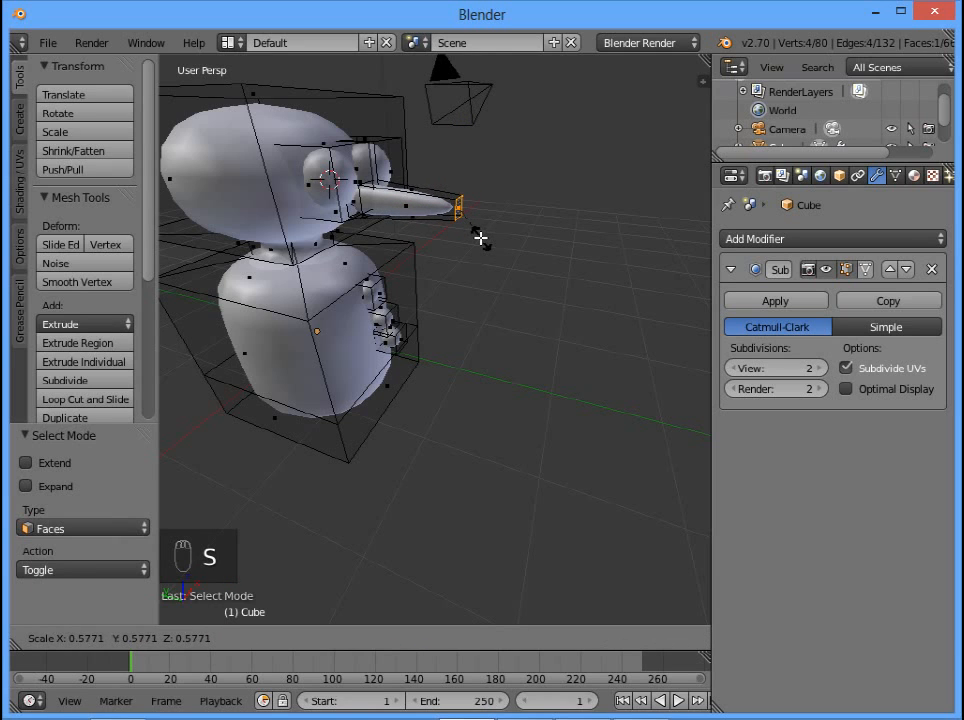
left_click(475, 230)
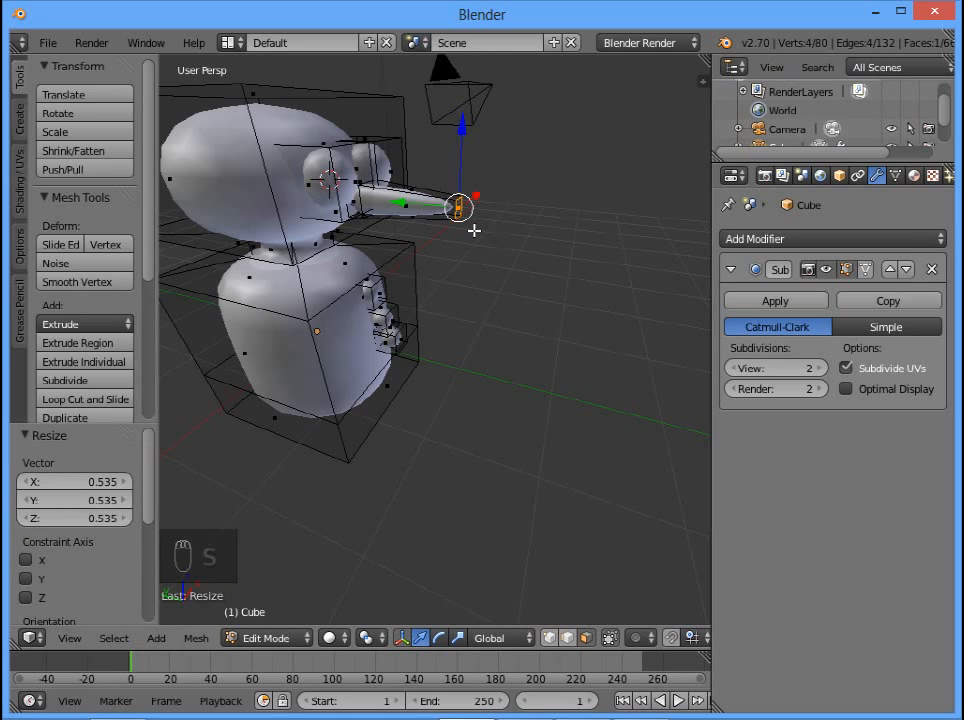
key("g")
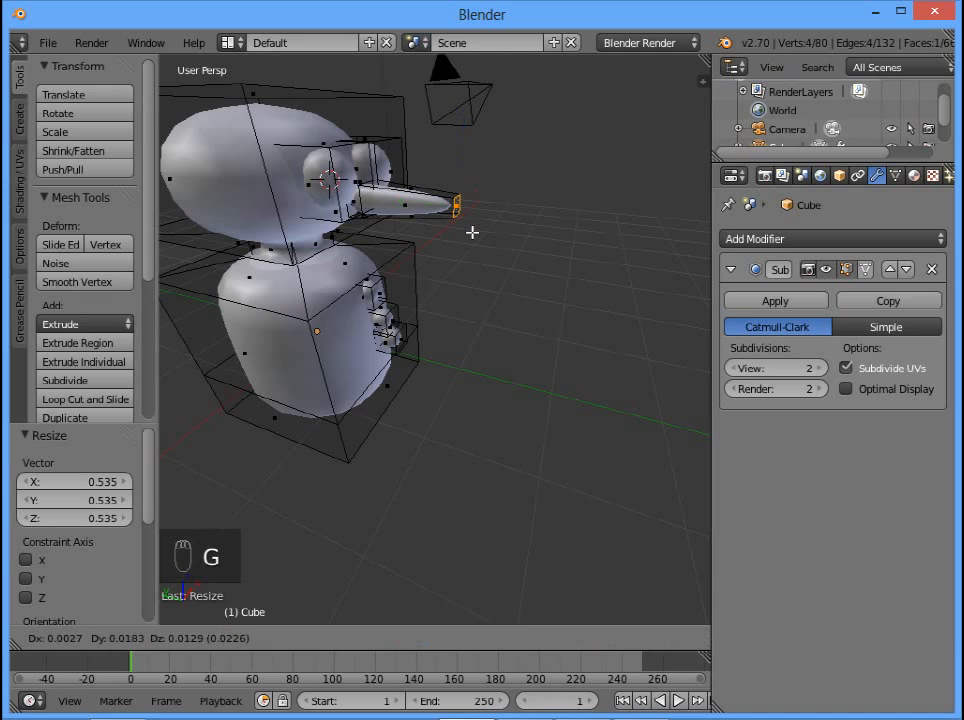
left_click(470, 239)
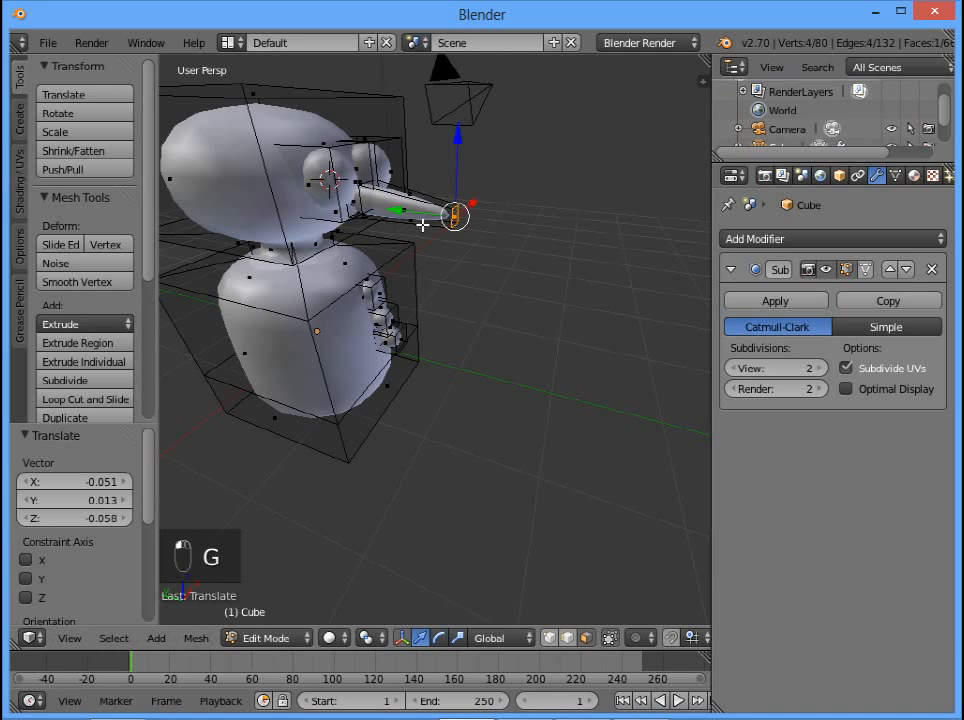
Add one loop cut around the middle of the nose, shrink the loop and shift it about 0.022 in X and 0.027 in Z
key("ctrl+r")
left_click(408, 215)
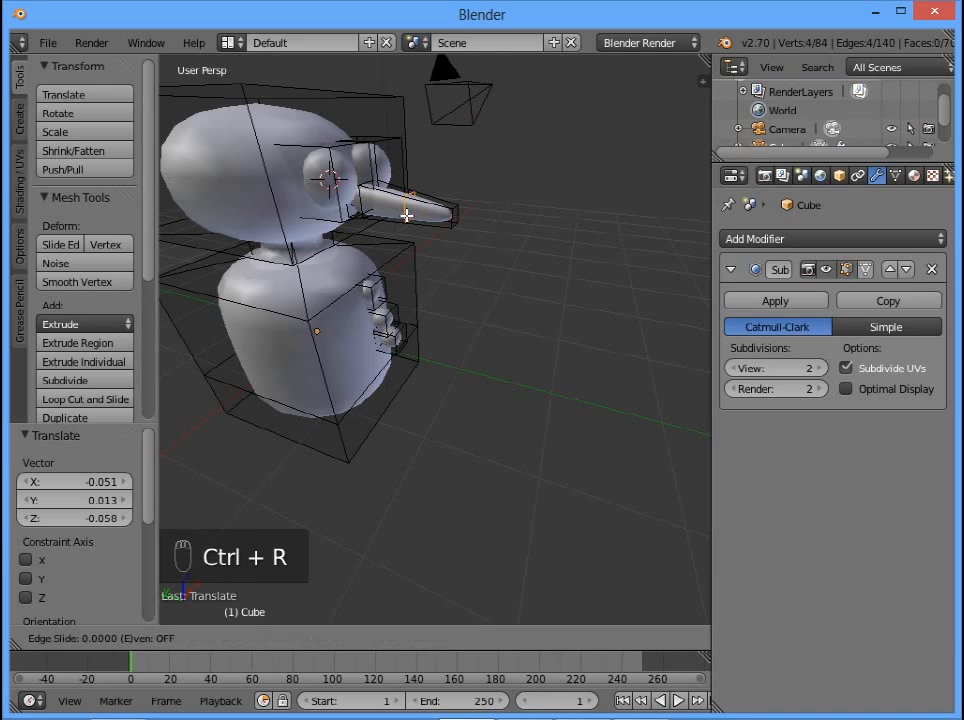
left_click(403, 212)
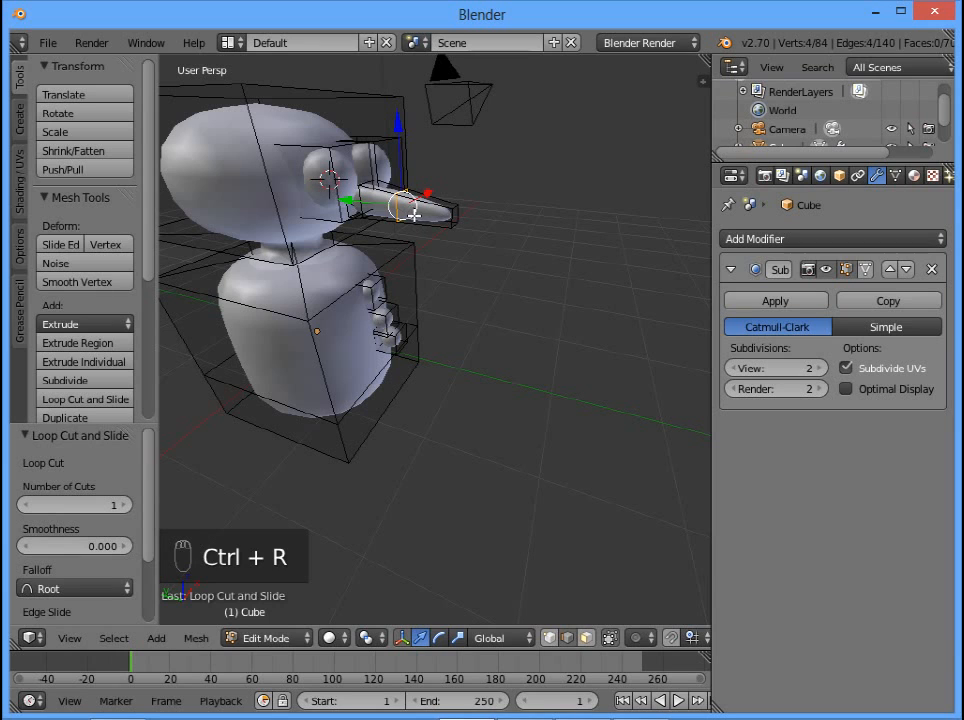
key("s")
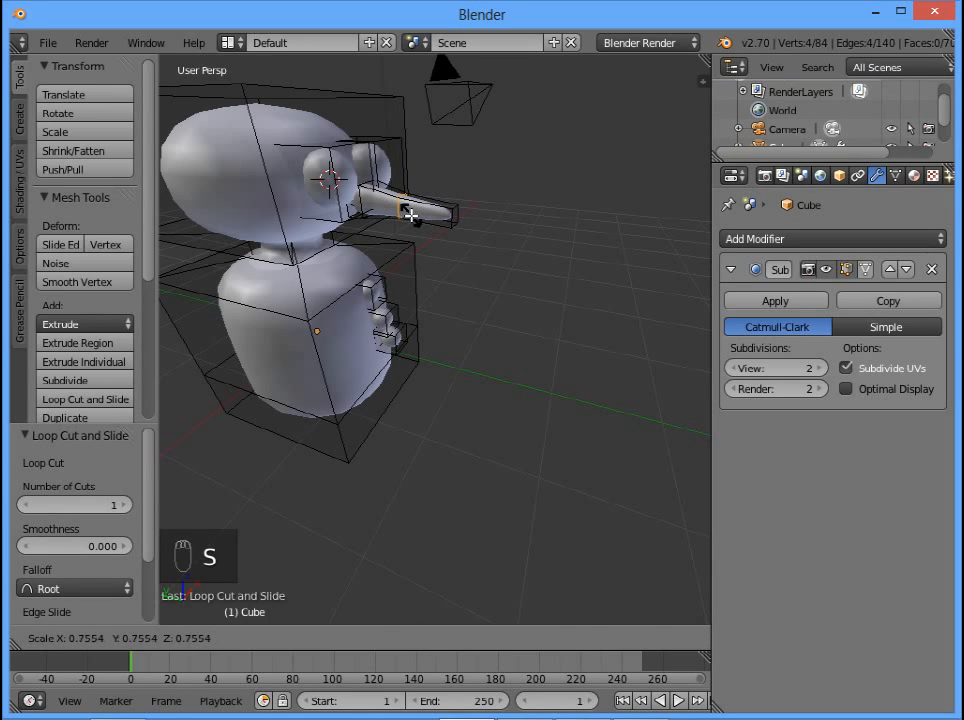
left_click(410, 211)
key("g")
left_click(413, 212)
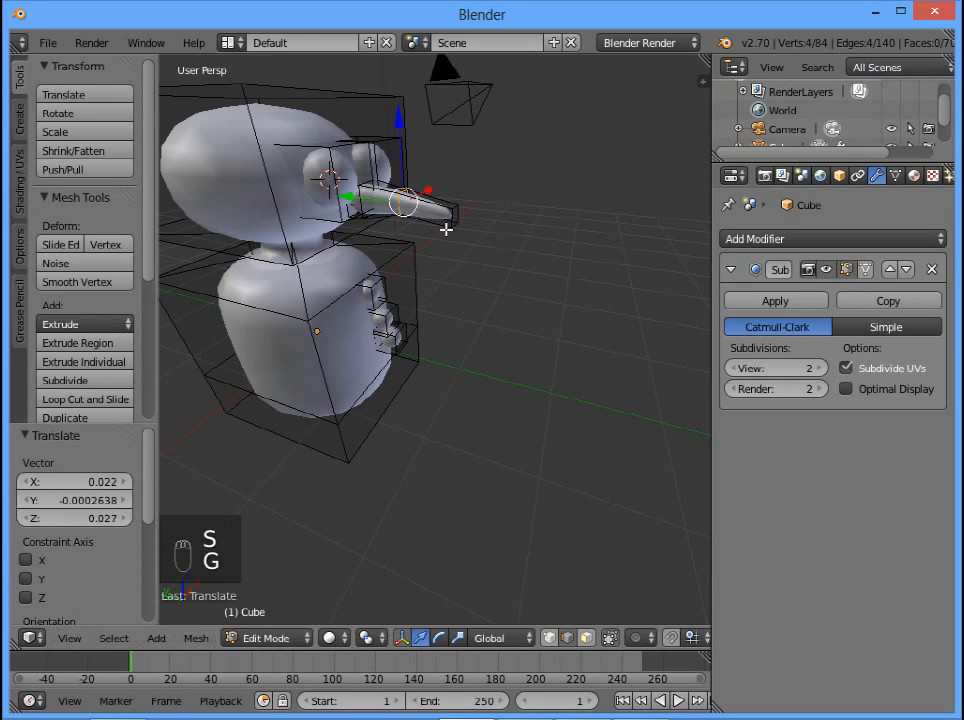
Add a new cube on top of the head as a hat and scale it to about 0.512
middle_click_drag(383, 280, 510, 391)
scroll(514, 406, "down", 2)
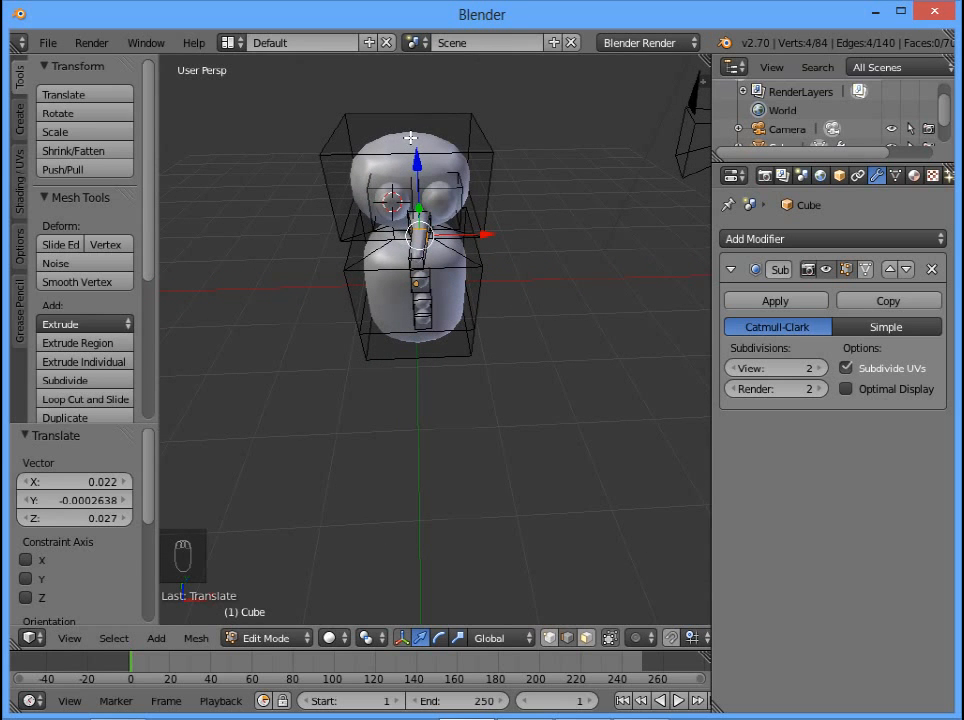
middle_click_drag(512, 201, 440, 177)
key("shift+a")
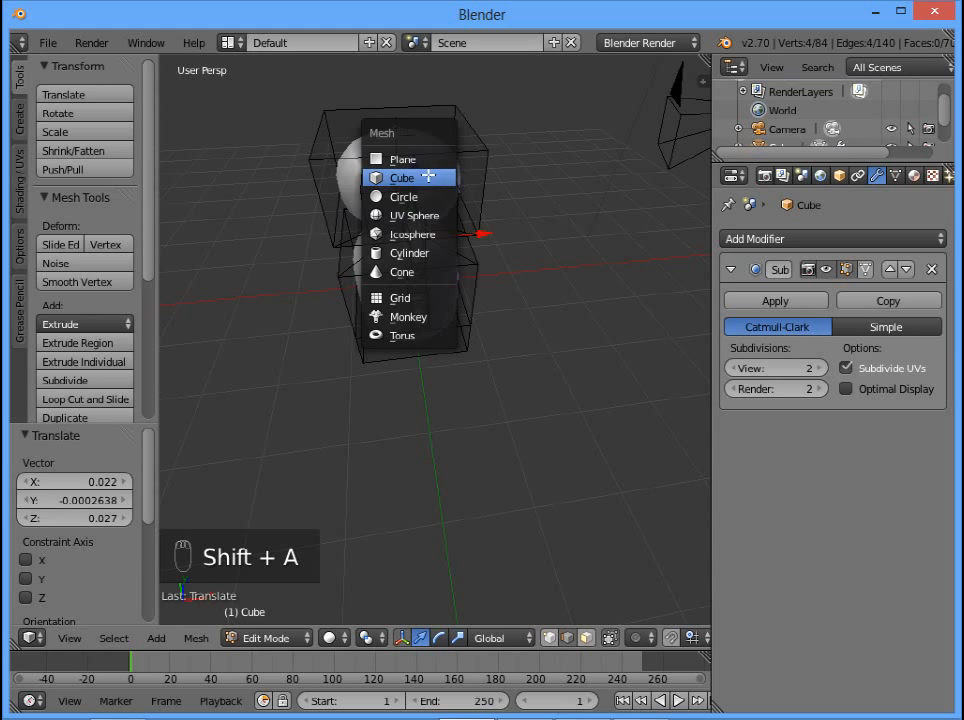
left_click(426, 177)
middle_click_drag(527, 248, 527, 217)
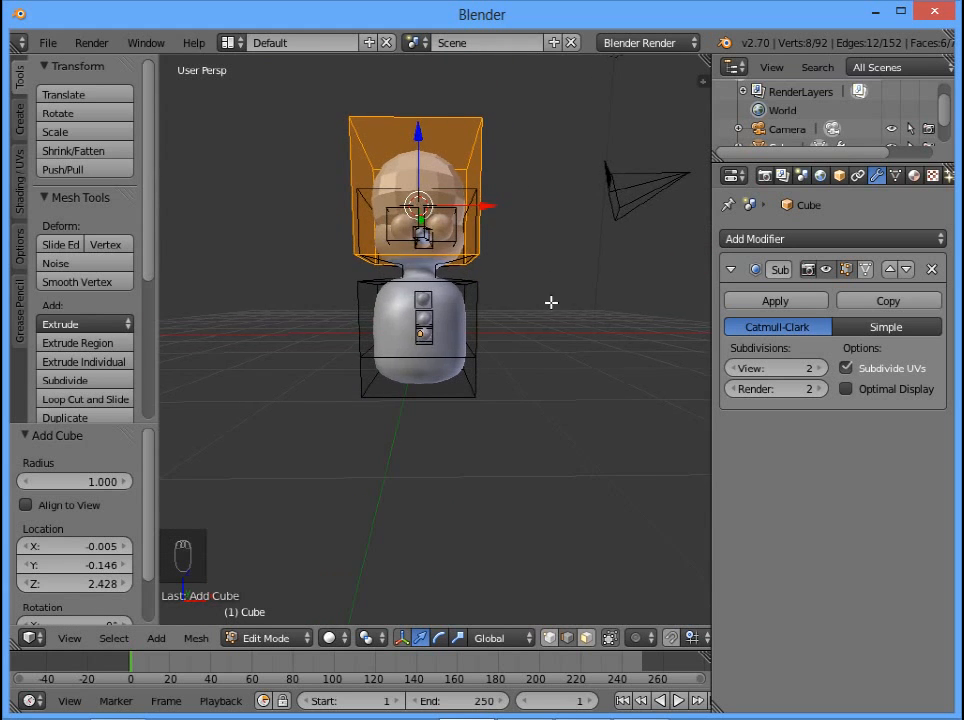
middle_click_drag(551, 301, 553, 325)
key("s")
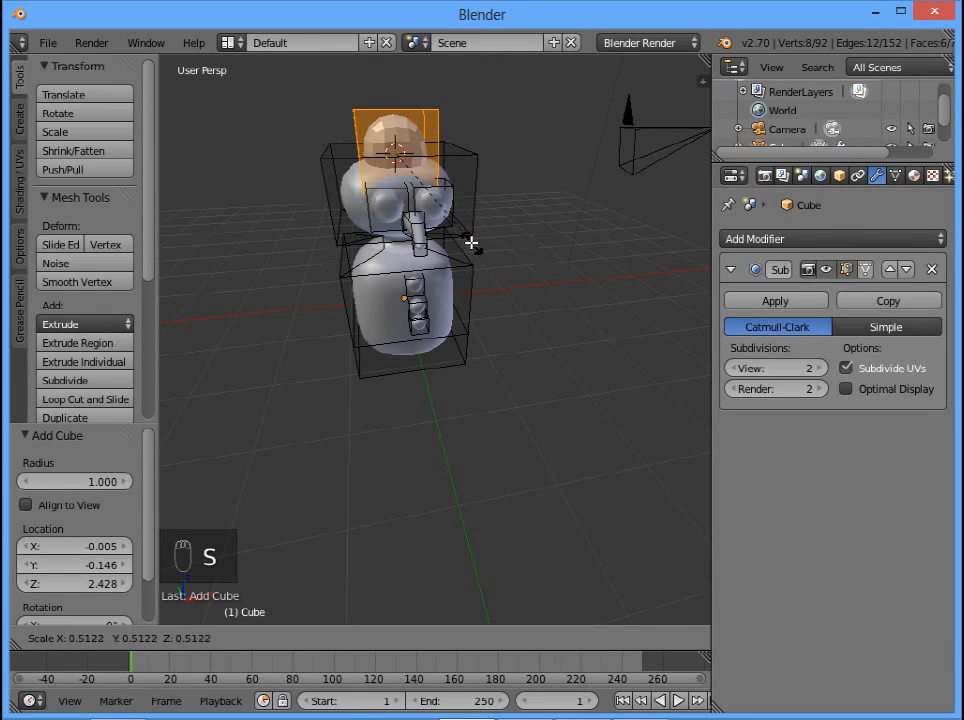
left_click(471, 242)
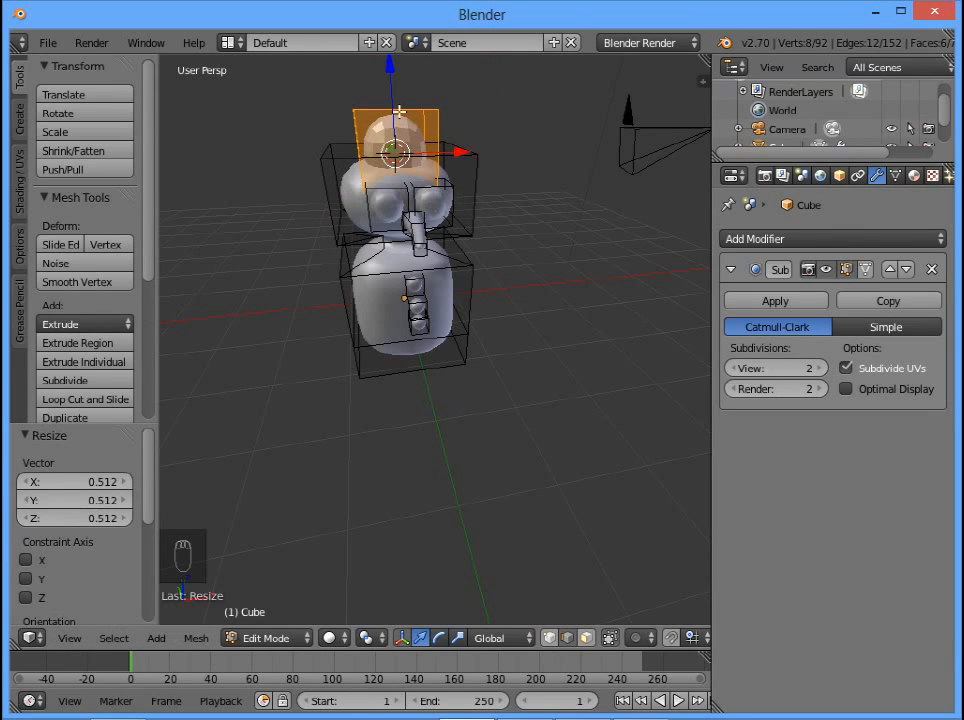
Apply smooth shading to the whole model in object mode and return to edit mode
key("Tab")
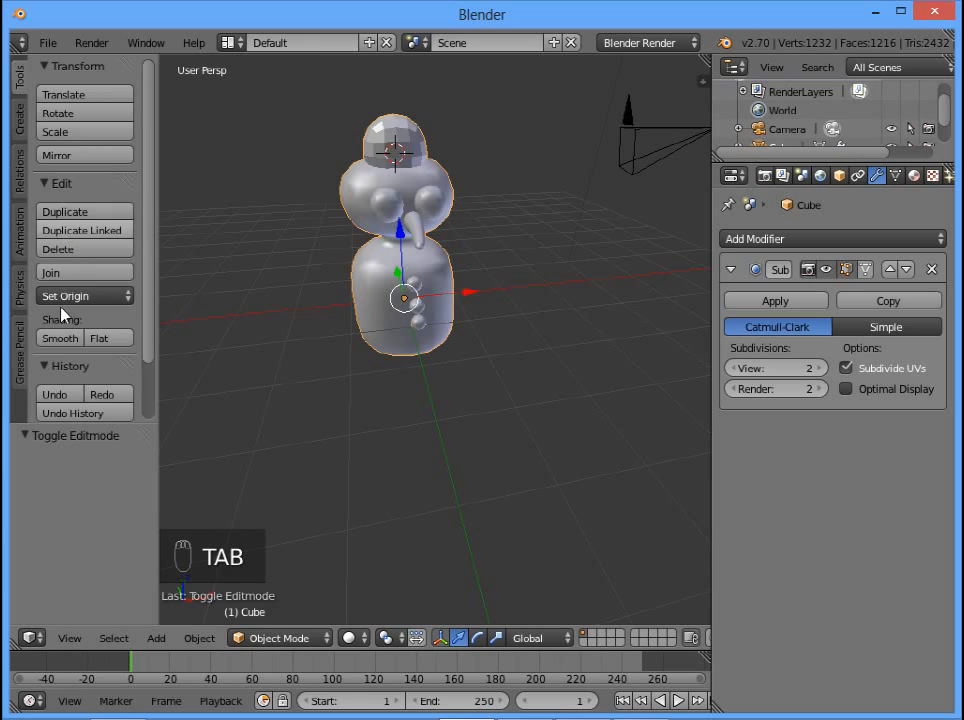
left_click(60, 339)
key("Tab")
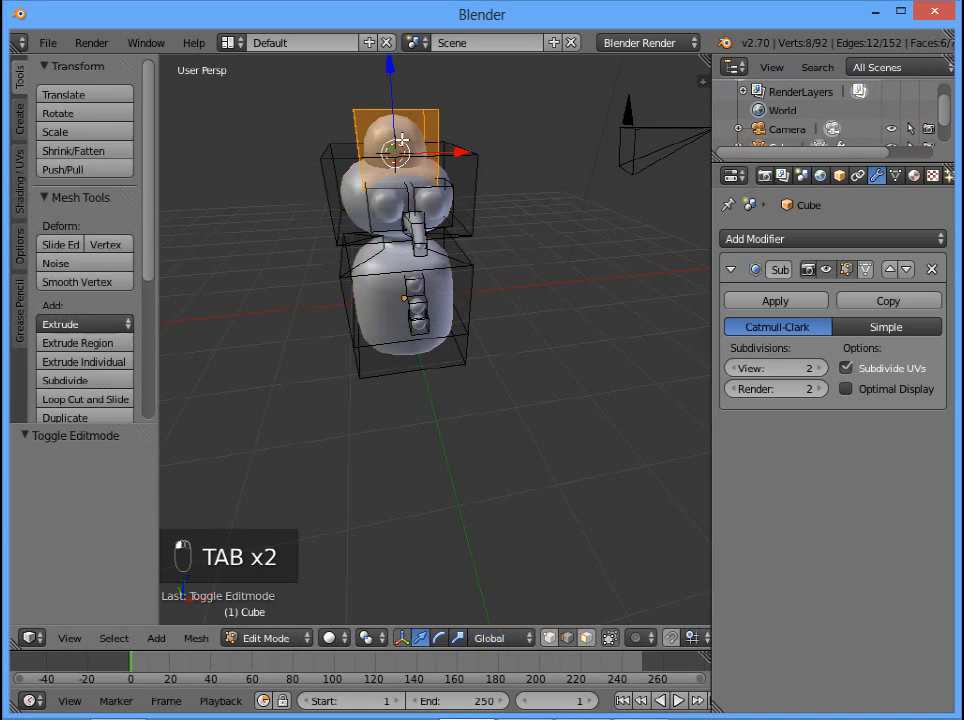
Add one horizontal loop cut around the hat cube, keeping it near the middle with a slide of about 0.038
middle_click_drag(452, 172, 437, 148)
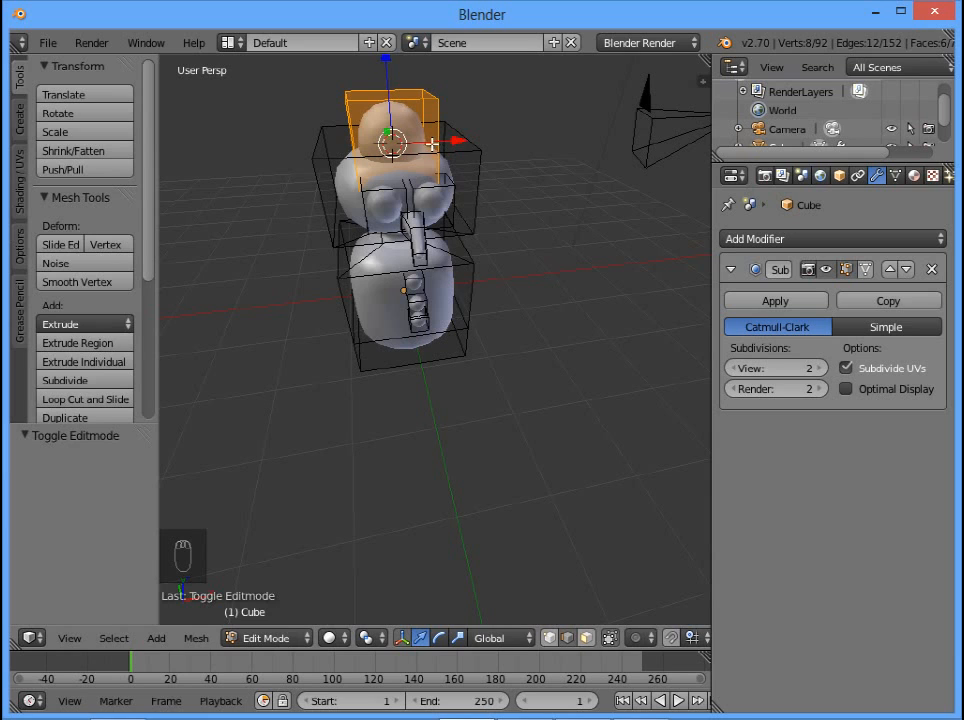
key("ctrl+r")
left_click(436, 146)
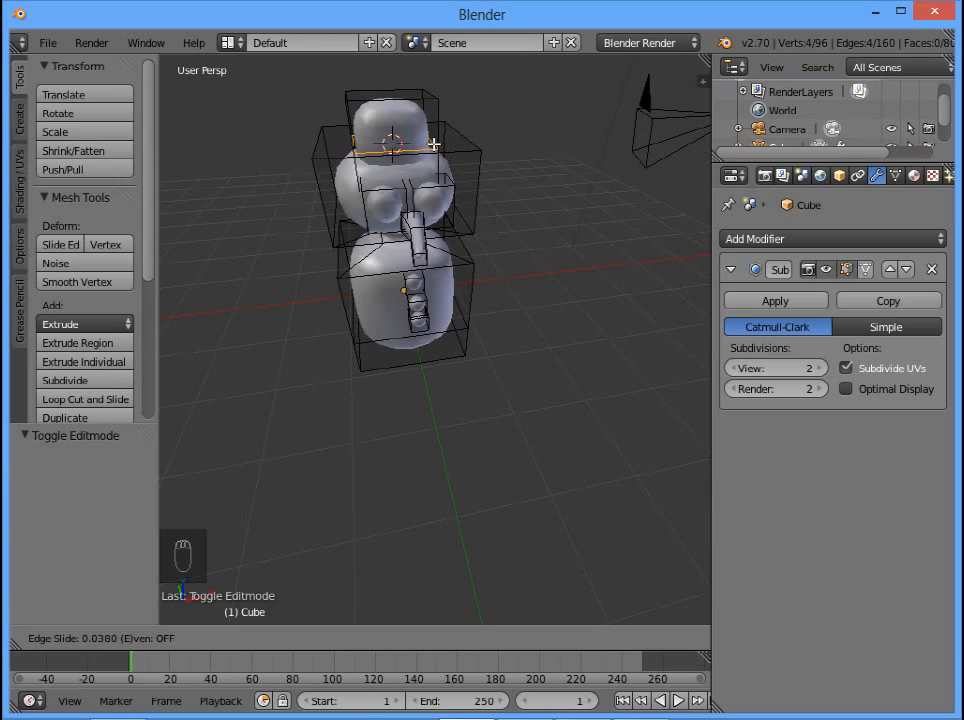
left_click(433, 145)
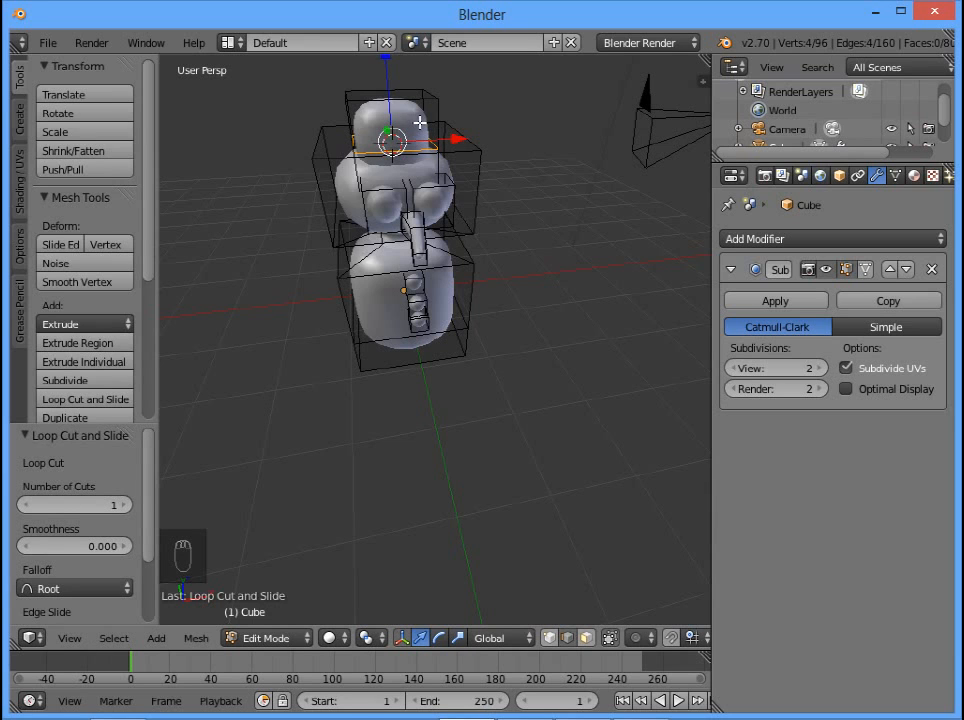
In face selection, scale the hat's top face to about 0.503 and shift it about 0.169 in X and -0.027 in Y
key("ctrl+Tab")
left_click(379, 125)
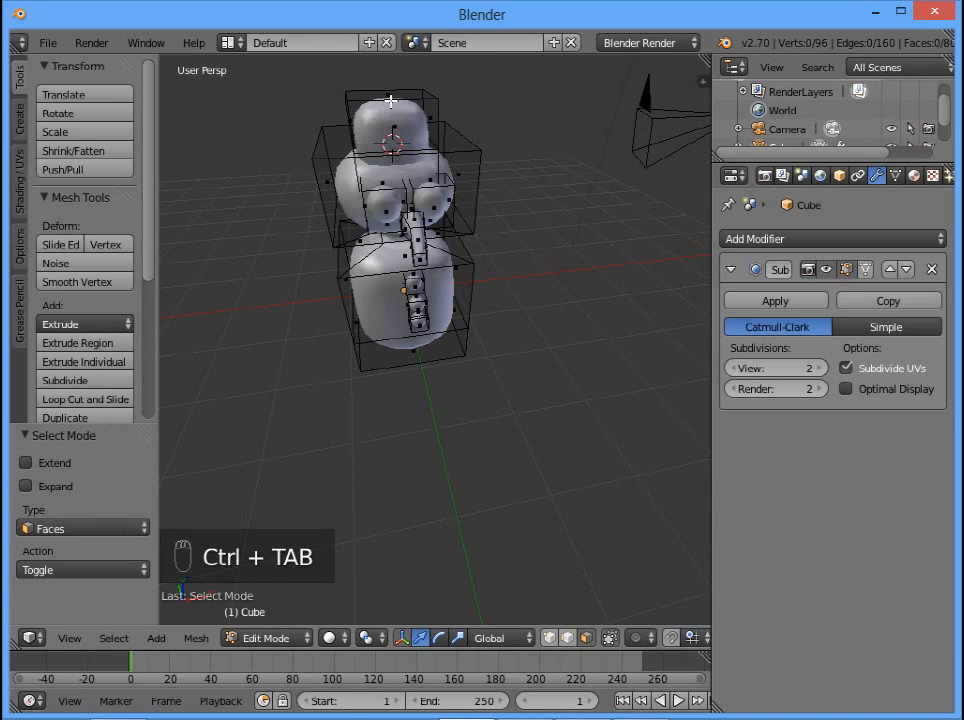
right_click(393, 94)
key("s")
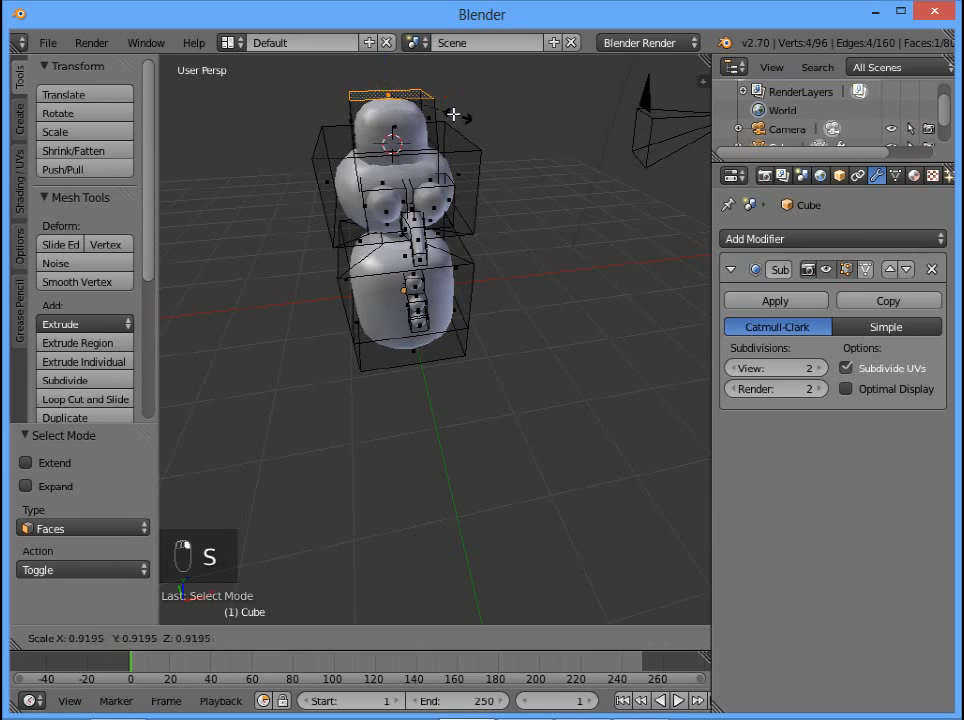
left_click(432, 108)
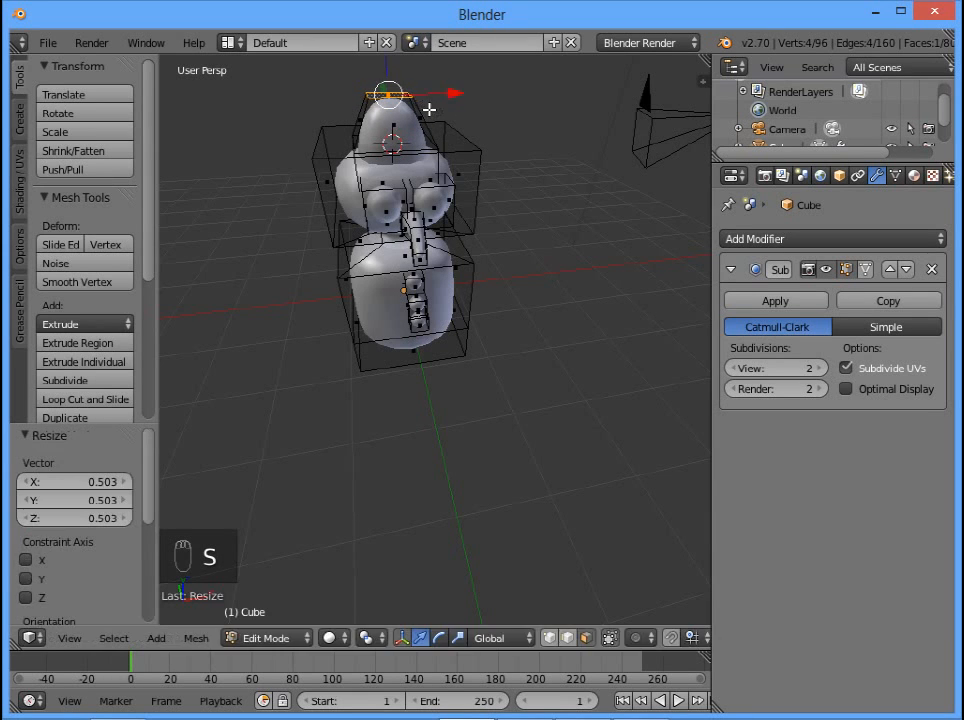
key("g")
left_click(440, 107)
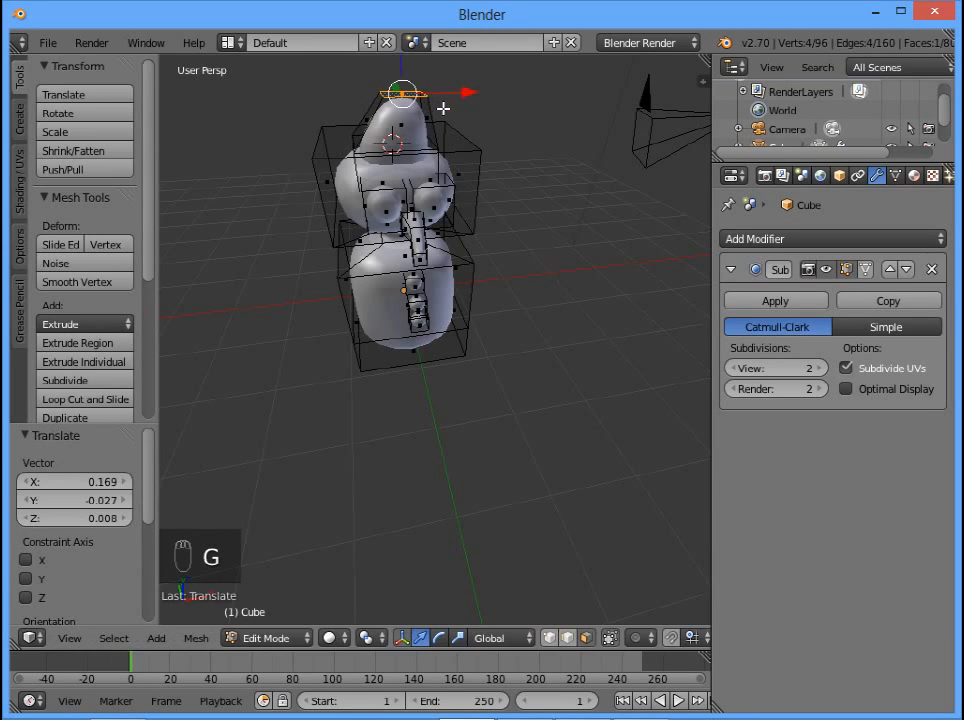
Extrude the hat's top face about 0.045 upward and narrow it to about 0.524
key("e")
left_click(445, 102)
key("s")
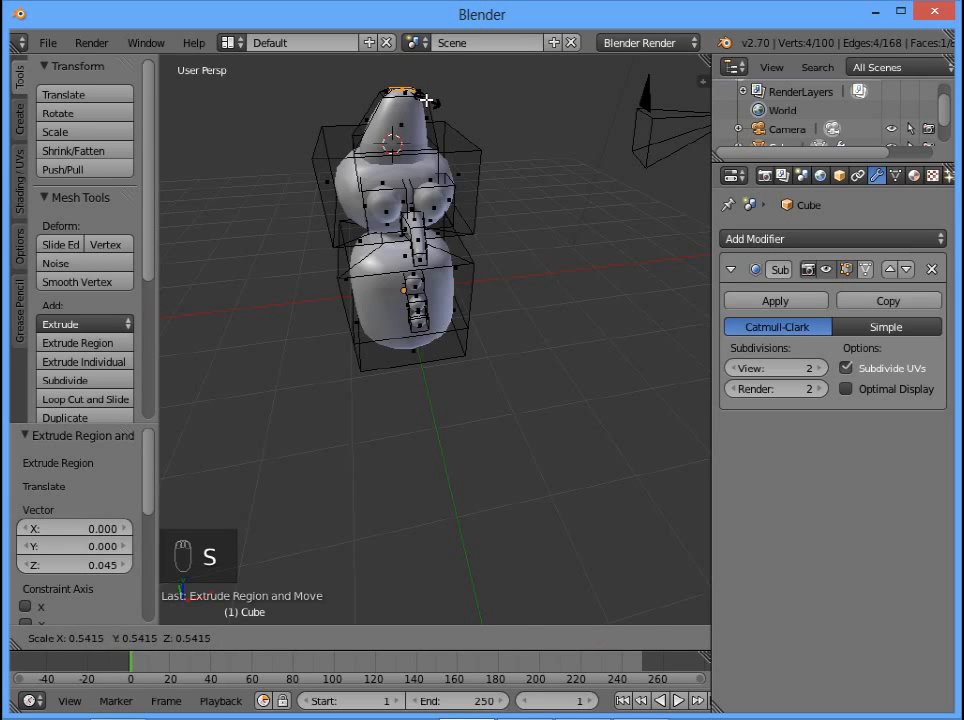
left_click(425, 100)
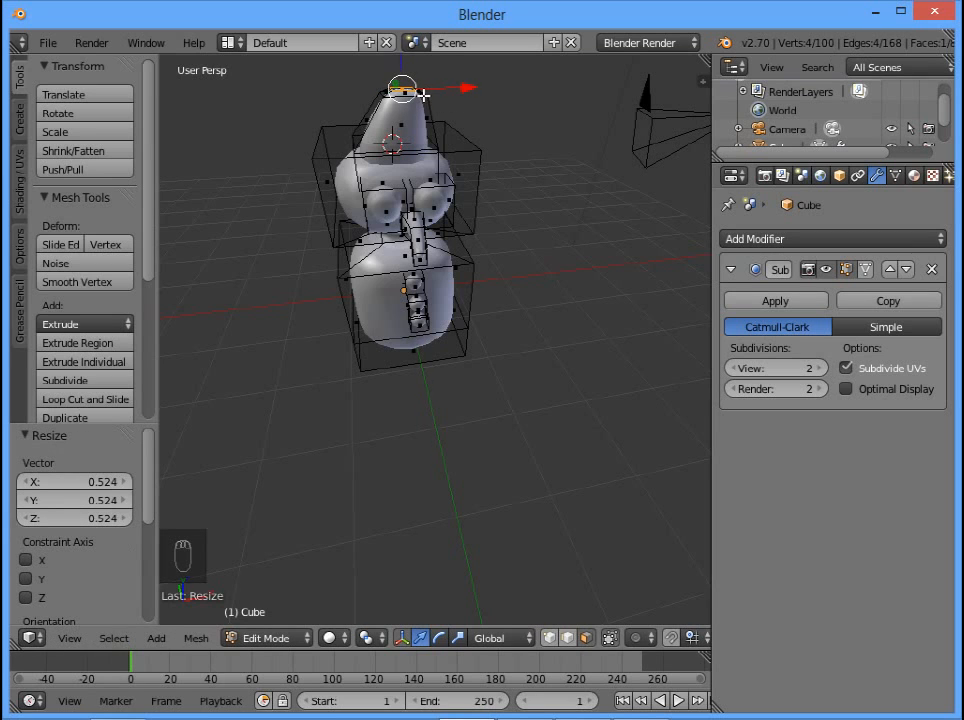
Extrude the narrowed hat tip about 0.121 upward and widen the new face to about 1.874
key("e")
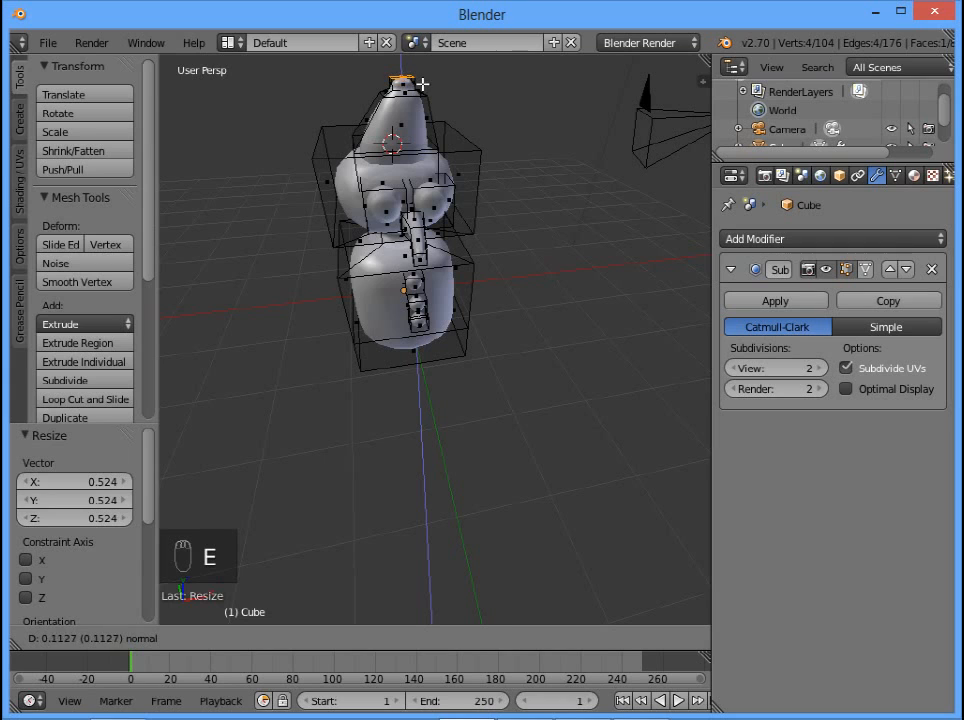
left_click(423, 83)
key("s")
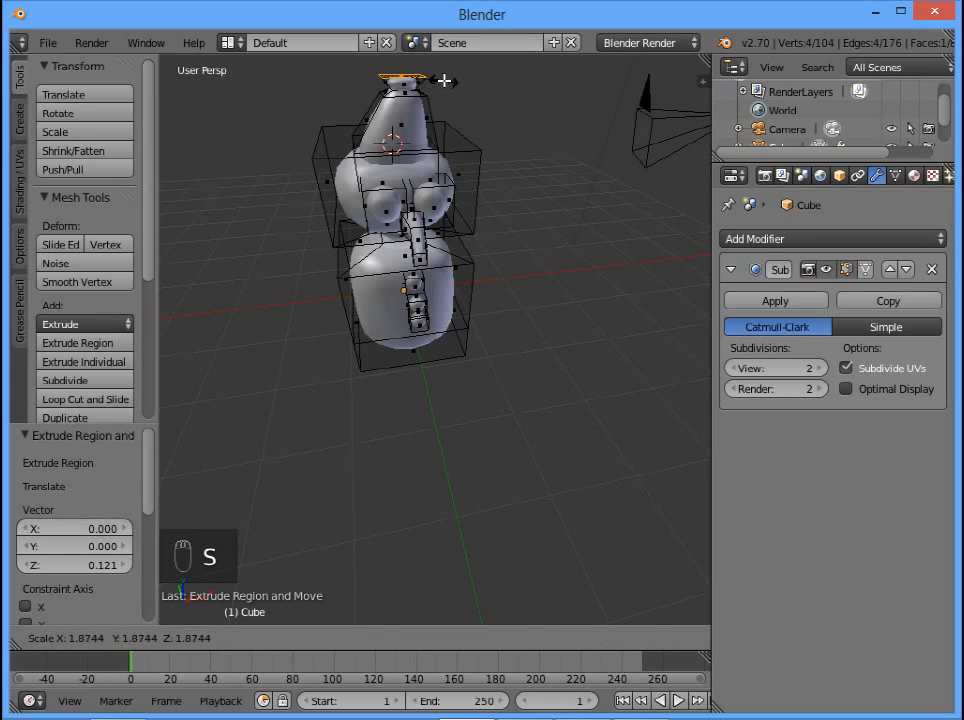
left_click(444, 80)
Close the hat's pompom by extruding its top about 0.025, scaling the face to about 0.585 and raising it about 0.058 along Z
key("e")
left_click(440, 76)
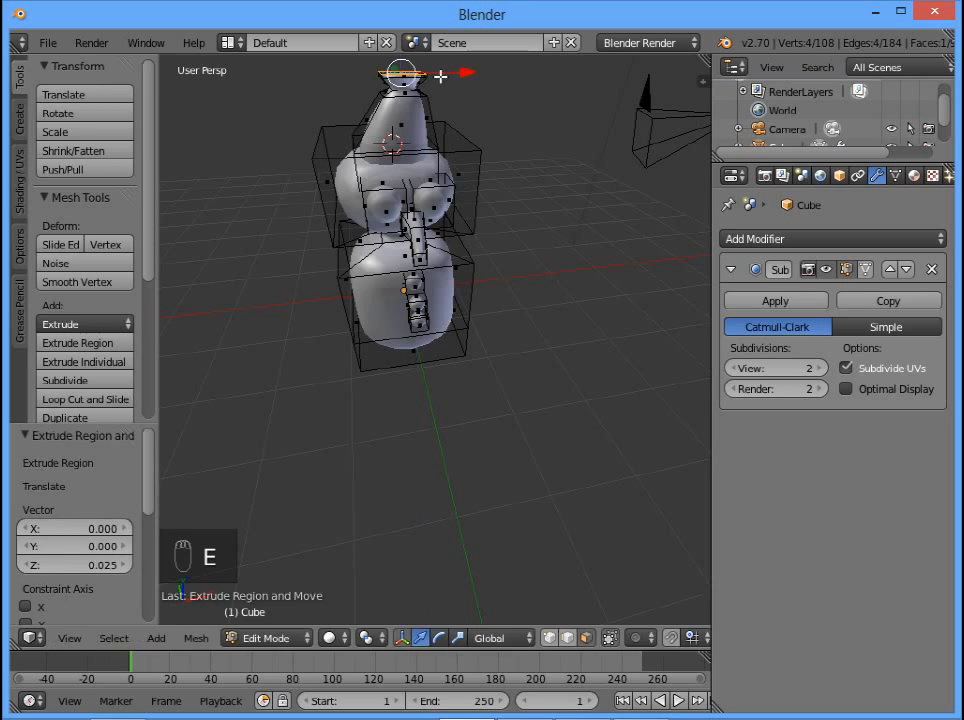
key("s")
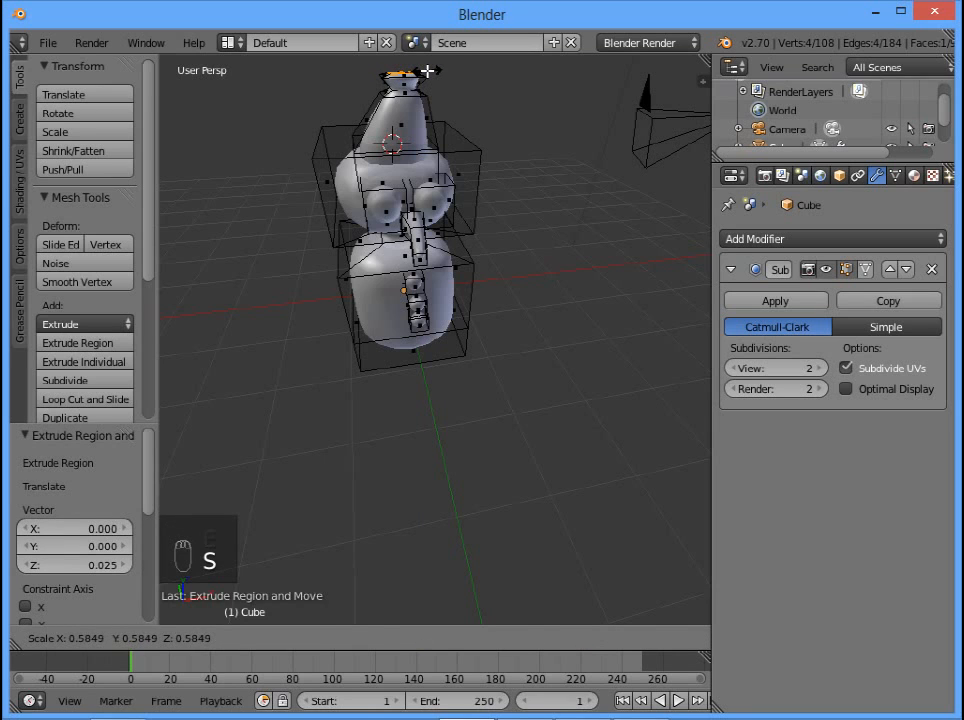
left_click(427, 71)
key("g")
key("z")
left_click(425, 65)
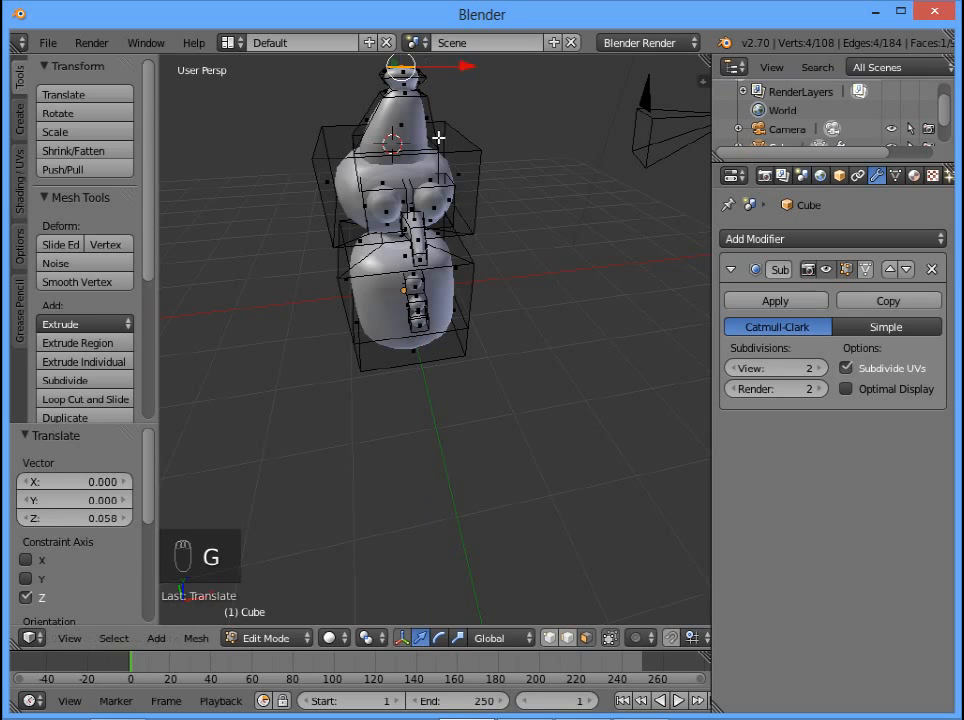
Examine the whole figure in object mode and return to edit mode with nothing selected
middle_click_drag(403, 140, 398, 280)
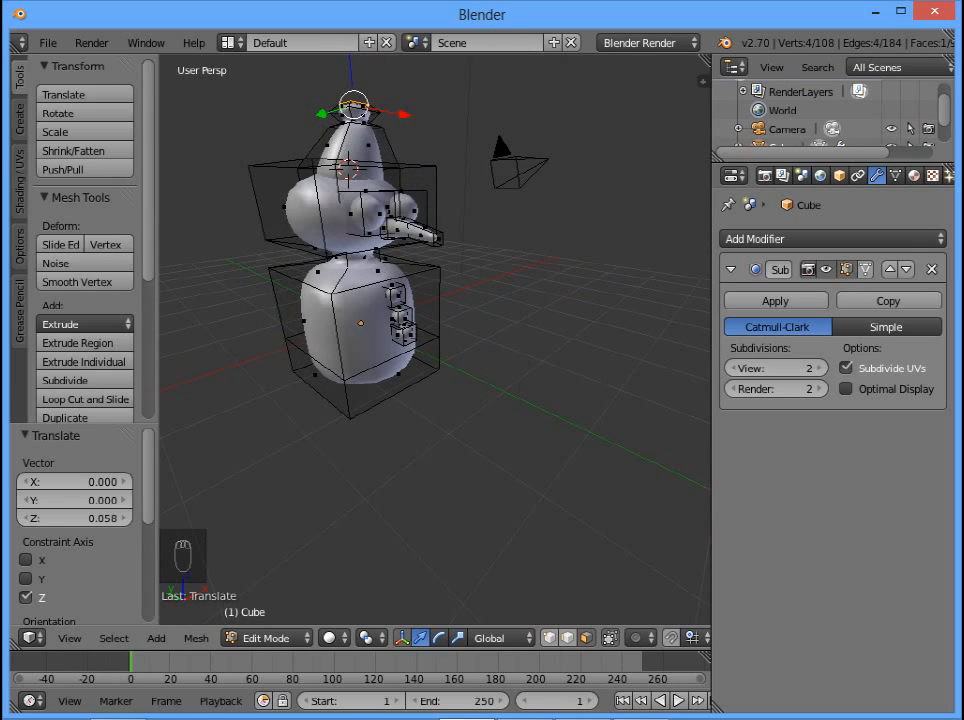
key("Tab")
middle_click_drag(288, 295, 437, 277)
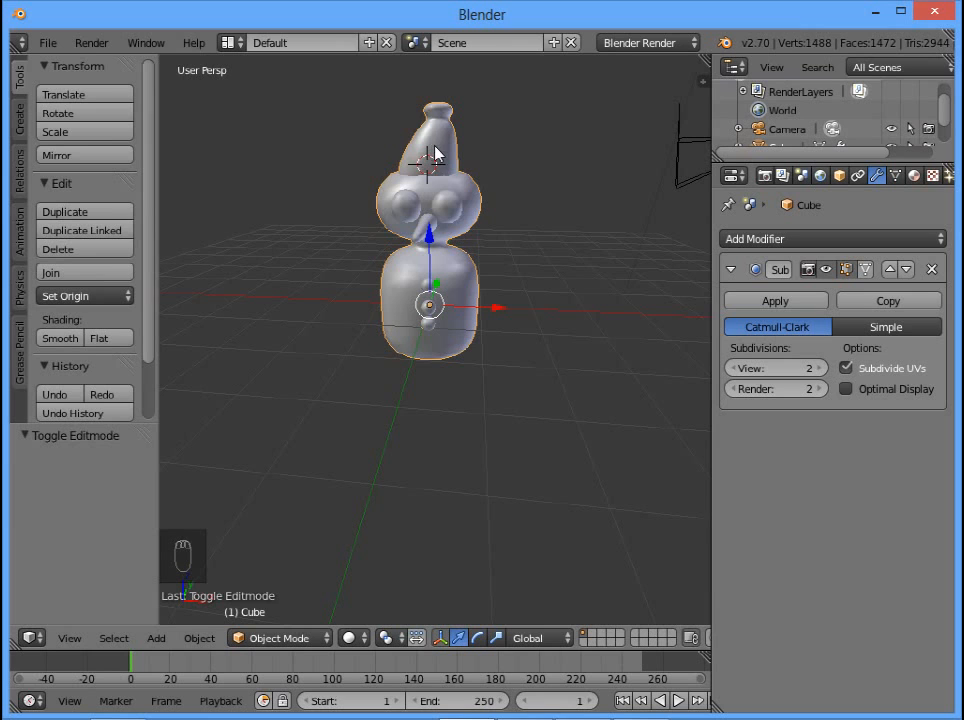
mouse_move(469, 344)
middle_mouse_down()
mouse_move(476, 340)
mouse_move(464, 337)
middle_mouse_up()
key("Tab")
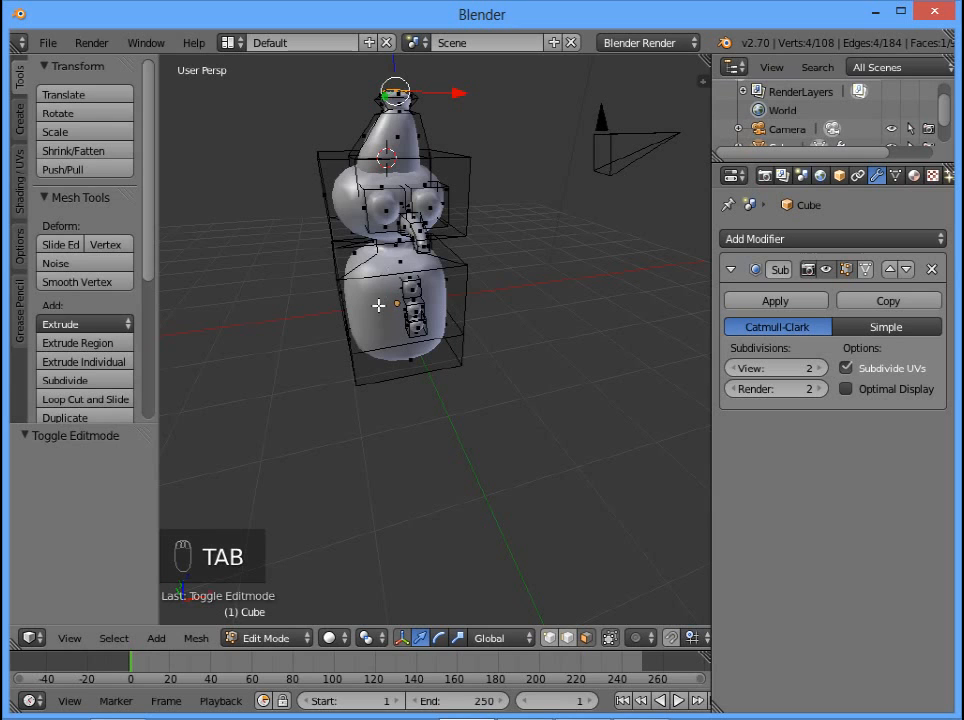
key("a")
key("a")
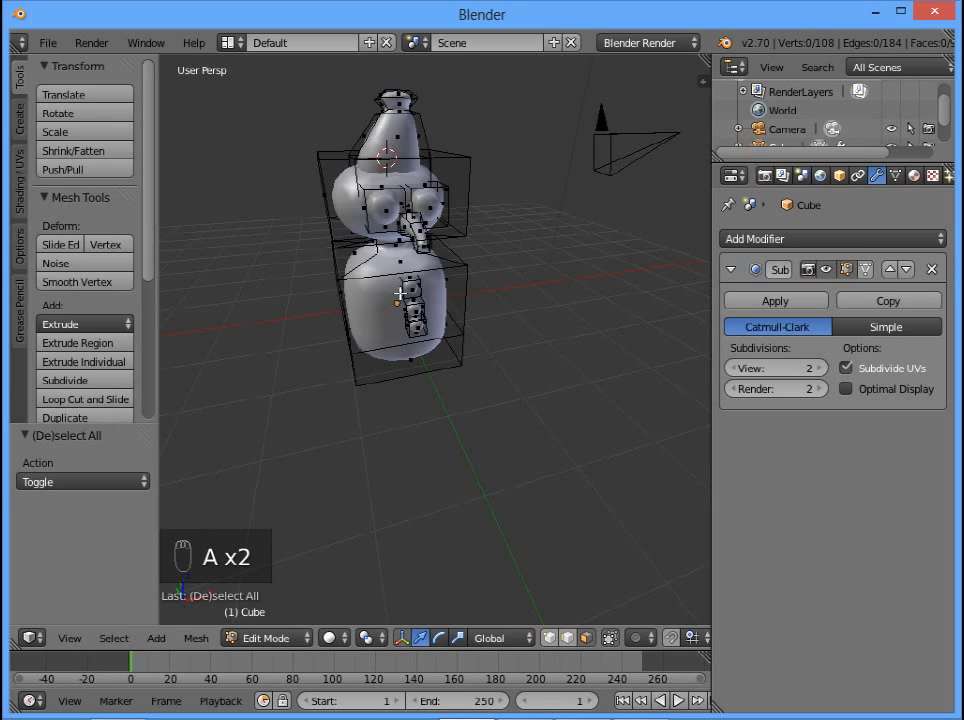
Select the entire snowman mesh in edit mode
key("a")
key("a")
key("a")
key("a")
key("a")
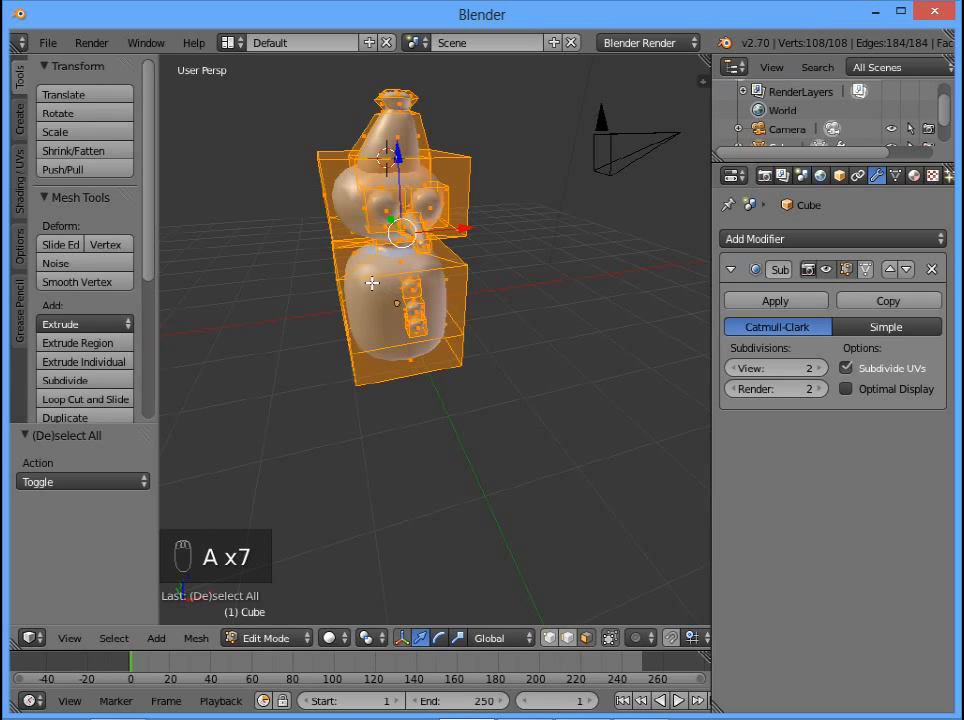
Rename the mesh's existing material to Snow and set its diffuse color to pure white
left_click(914, 176)
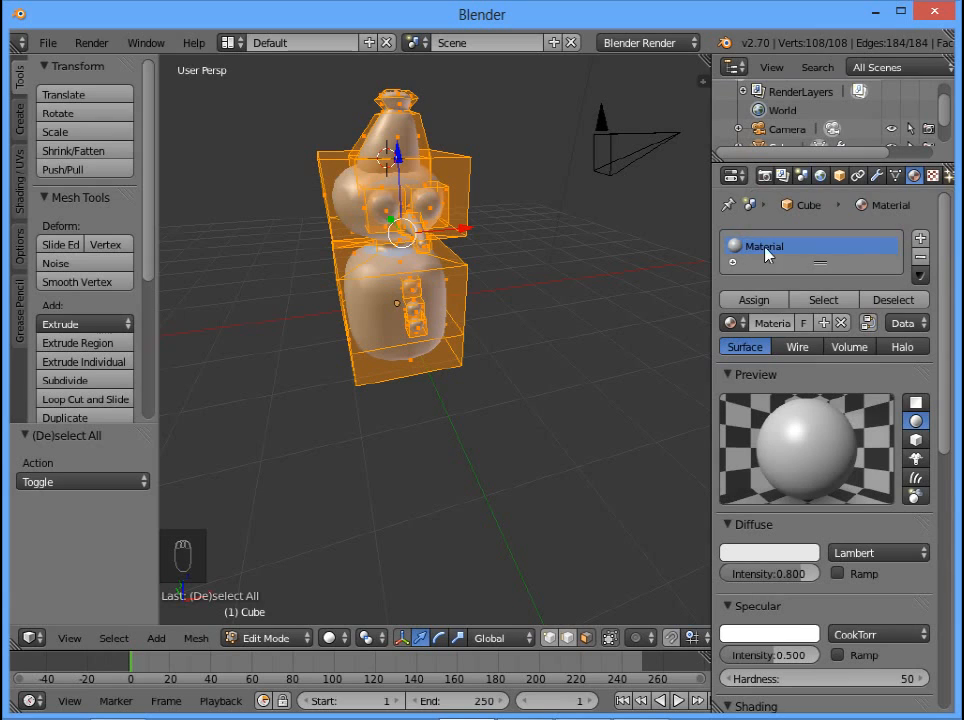
left_click(777, 323)
type("Snow")
key("Return")
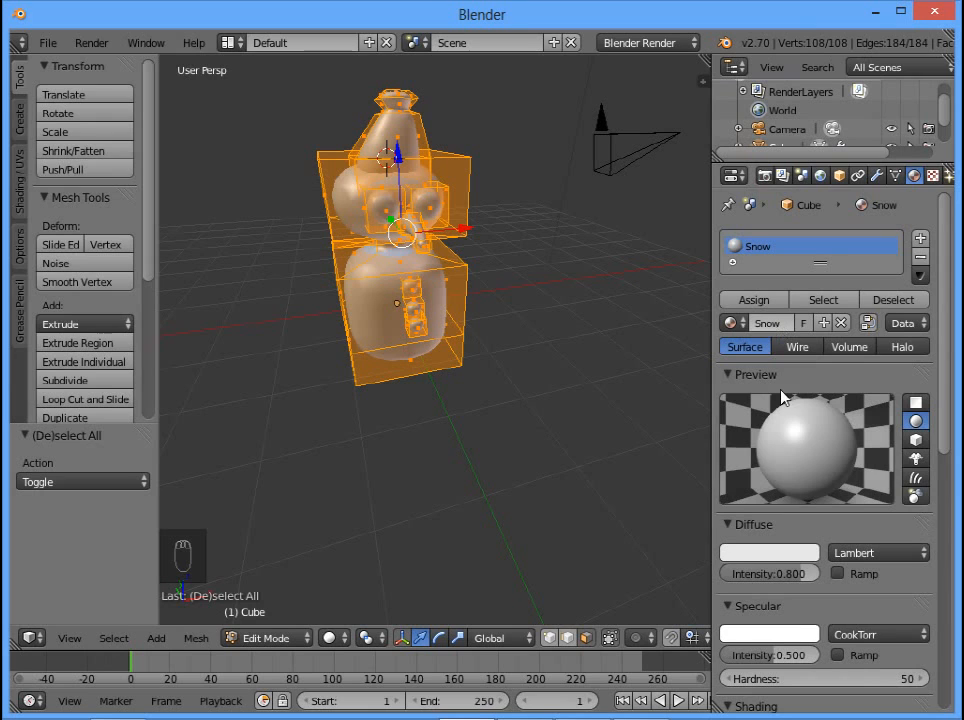
left_click(762, 557)
left_click_drag(800, 312, 809, 258)
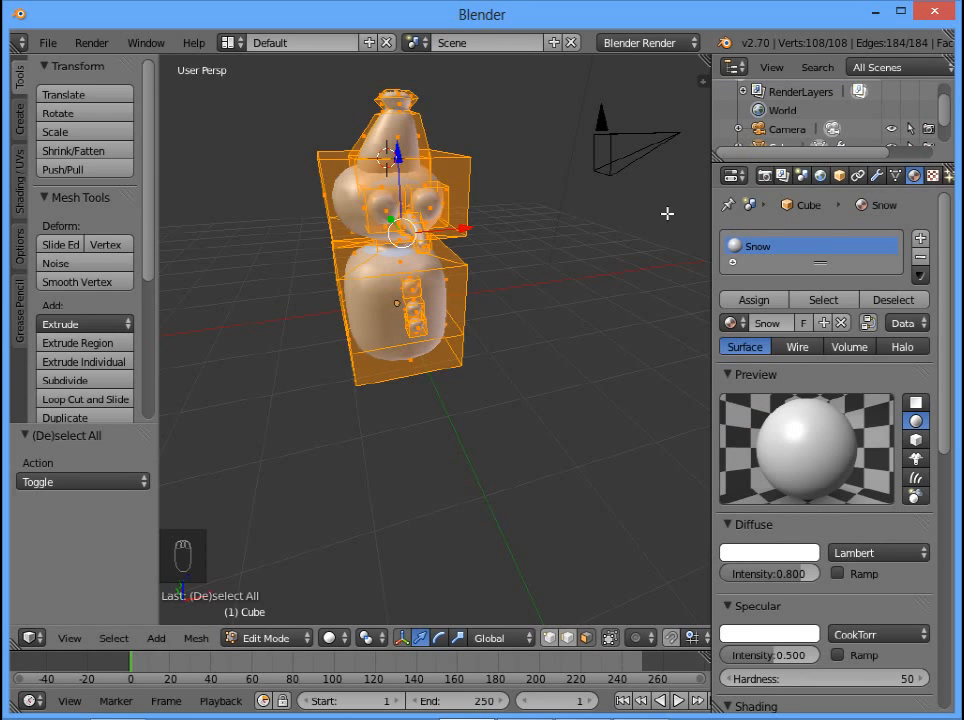
Add a second material slot with a new material named Coal
left_click(920, 241)
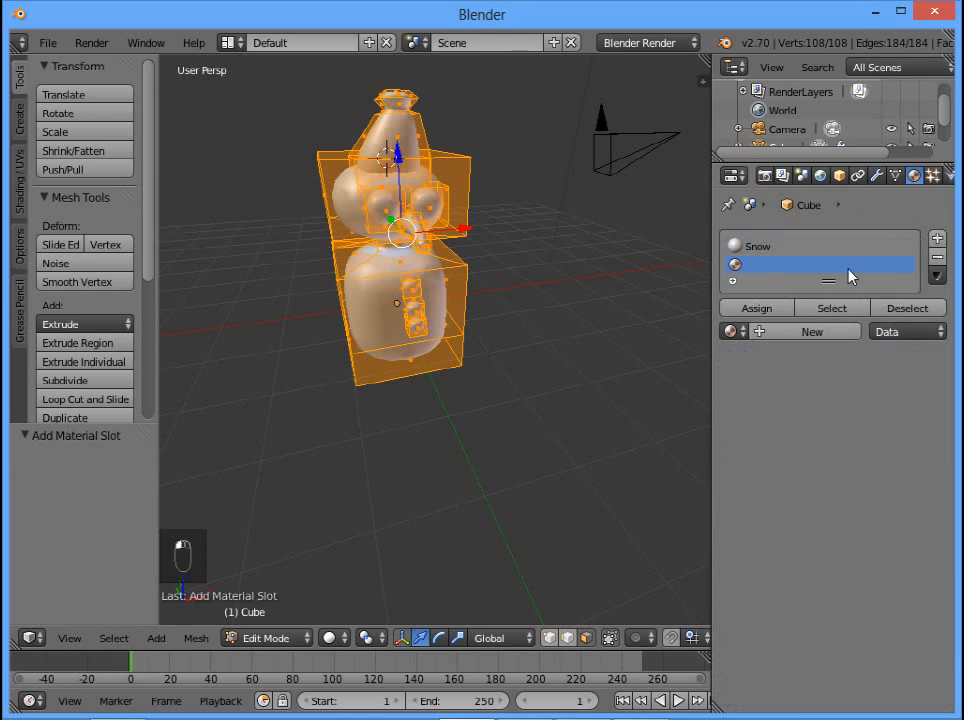
left_click(795, 333)
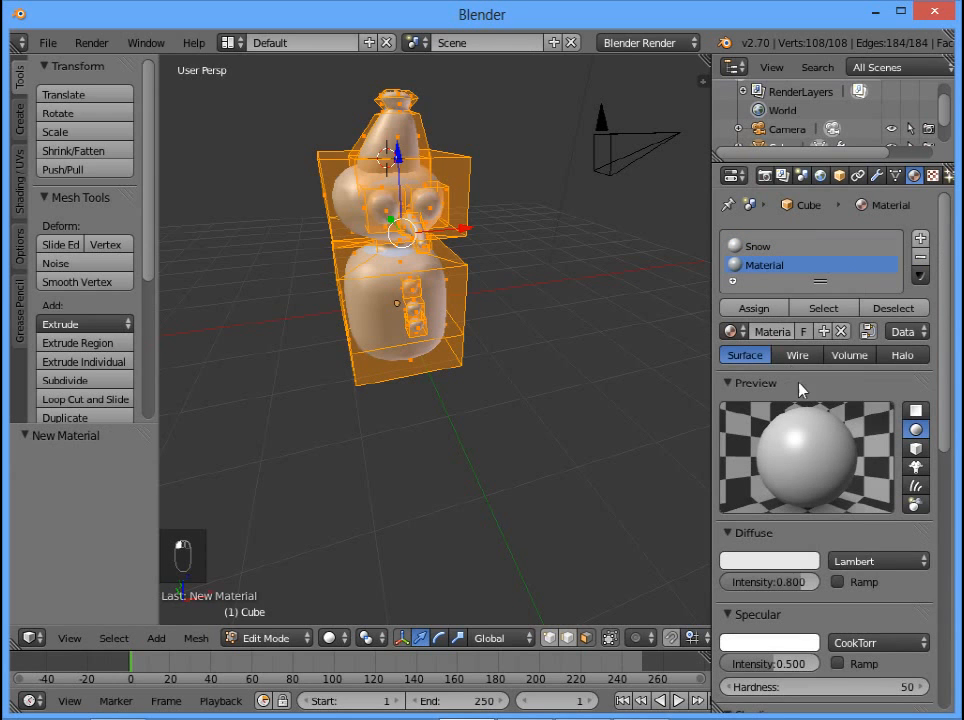
left_click(773, 334)
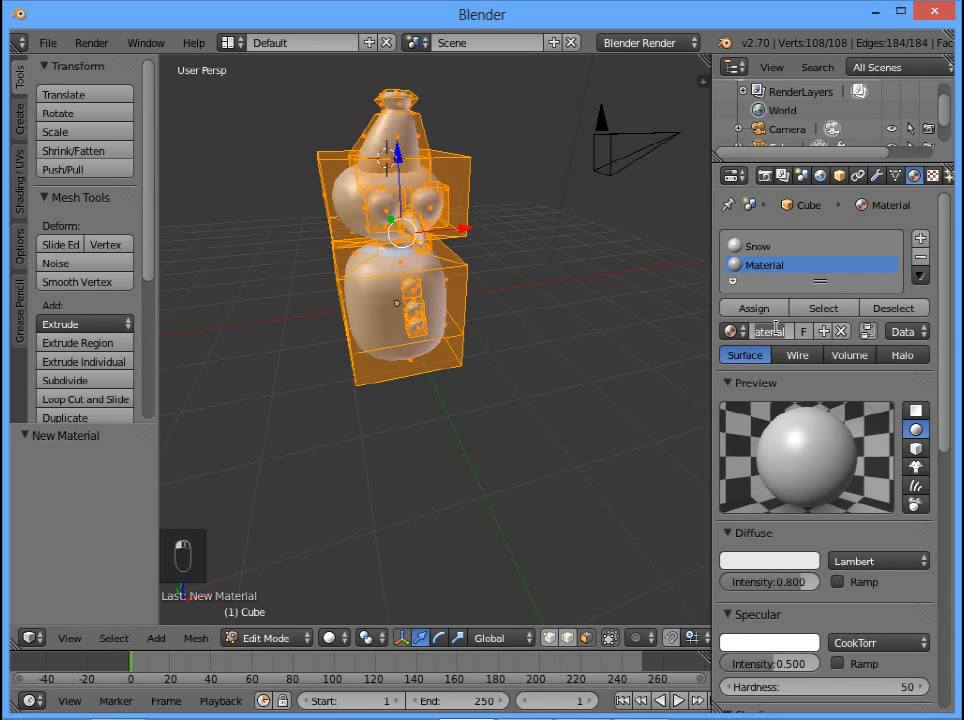
type("Coal")
key("Return")
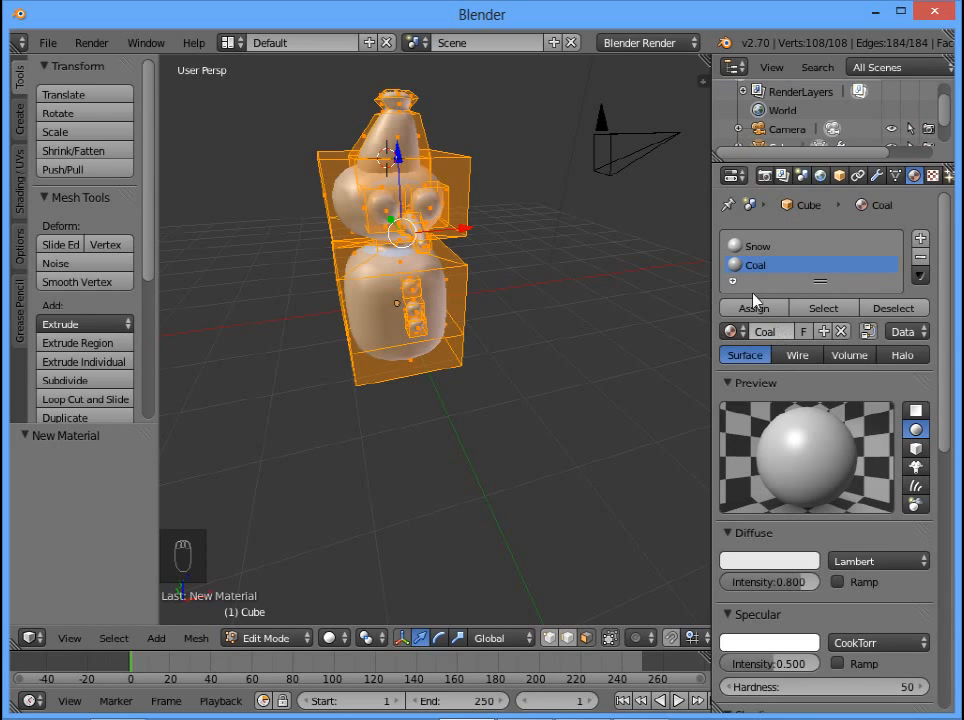
Select all linked geometry of both eyes together
right_click(429, 207)
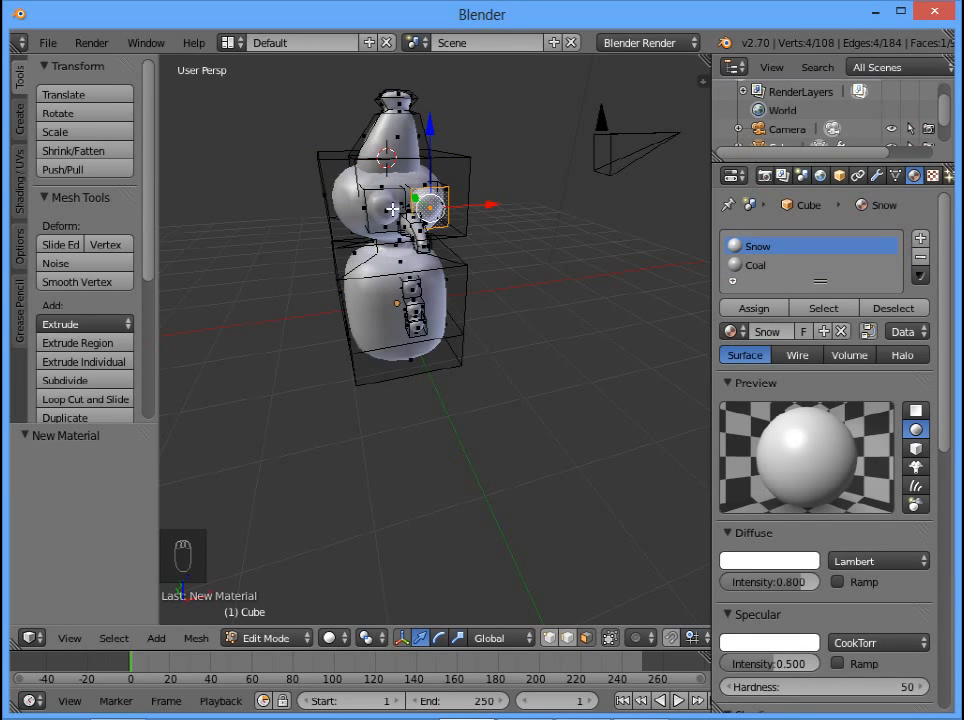
right_click(392, 209)
right_click(432, 207)
key("ctrl+l")
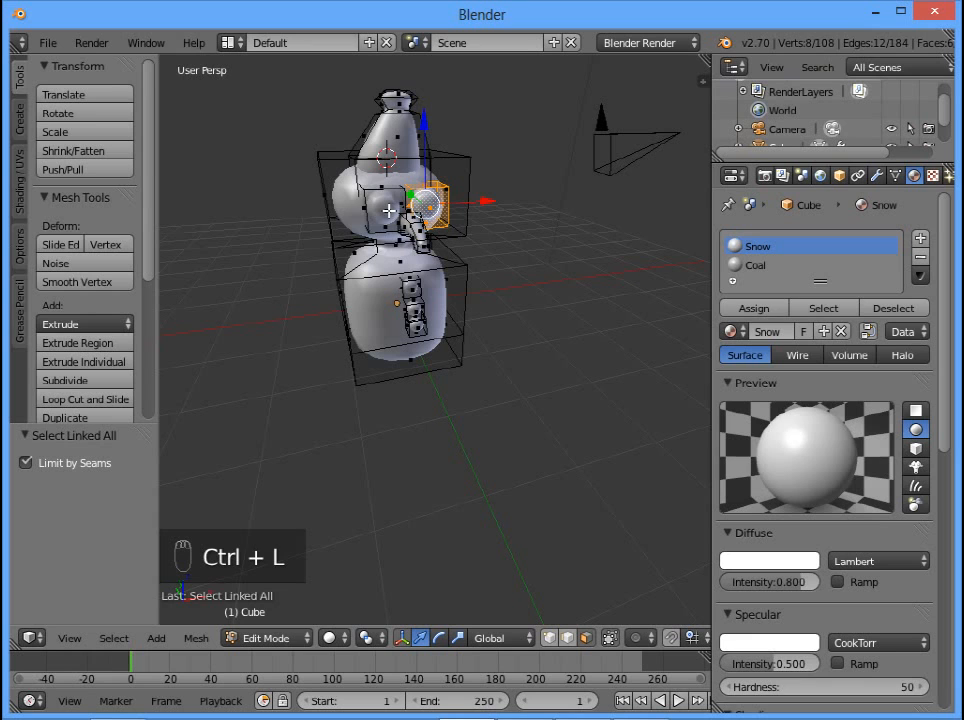
right_click(388, 210, "shift")
key("ctrl+l")
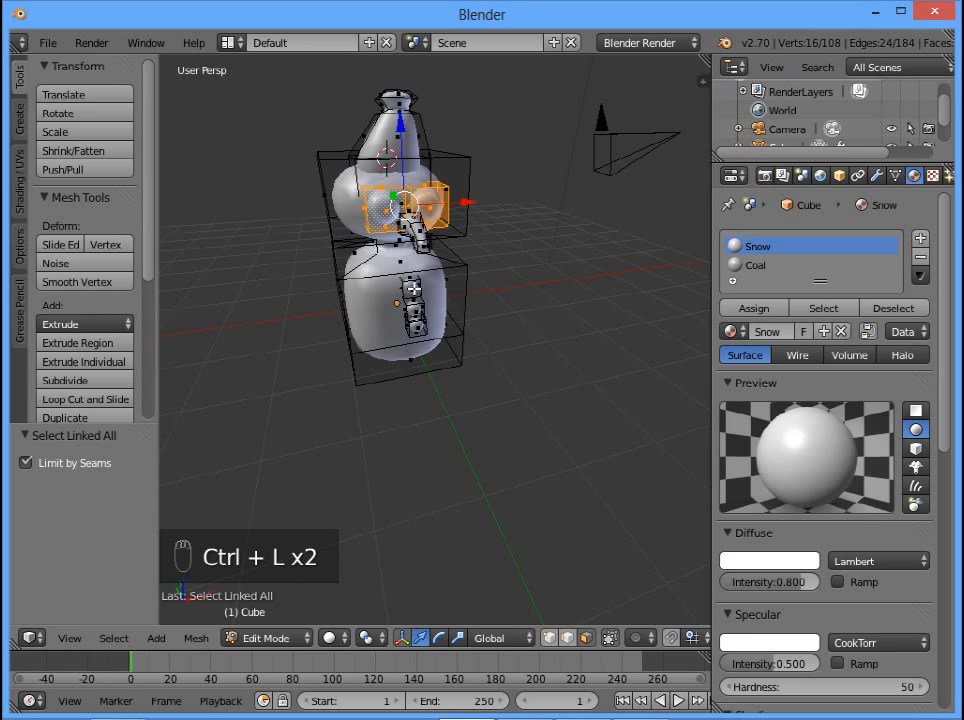
Stop limiting selection to visible geometry so the faces of the body's buttons can be picked
right_click(414, 288, "shift")
middle_click_drag(510, 315, 383, 319)
right_click(383, 319, "shift")
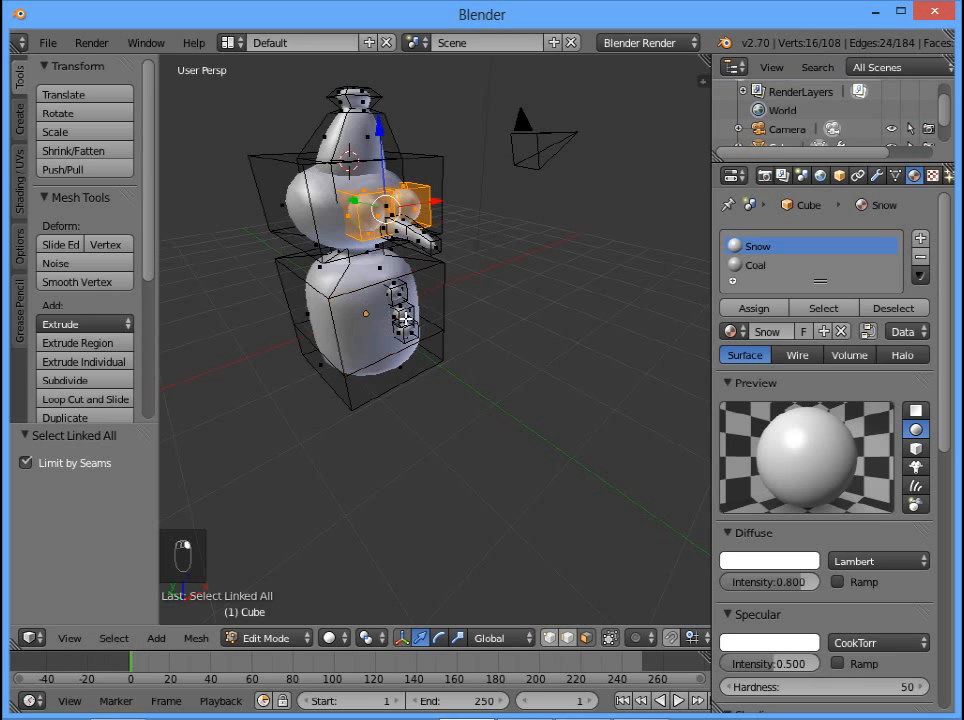
middle_click_drag(443, 288, 443, 359)
scroll(408, 291, "up", 10)
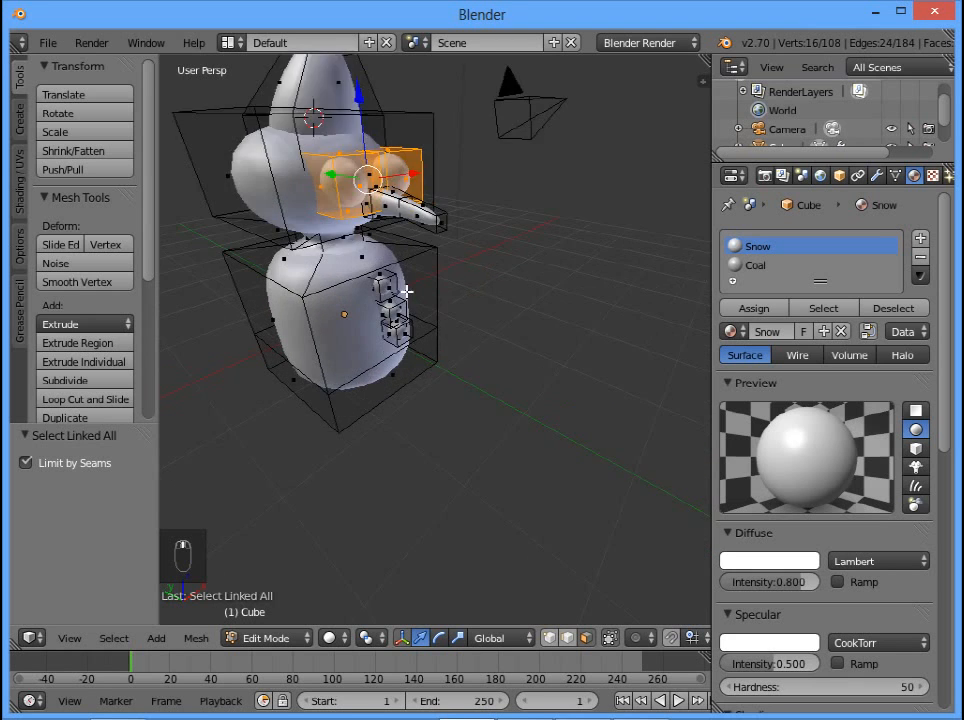
right_click(354, 246, "shift")
right_click(354, 247, "shift")
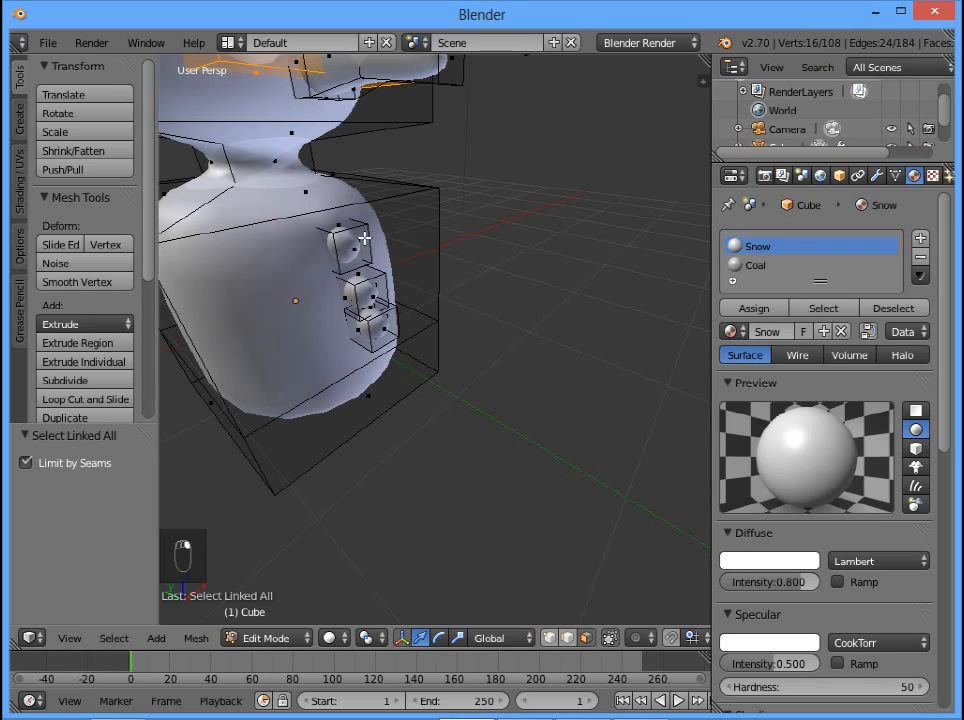
left_click(610, 638)
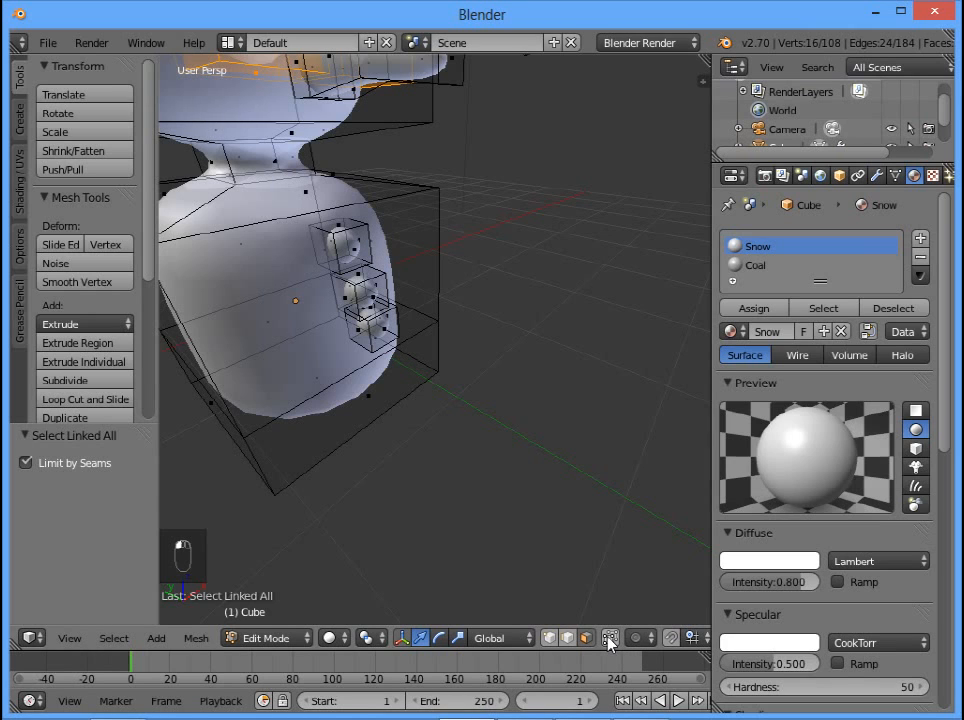
left_click(608, 637)
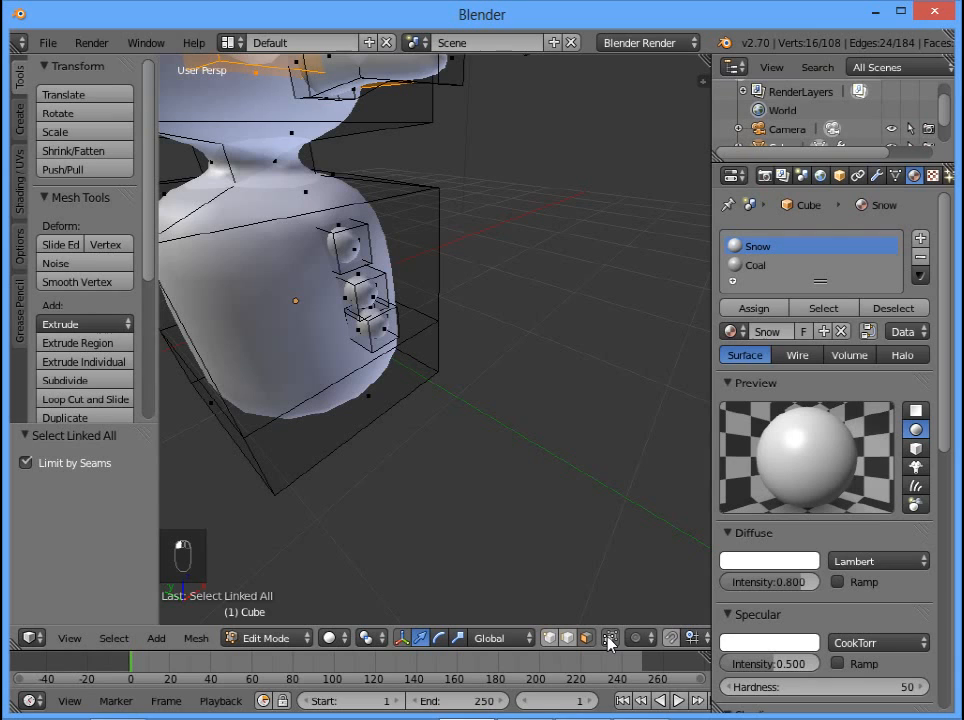
left_click(610, 638)
Add all linked geometry of the three body buttons to the eye selection
right_click(354, 242, "shift")
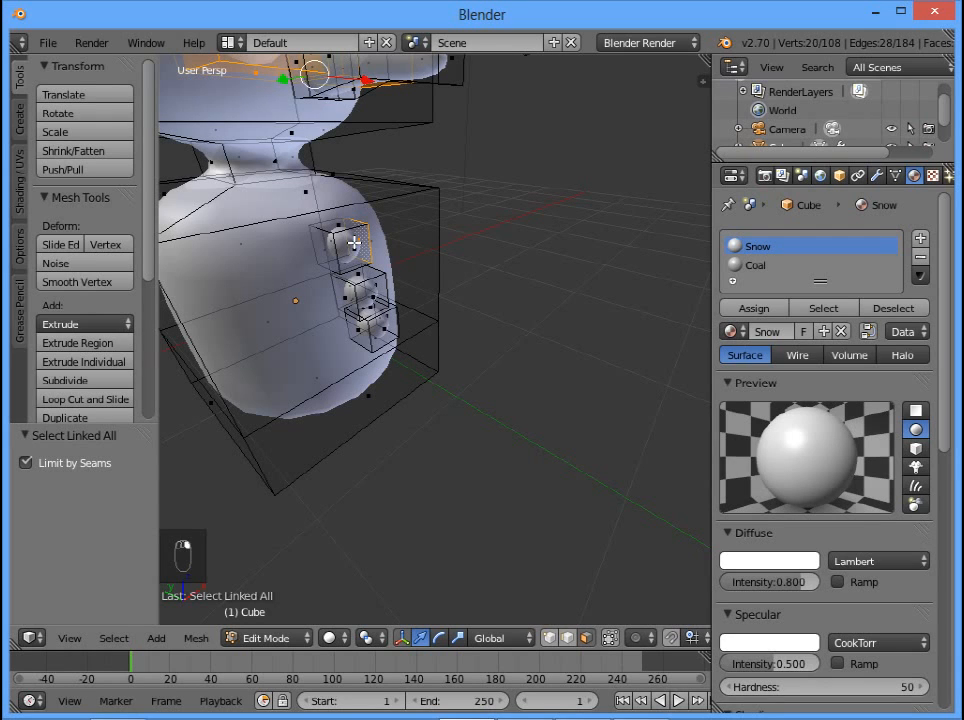
right_click(356, 243, "shift")
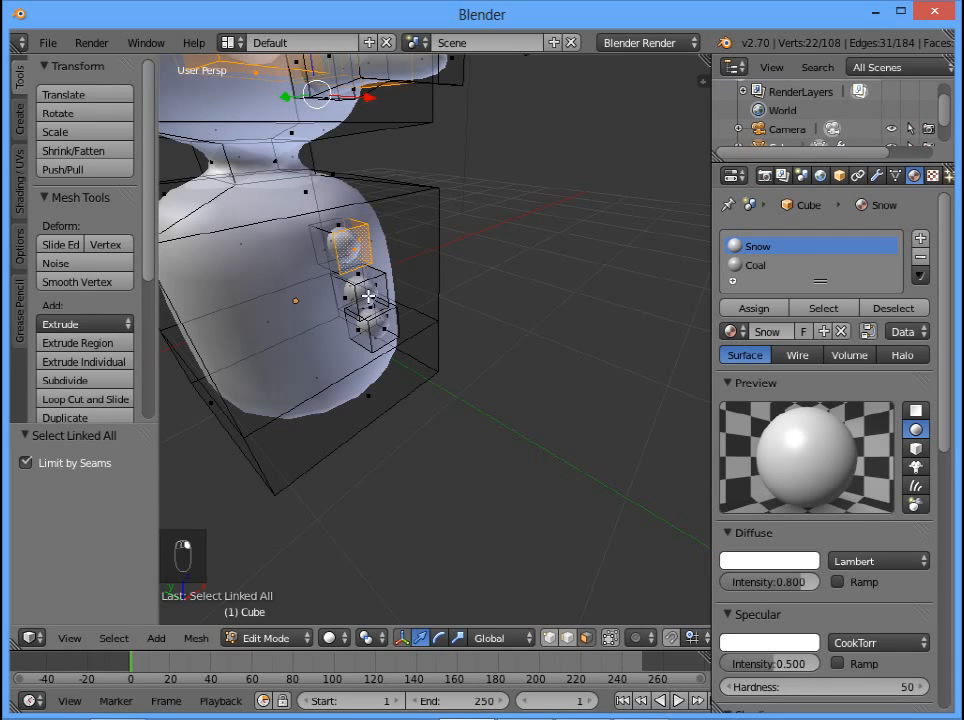
key("ctrl+l")
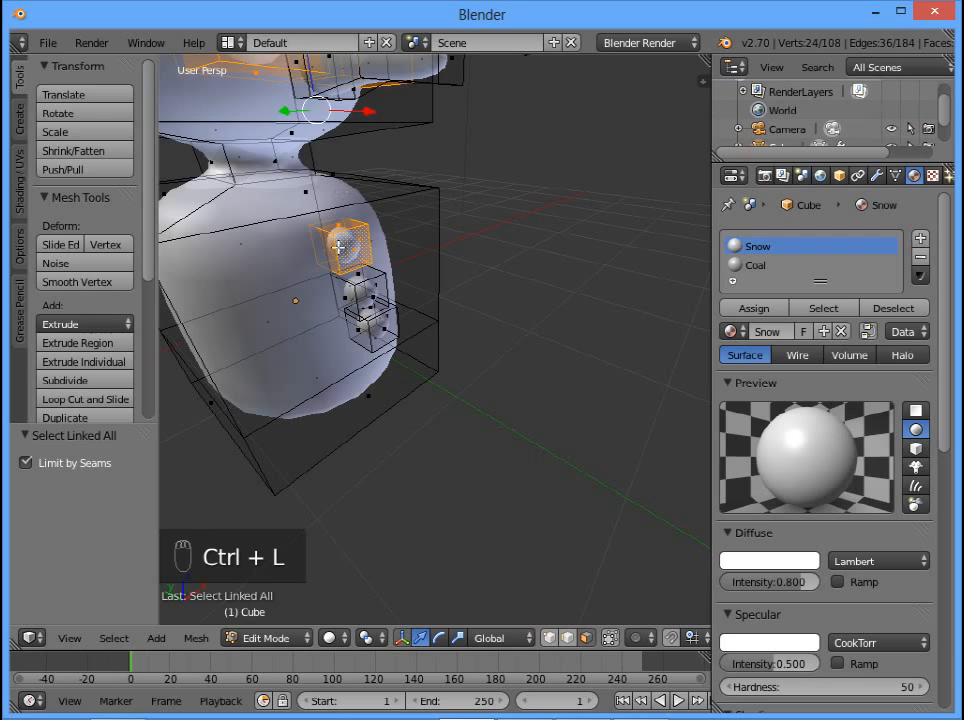
right_click(374, 299, "shift")
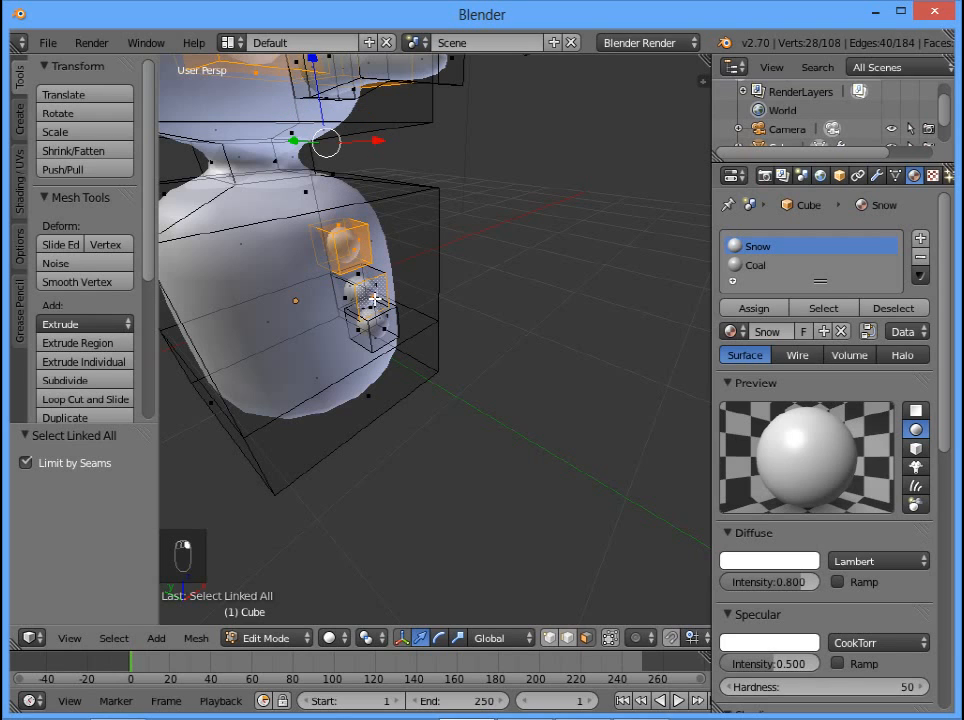
key("ctrl+l")
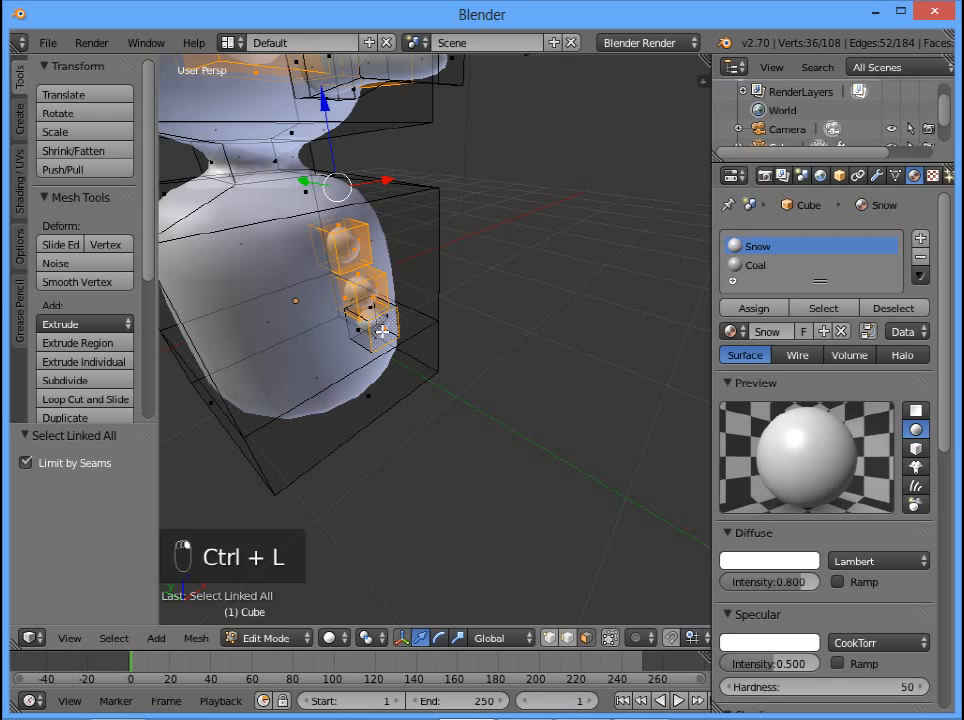
key("ctrl+l")
Set the Coal material's diffuse color to black and assign it to the selected eyes and buttons
middle_click_drag(405, 308, 421, 289)
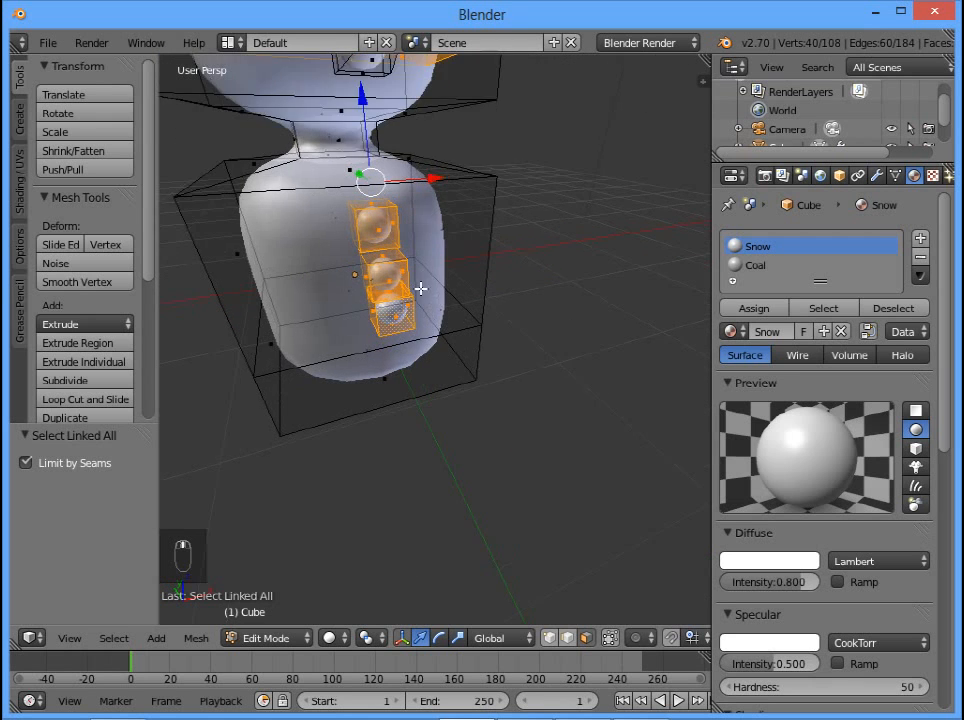
scroll(435, 315, "up", 1)
scroll(500, 410, "down", 4)
scroll(508, 419, "down", 1)
left_click(760, 266)
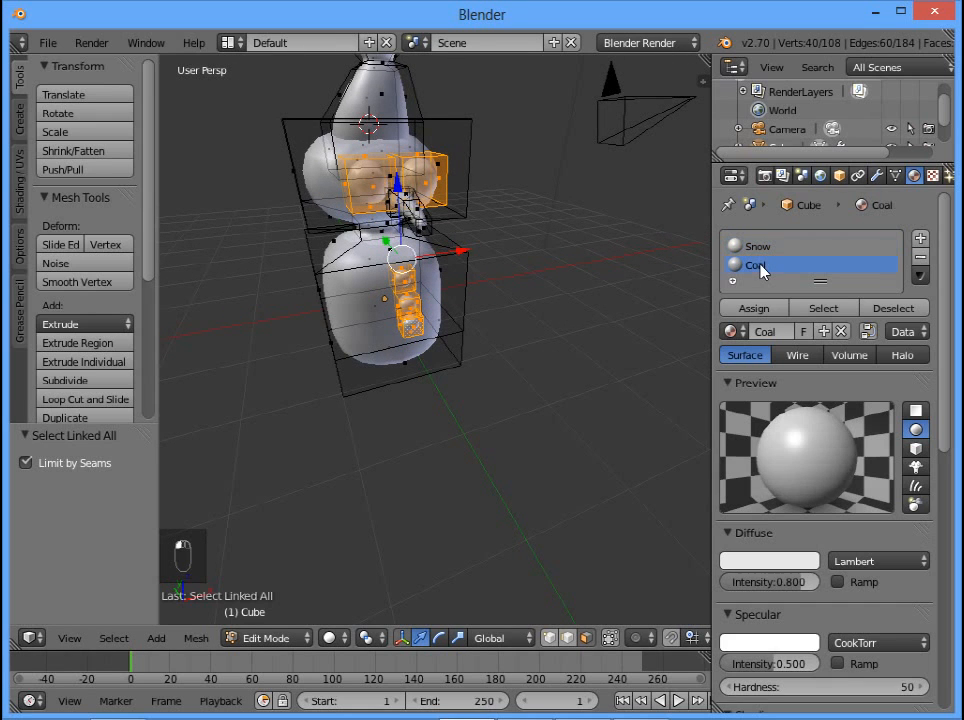
left_click(769, 563)
left_click_drag(800, 438, 810, 560)
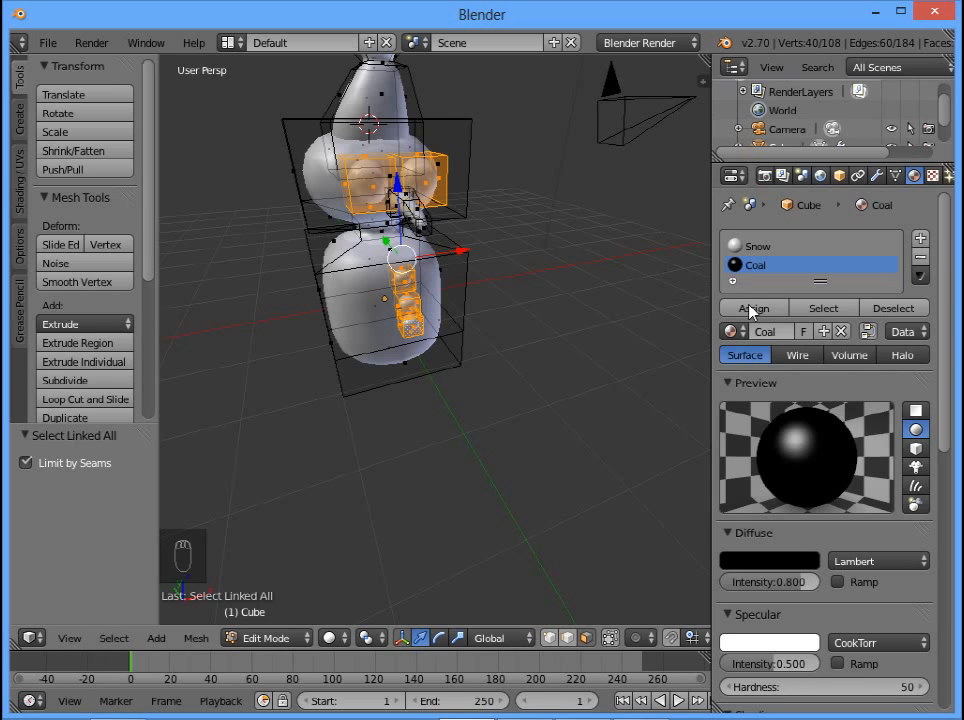
left_click(755, 309)
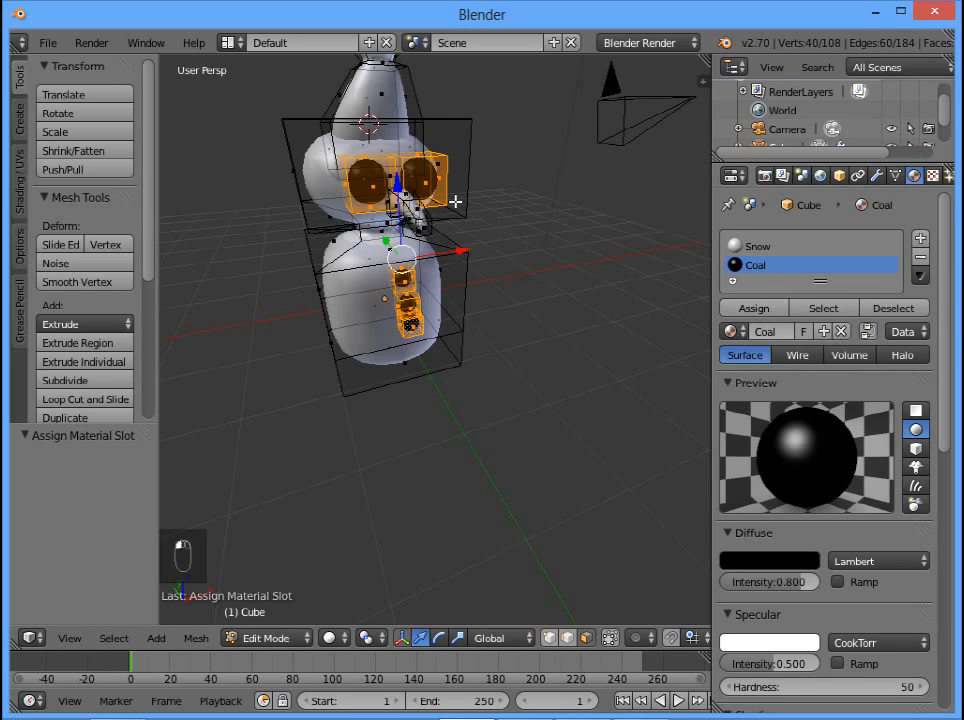
Select only the complete linked geometry of the nose
mouse_move(441, 254)
middle_mouse_down()
mouse_move(301, 280)
mouse_move(275, 308)
mouse_move(287, 323)
mouse_move(423, 246)
middle_mouse_up()
right_click(423, 246)
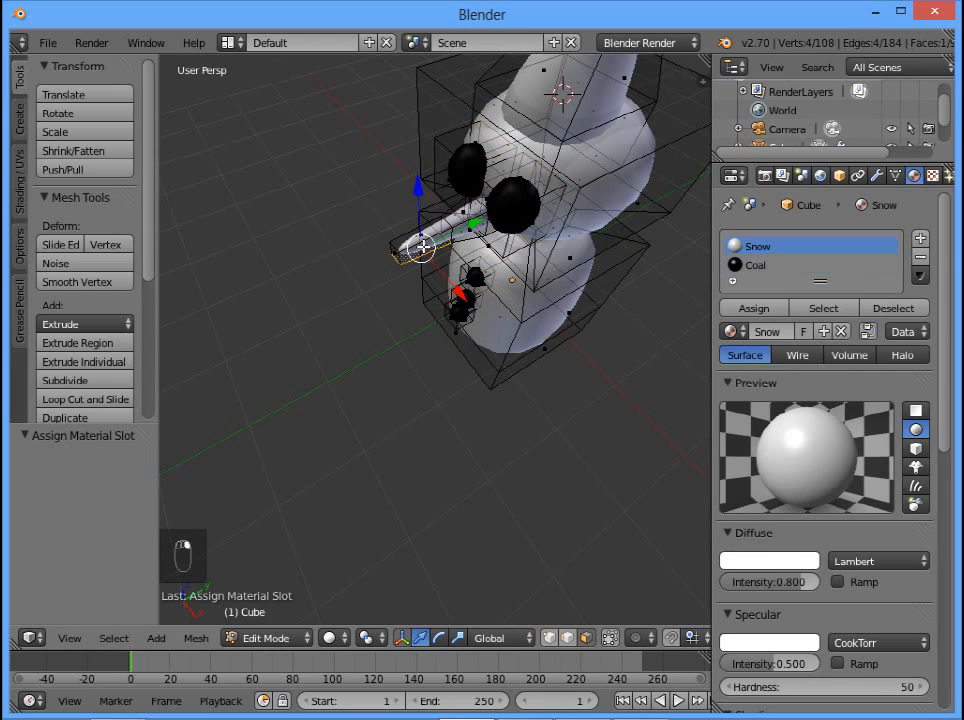
key("ctrl+l")
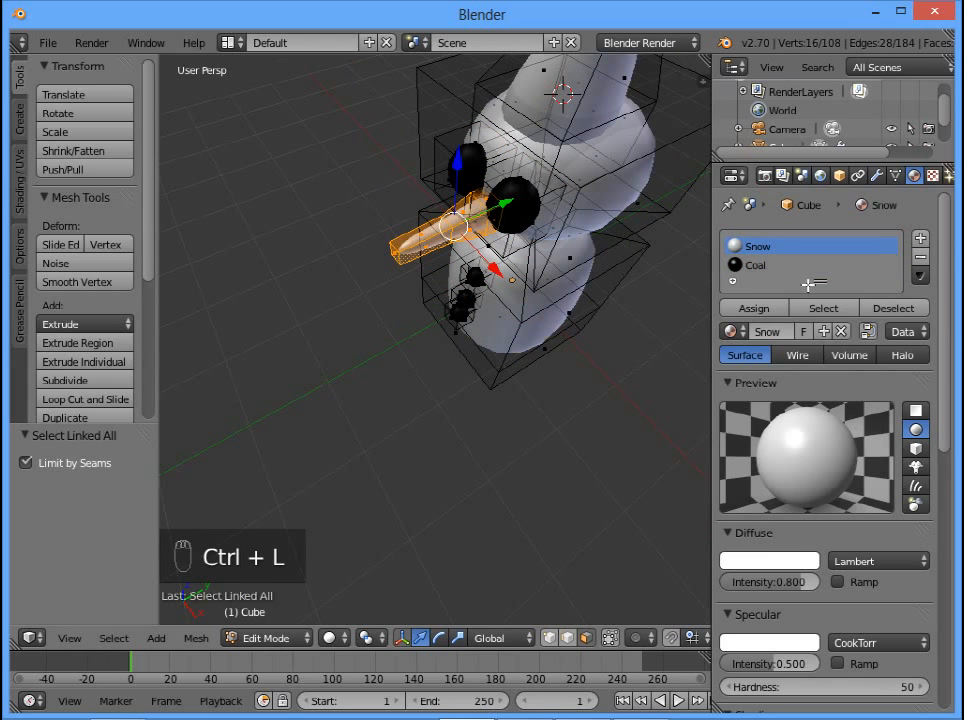
Add a third material slot with a new material named Carrot
left_click(920, 241)
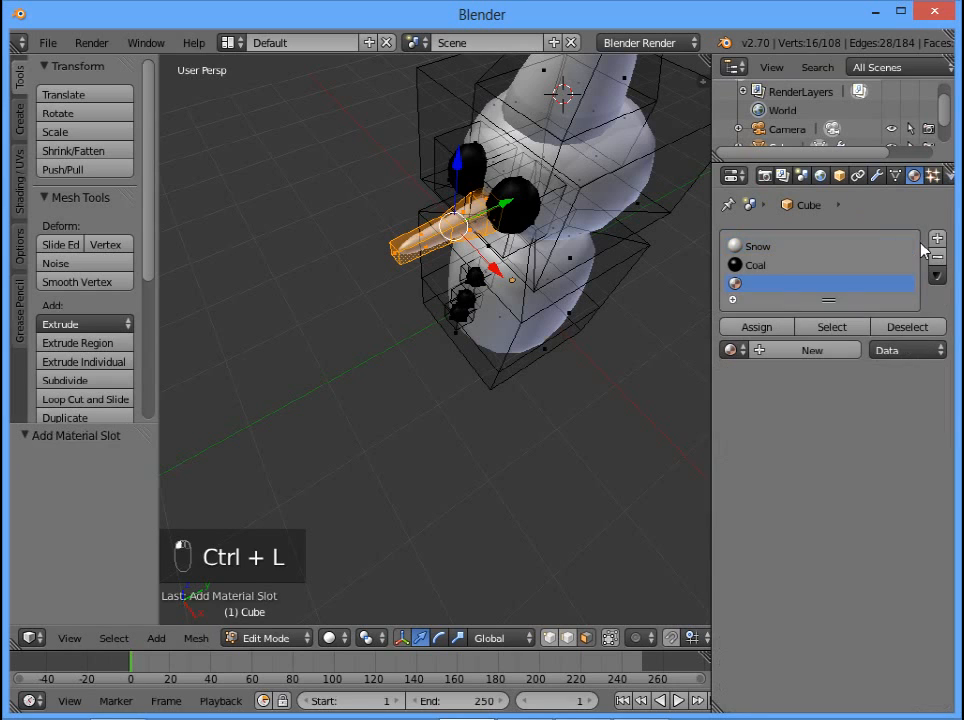
left_click(796, 356)
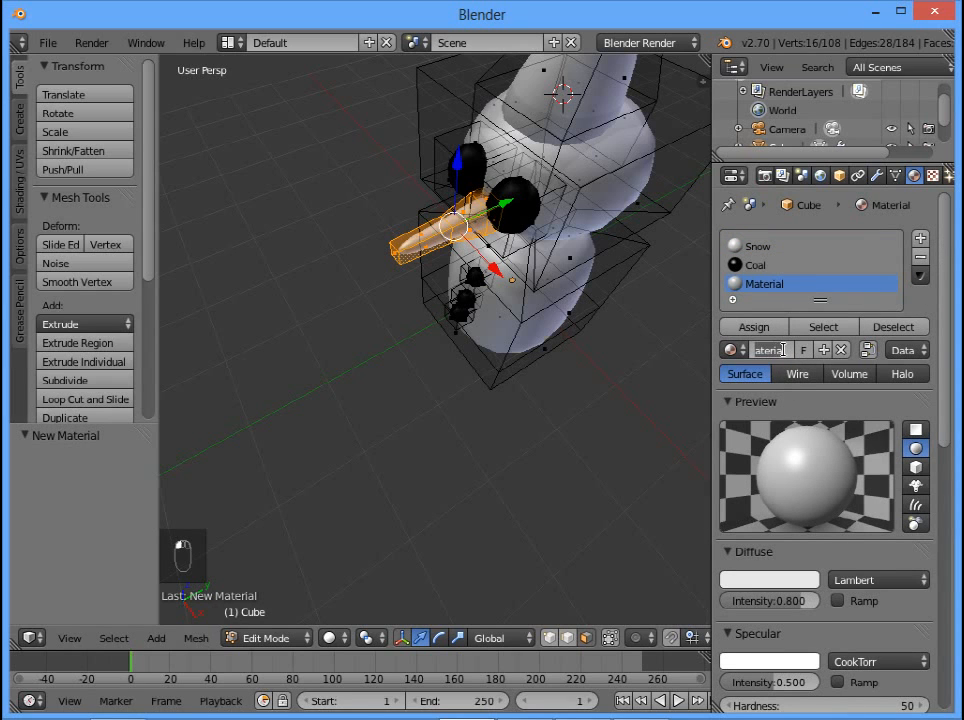
type("Ca")
type("ro")
key("BackSpace")
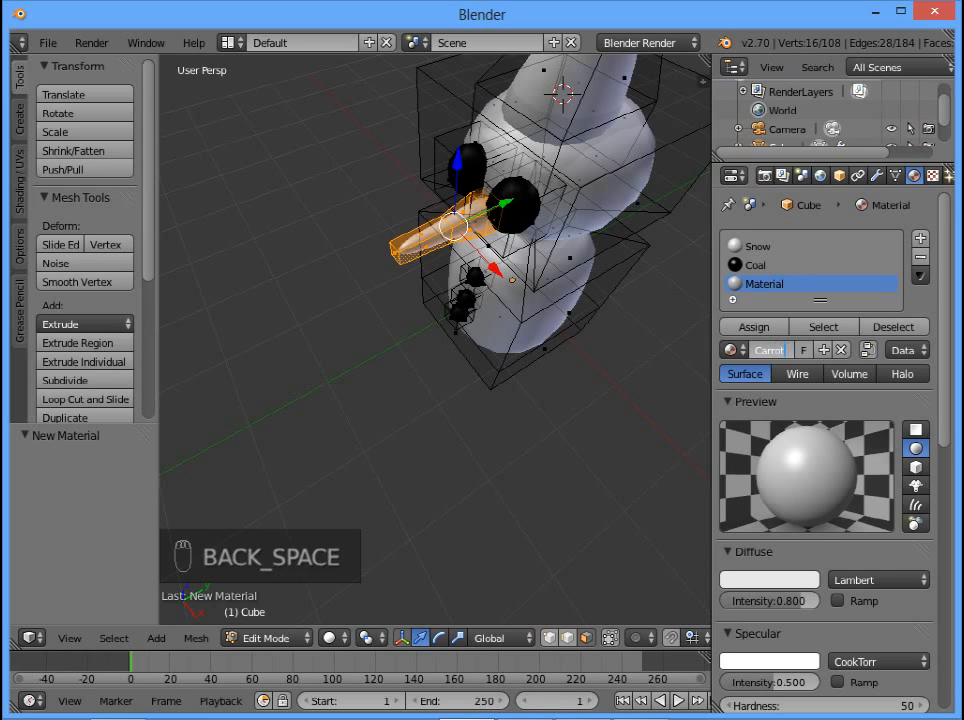
type("rot")
key("Return")
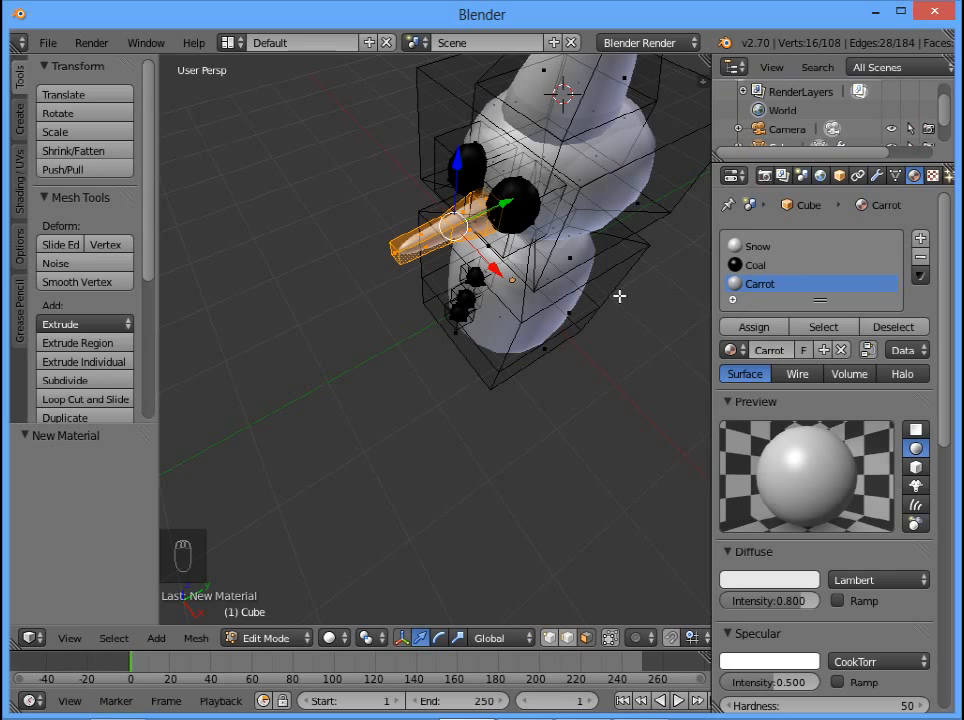
Set the Carrot material's diffuse color to yellowish orange and assign it to the selected nose
left_click(766, 580)
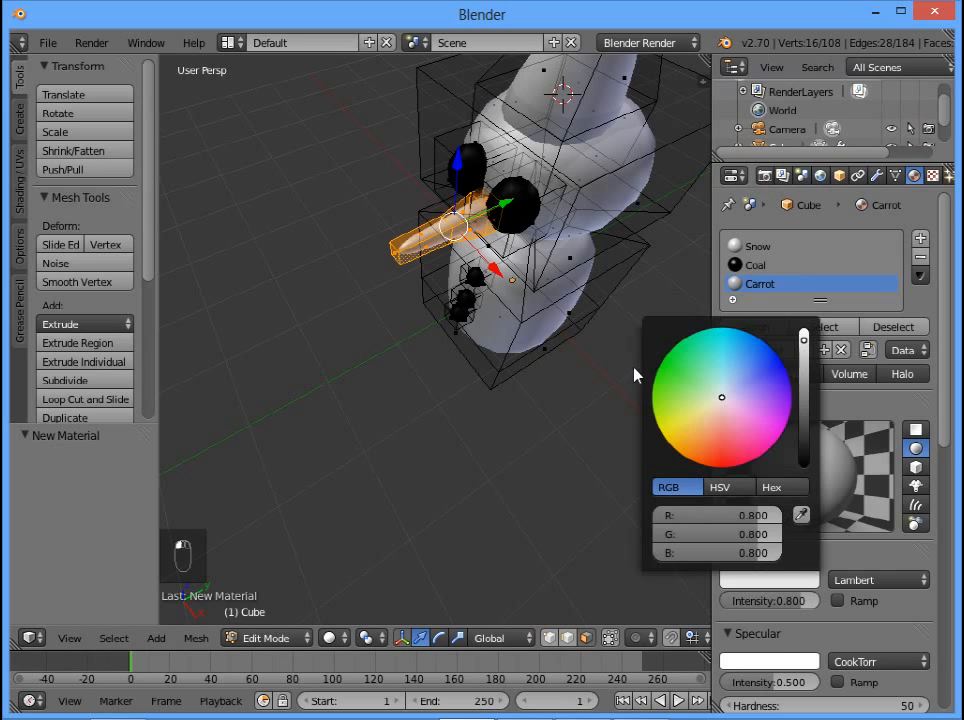
left_click(700, 418)
left_click(682, 458)
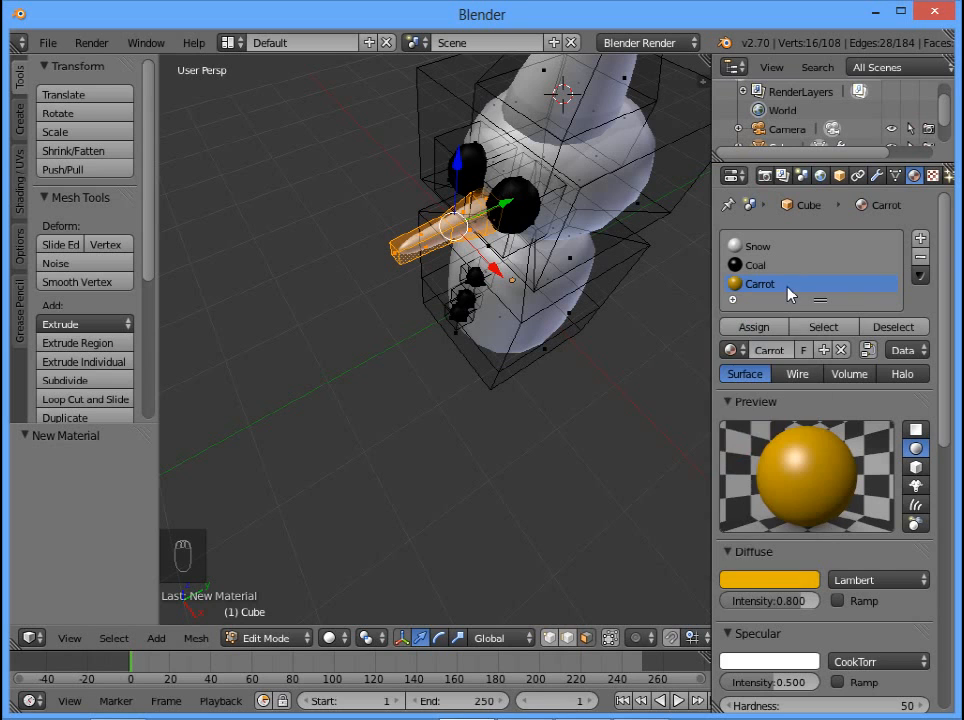
left_click(756, 327)
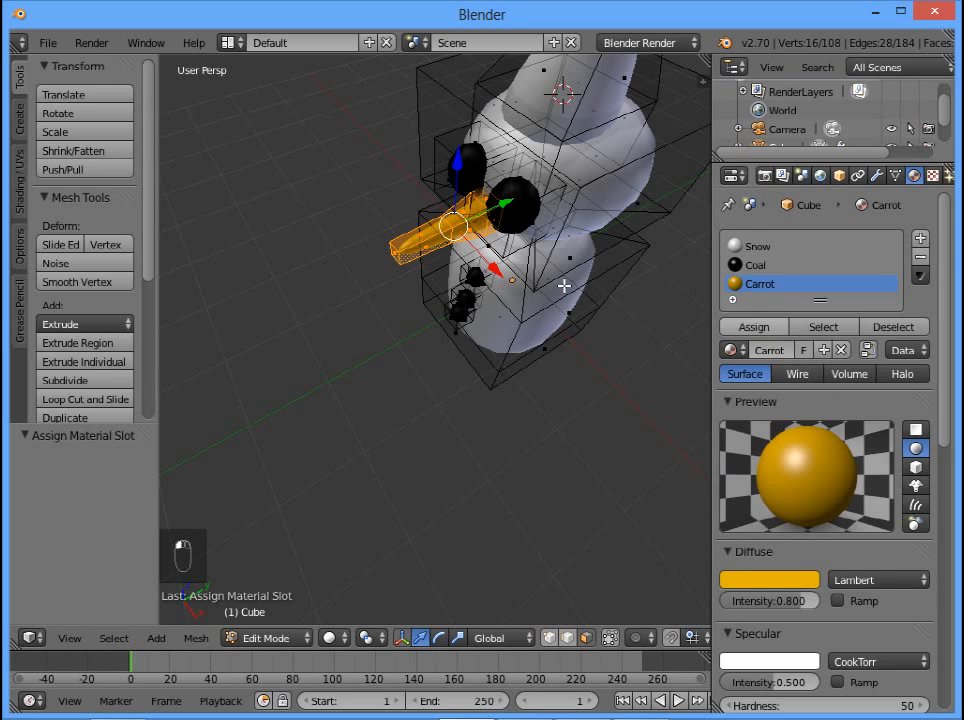
middle_click_drag(564, 270, 496, 212)
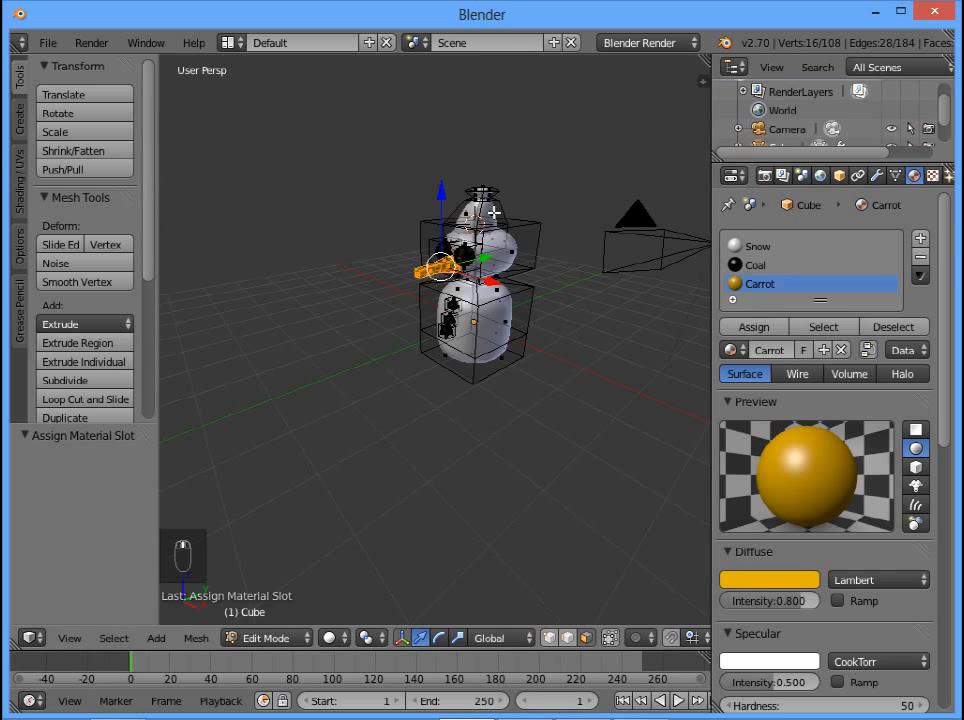
Select only the complete linked geometry of the hat
right_click(494, 212)
key("ctrl+l")
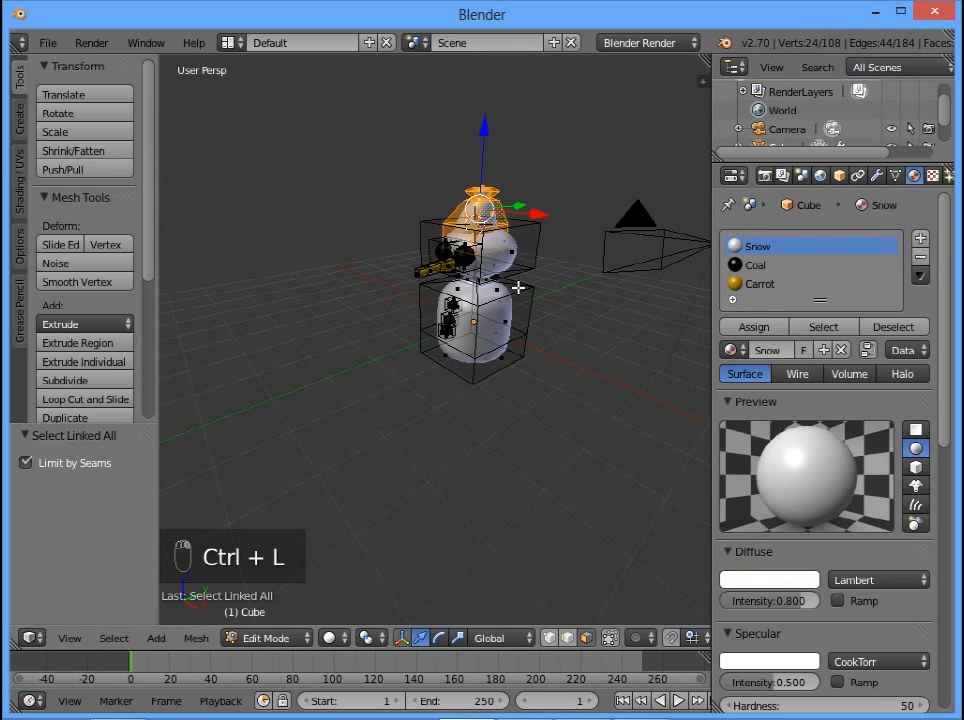
scroll(516, 286, "down", 4)
scroll(498, 273, "up", 7)
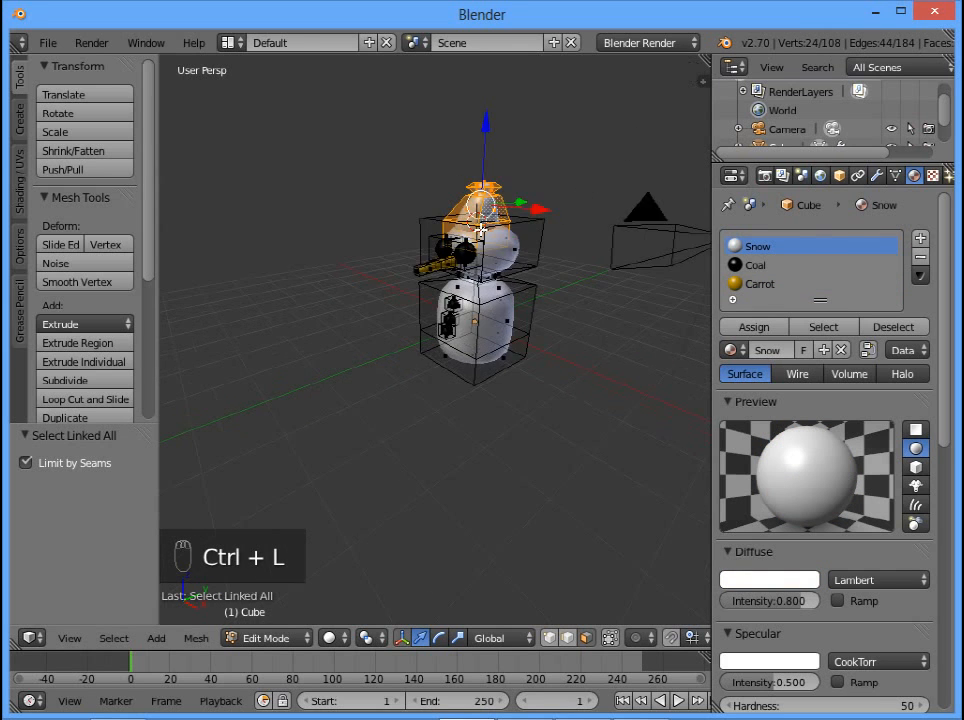
scroll(478, 184, "up", 3)
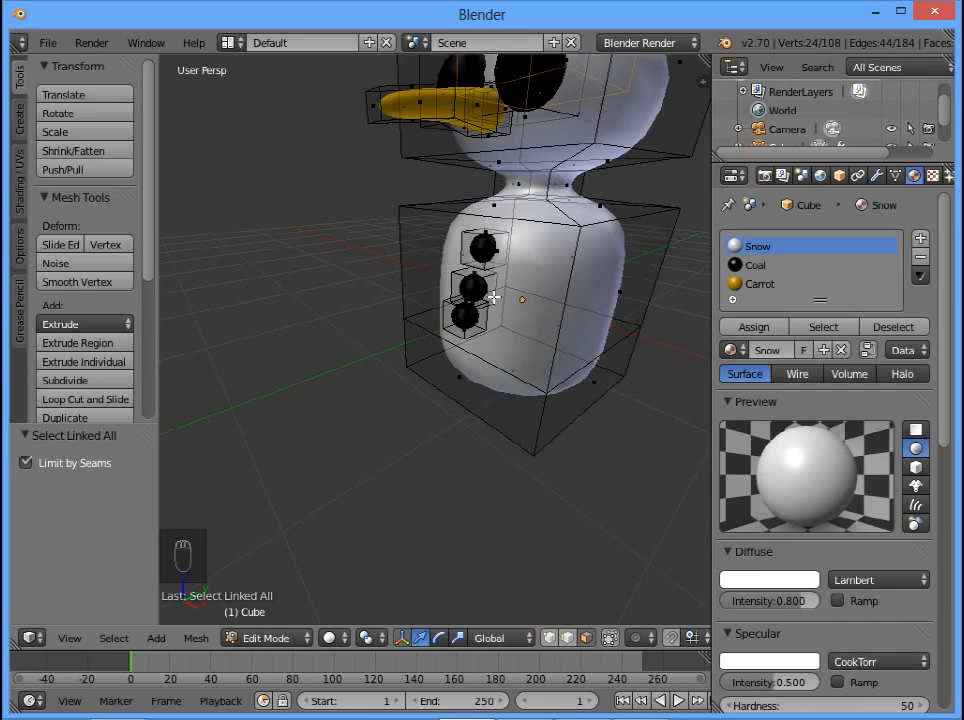
scroll(471, 409, "down", 5)
middle_click_drag(469, 473, 670, 320)
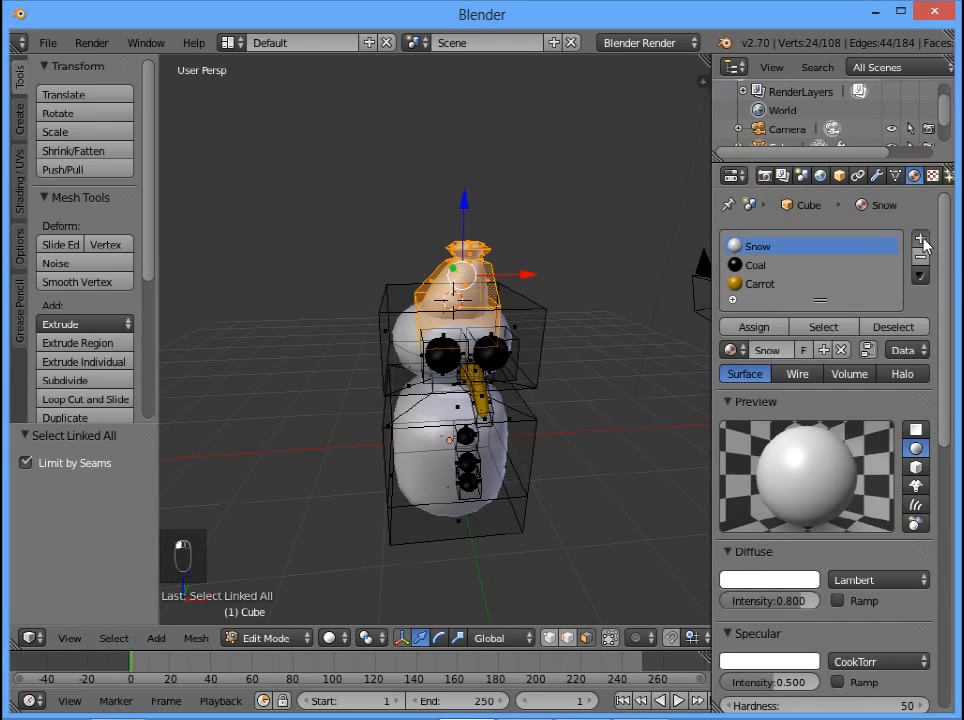
Add a fourth material slot with a new material named Hat and set its diffuse color to red
left_click(920, 240)
left_click(768, 369)
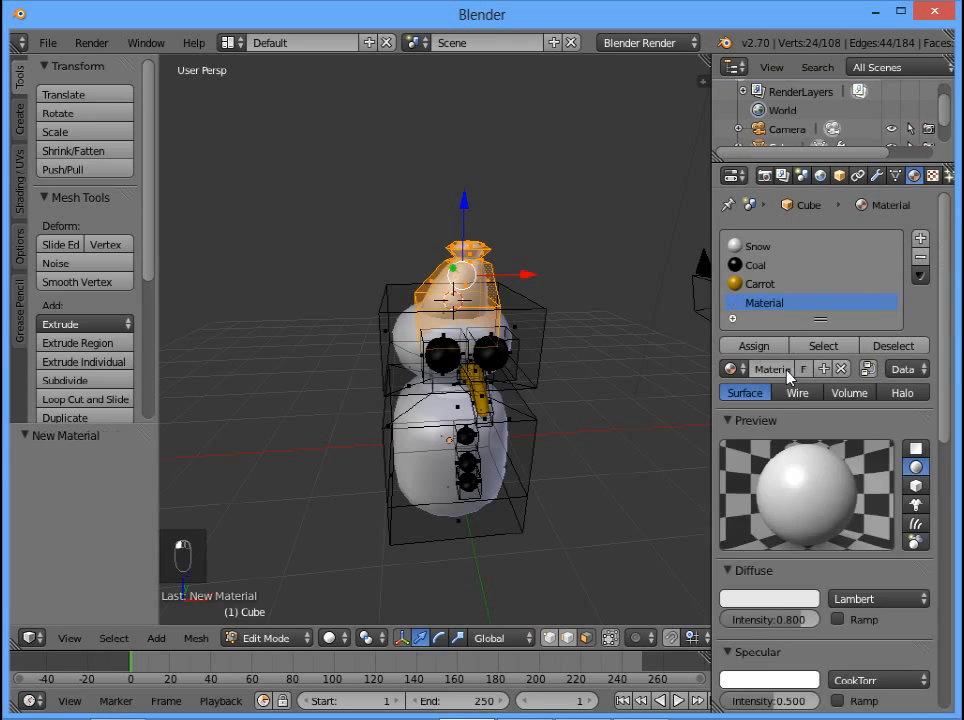
left_click(779, 600)
left_click(726, 461)
left_click(729, 489)
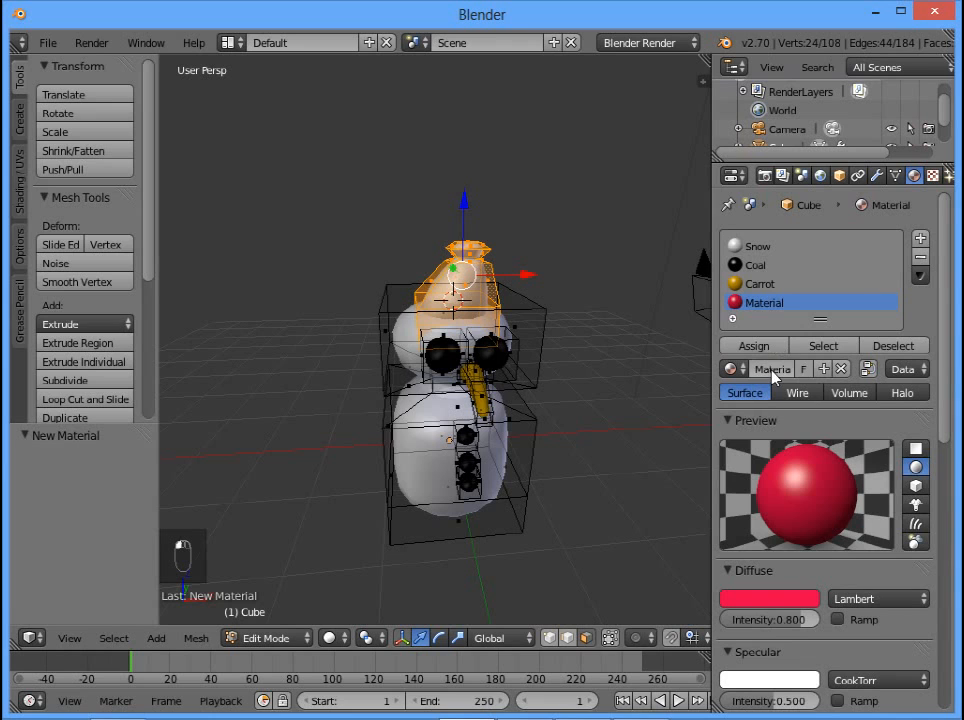
type("Hat")
key("Return")
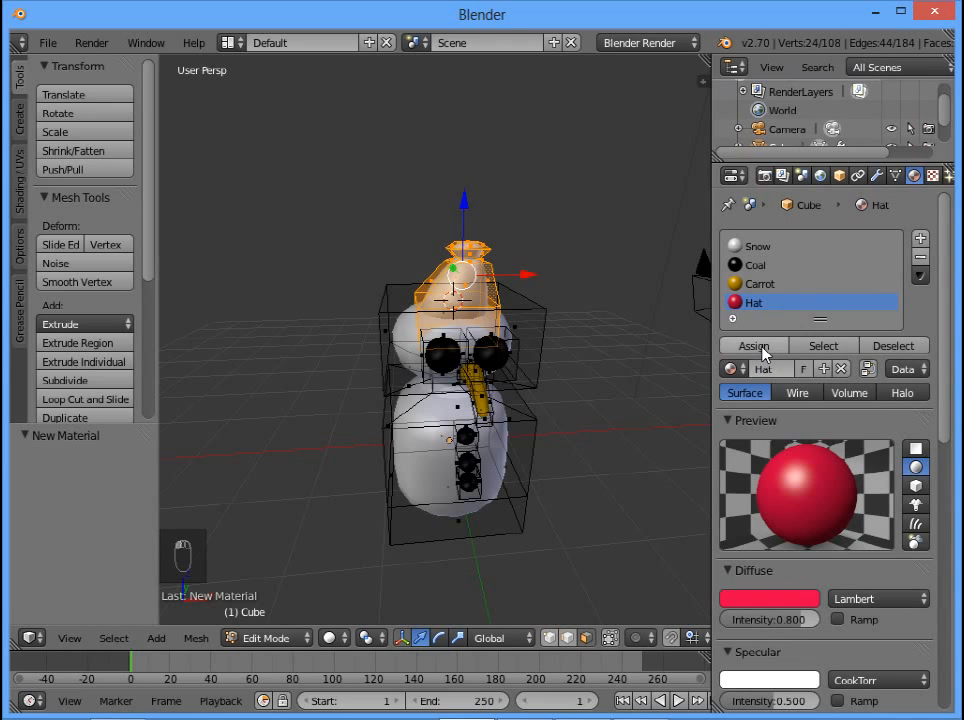
Assign the Hat material to the selected hat geometry and check the snowman in Object Mode
left_click(760, 347)
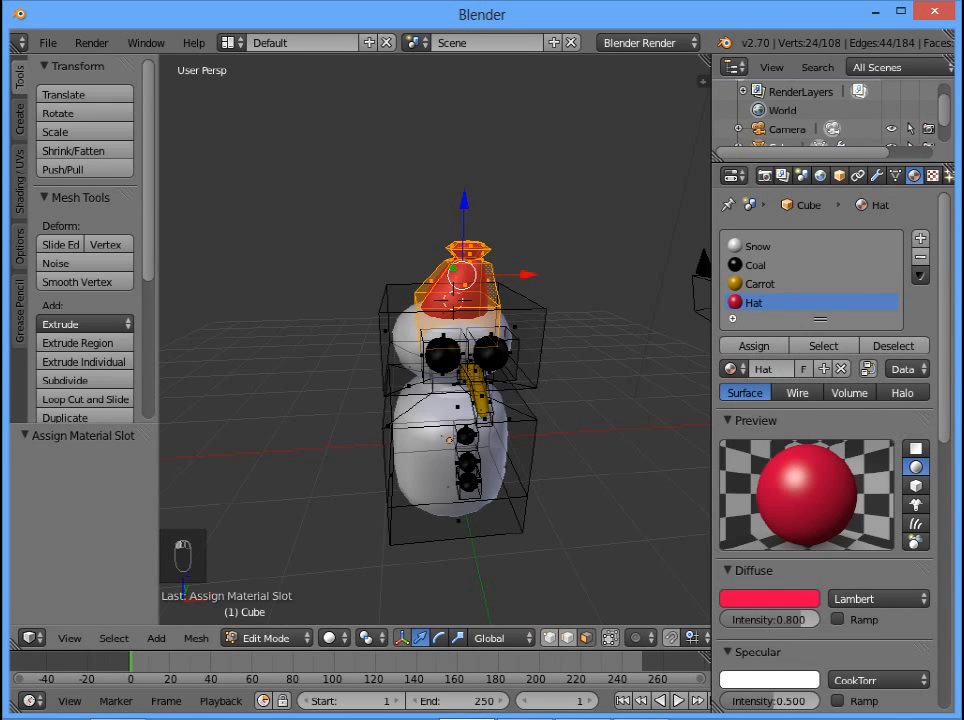
key("Tab")
middle_click_drag(516, 389, 517, 283)
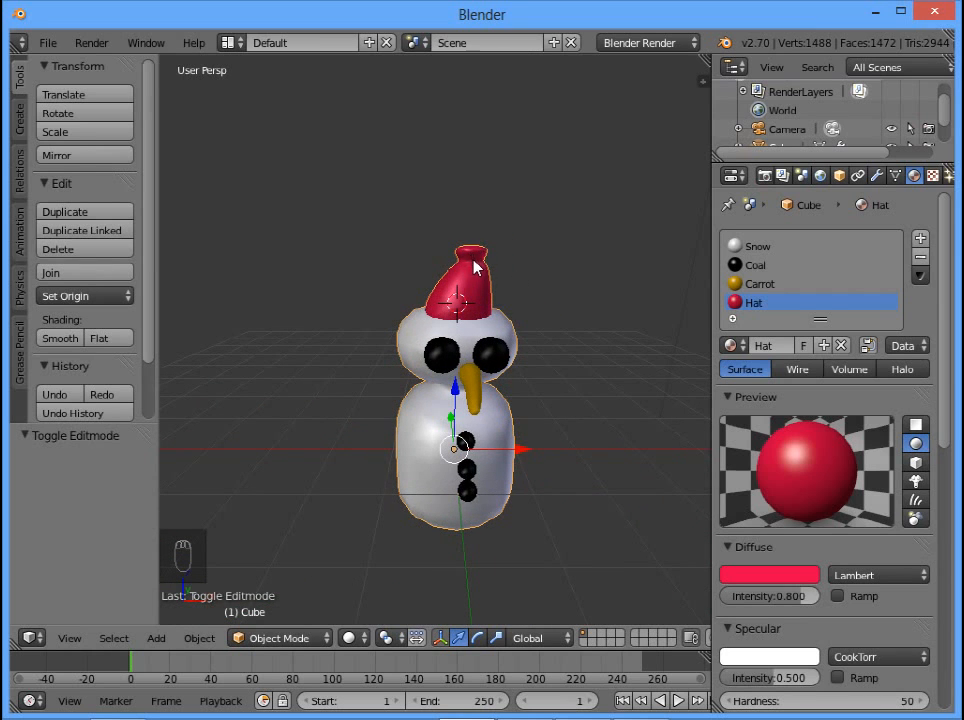
Return to Edit Mode at the snowman's hat and clear the current selection
key("Tab")
middle_click_drag(470, 254, 416, 216, "ctrl")
scroll(416, 216, "up", 1)
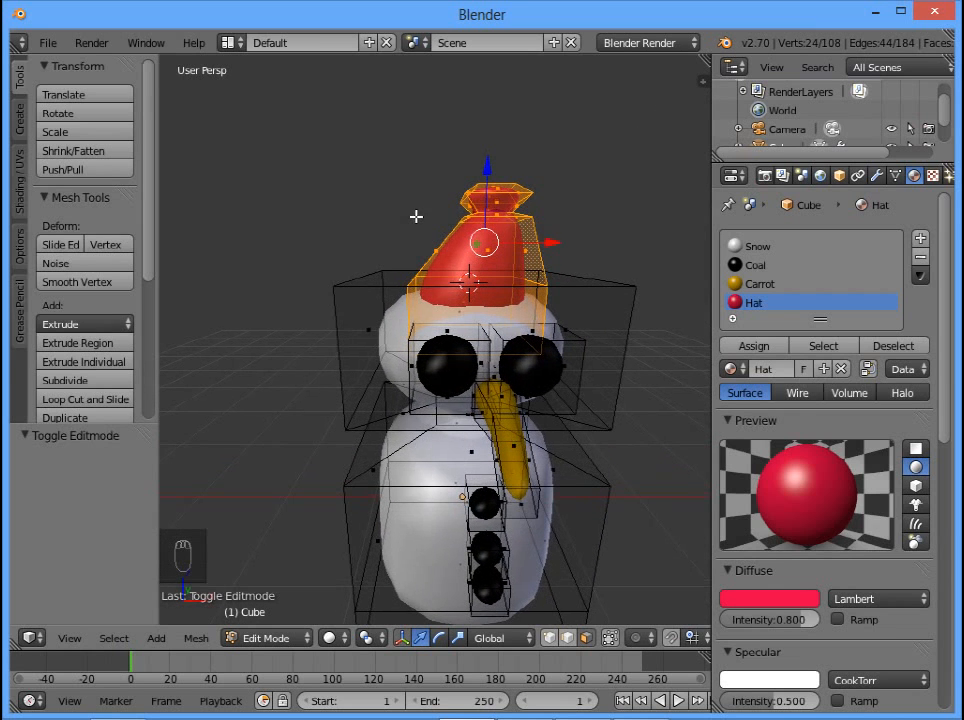
key("a")
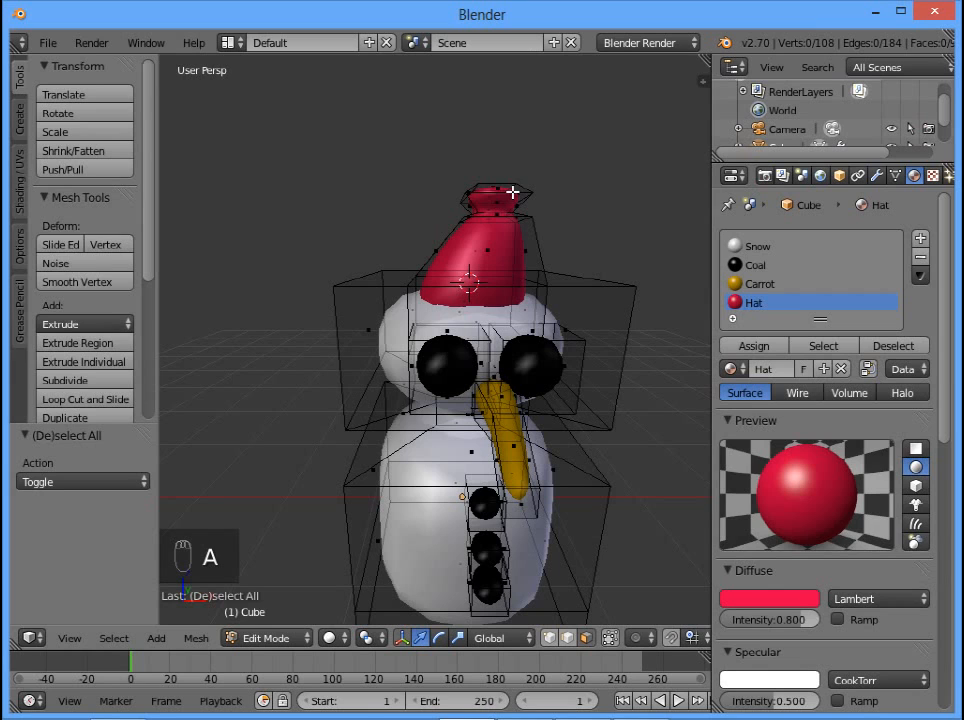
key("b")
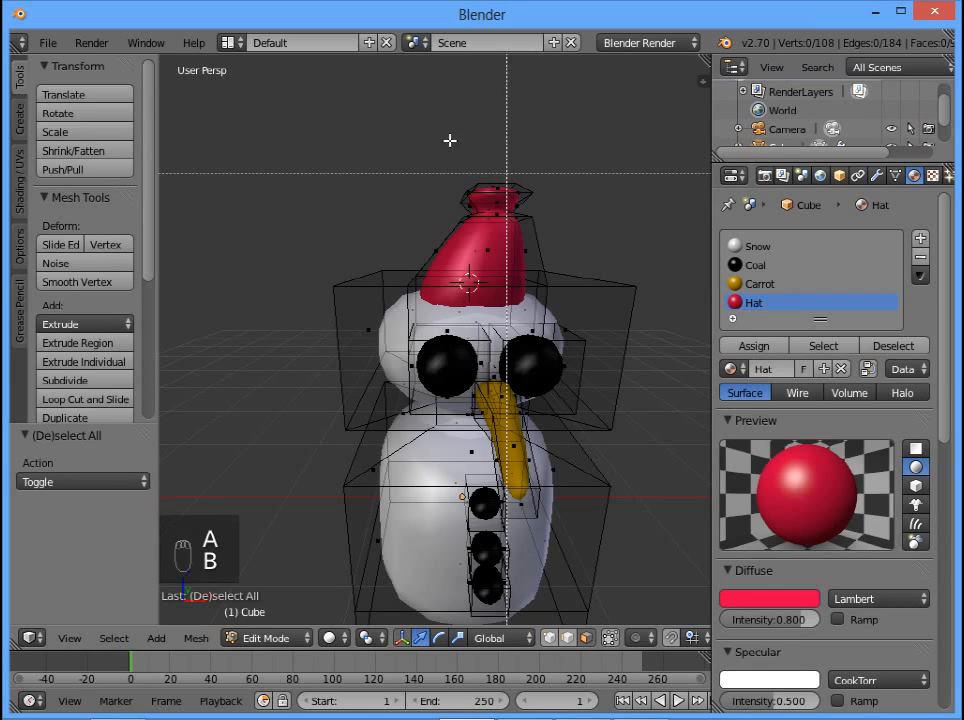
left_click_drag(432, 135, 567, 210)
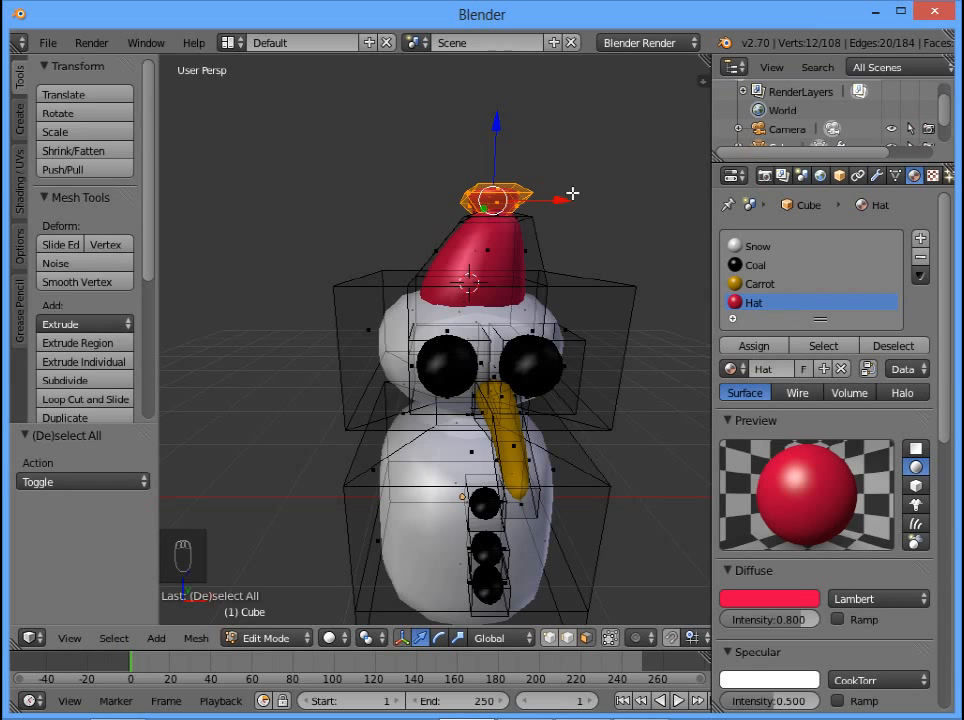
middle_click_drag(510, 284, 426, 318)
middle_click_drag(389, 317, 583, 342)
left_click(610, 640)
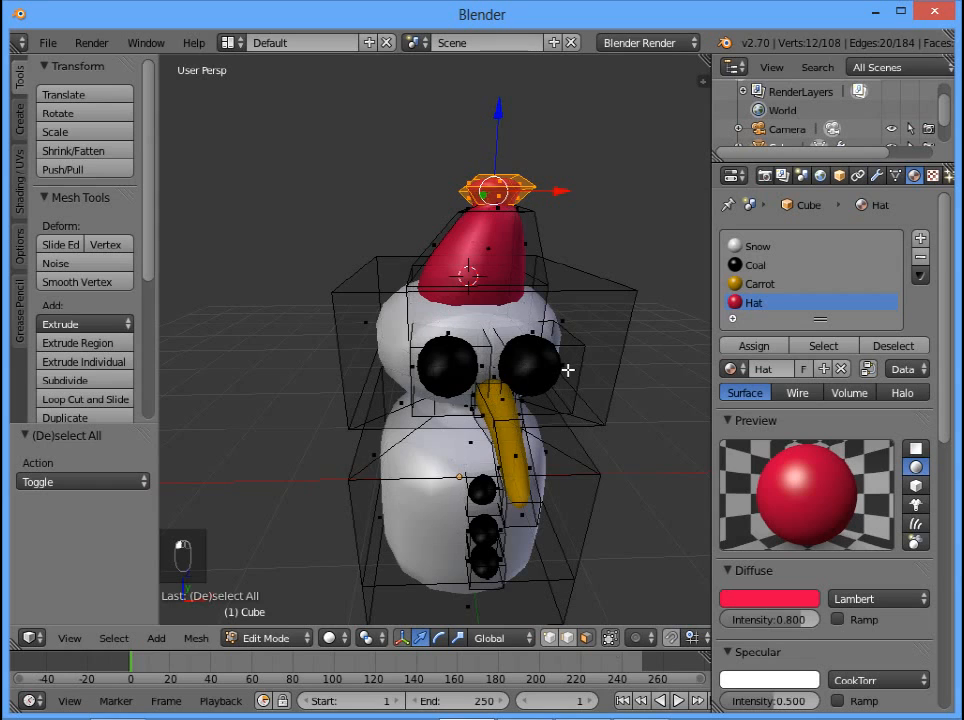
key("a")
key("b")
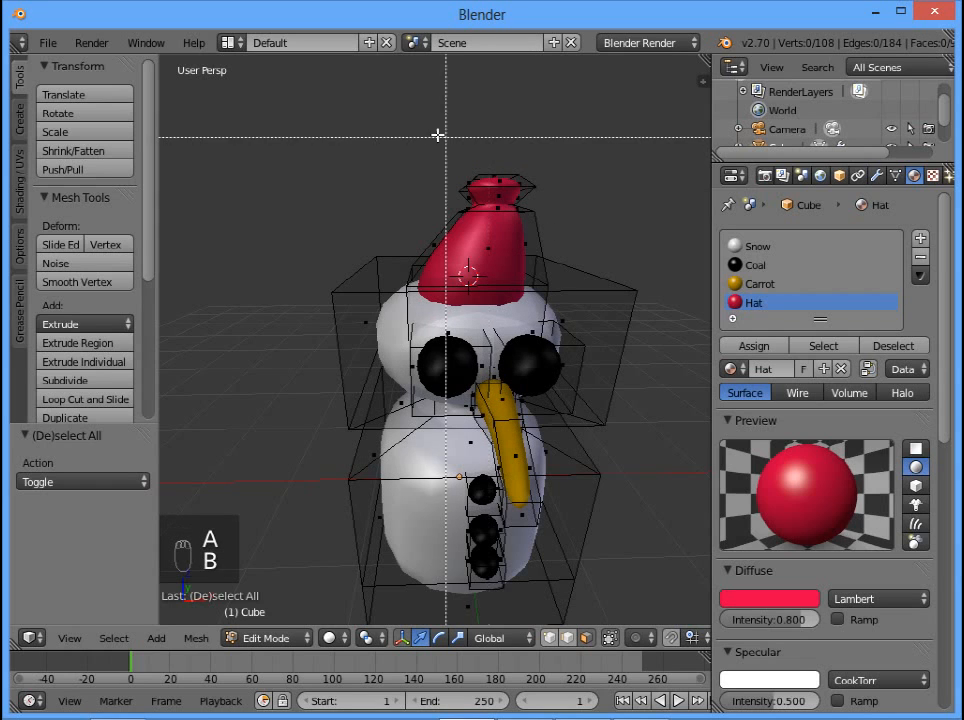
mouse_move(556, 214)
left_mouse_down()
mouse_move(551, 200)
mouse_move(561, 199)
left_mouse_up()
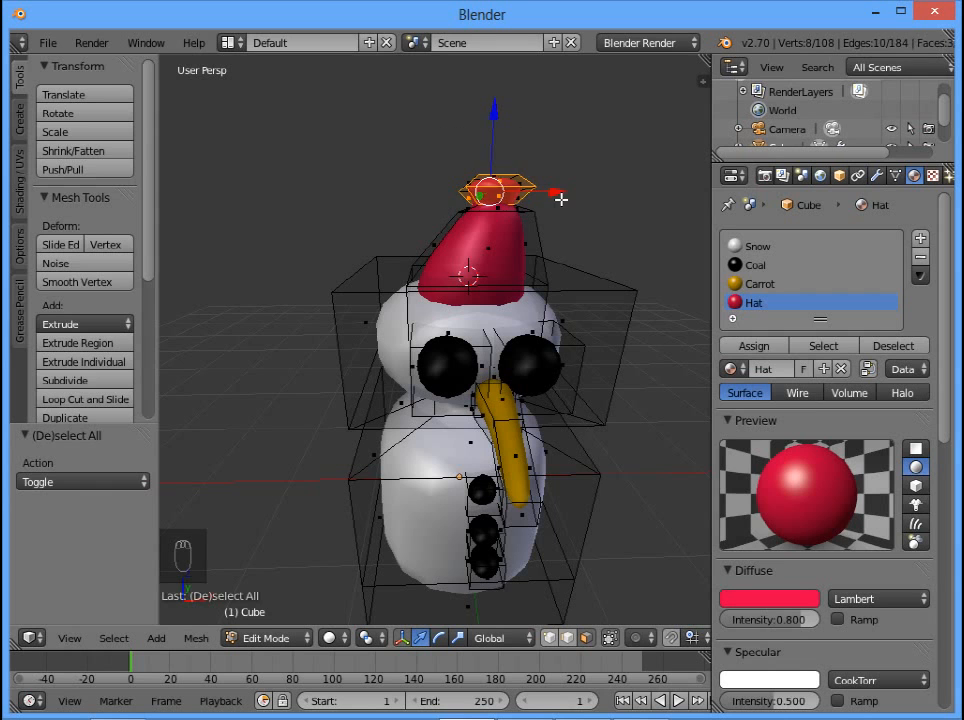
mouse_move(575, 208)
middle_mouse_down()
mouse_move(369, 319)
mouse_move(555, 278)
mouse_move(574, 243)
mouse_move(559, 210)
middle_mouse_up()
key("a")
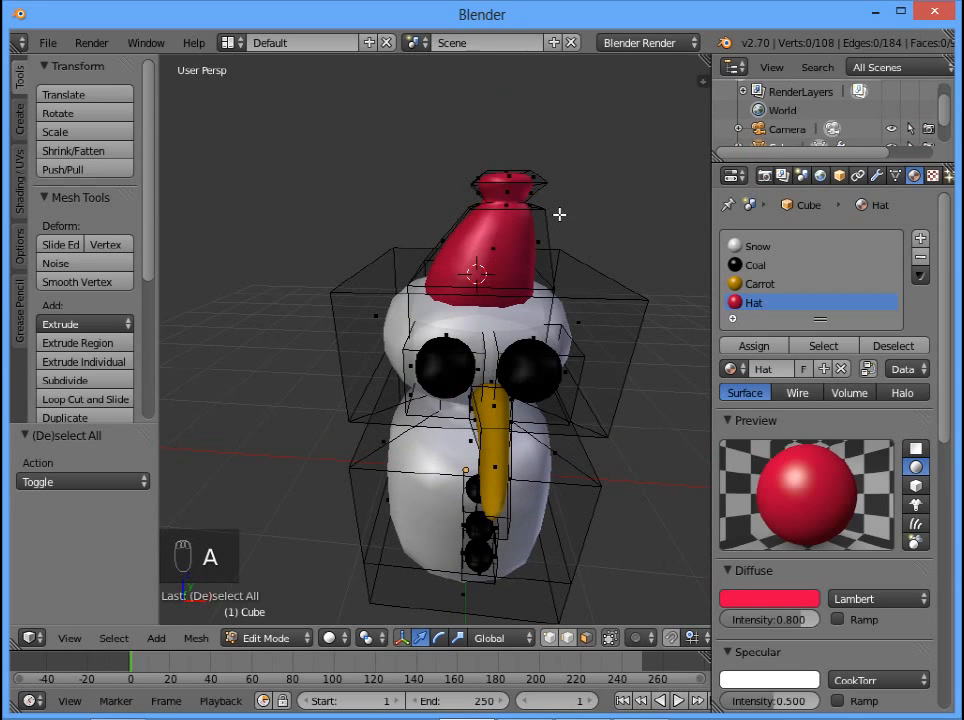
Turn off limiting selection to visible geometry and box-select only the faces of the hat's tip, excluding the extra face below it
left_click(609, 637)
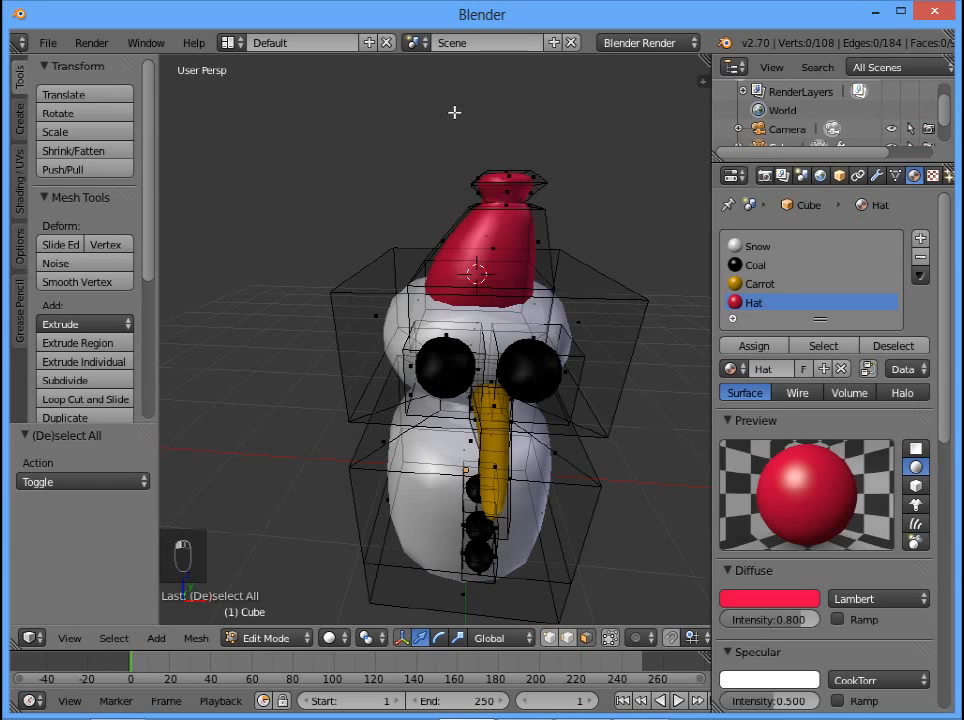
key("b")
left_click_drag(452, 116, 600, 196)
middle_click_drag(412, 205, 294, 256)
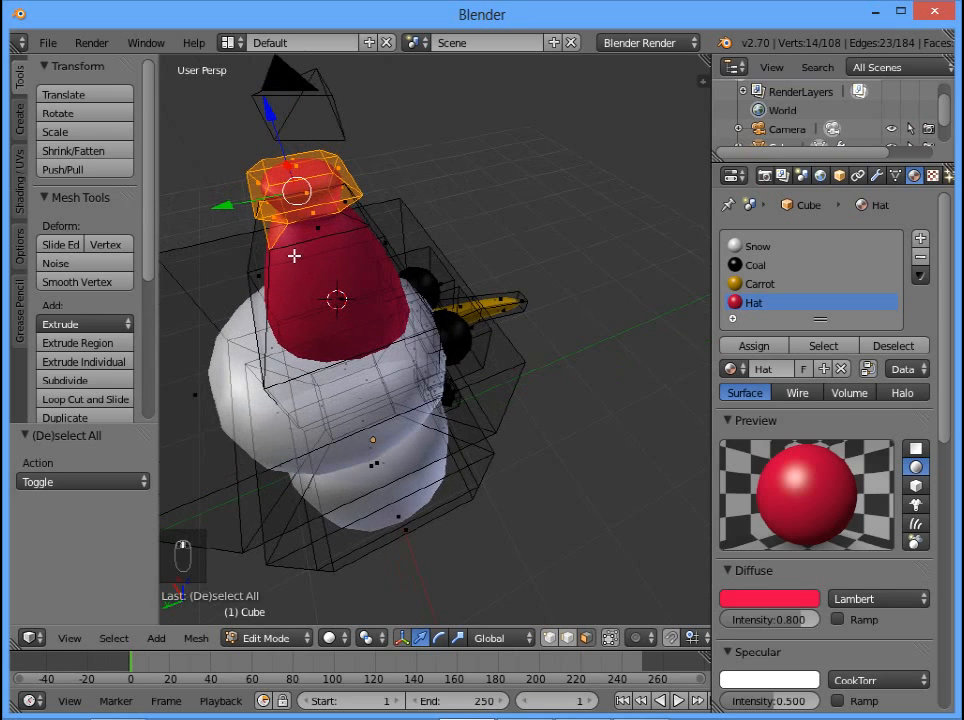
right_click(272, 219, "shift")
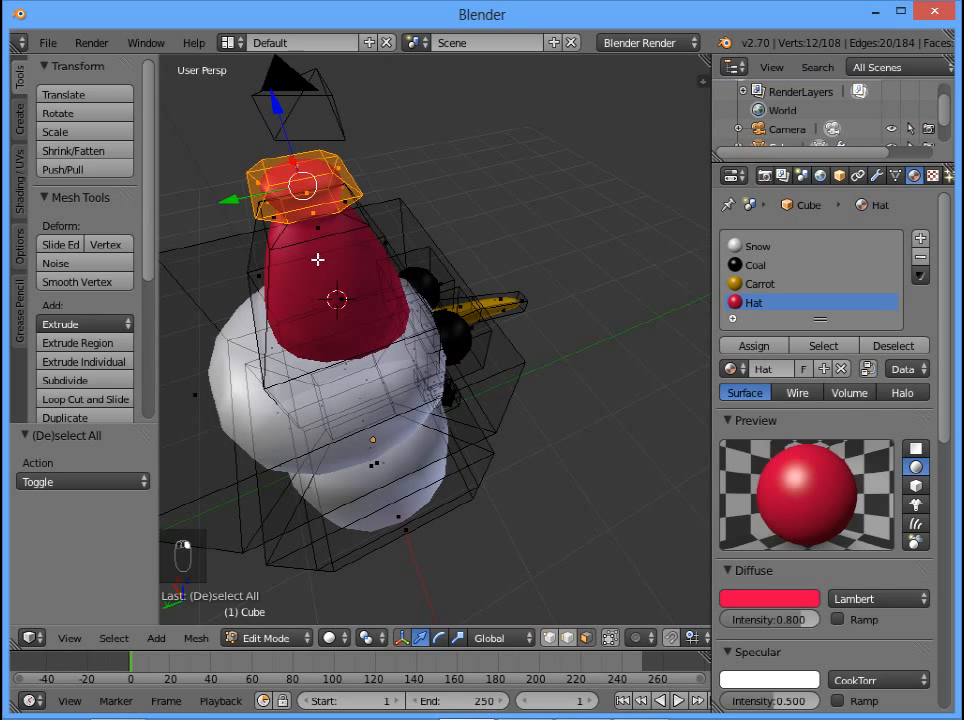
middle_click_drag(444, 209, 475, 330)
mouse_move(371, 292)
middle_mouse_down()
mouse_move(344, 273)
mouse_move(362, 277)
middle_mouse_up()
Assign the Snow material to the selected hat tip and check the snowman in Object Mode
left_click(762, 246)
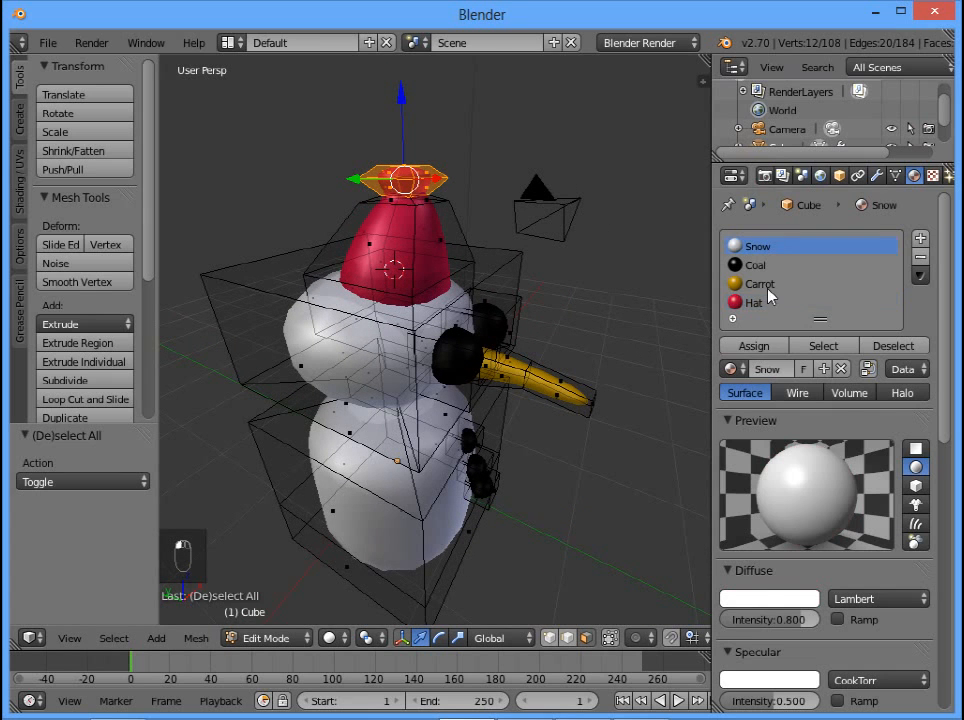
left_click(754, 346)
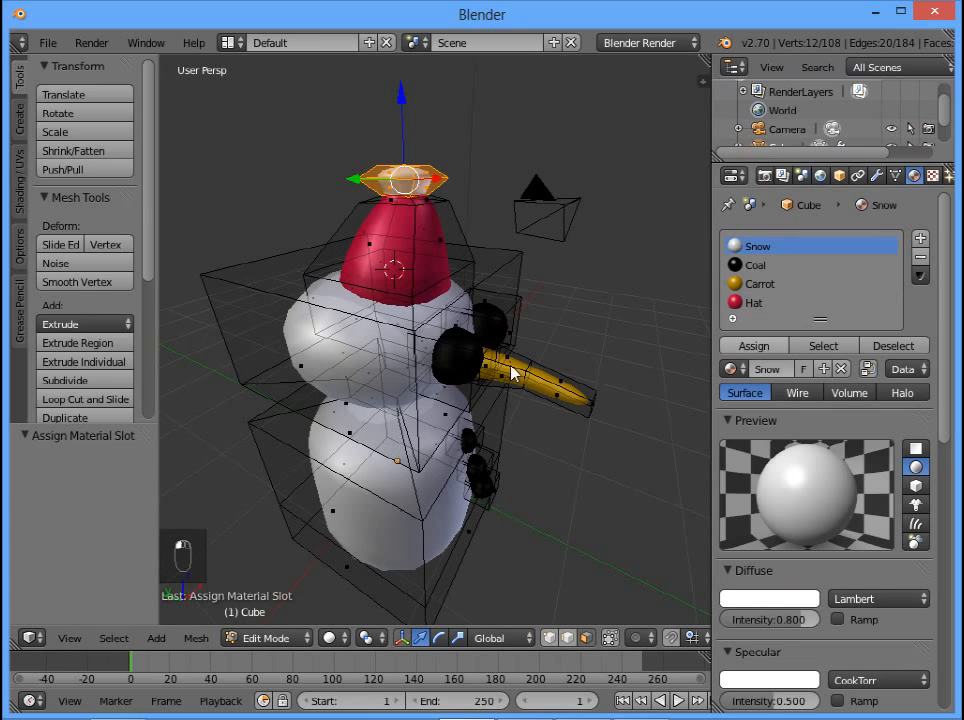
key("Tab")
middle_click_drag(549, 443, 490, 447)
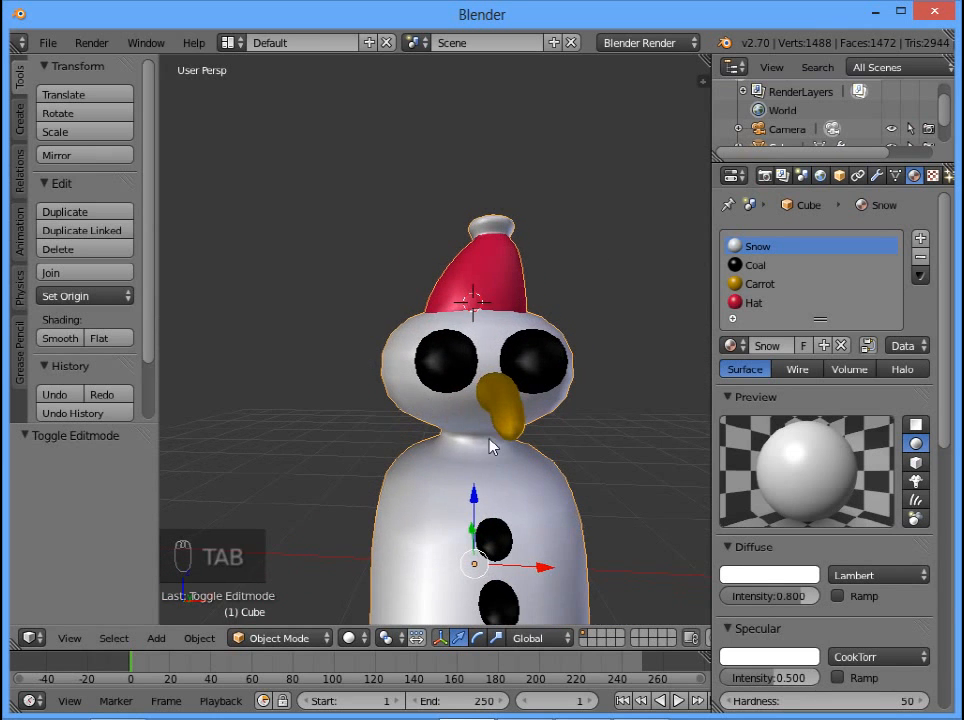
middle_click_drag(448, 362, 485, 258)
In Edit Mode, subdivide the front face of the eye on the viewer's right with 2 cuts
key("Tab")
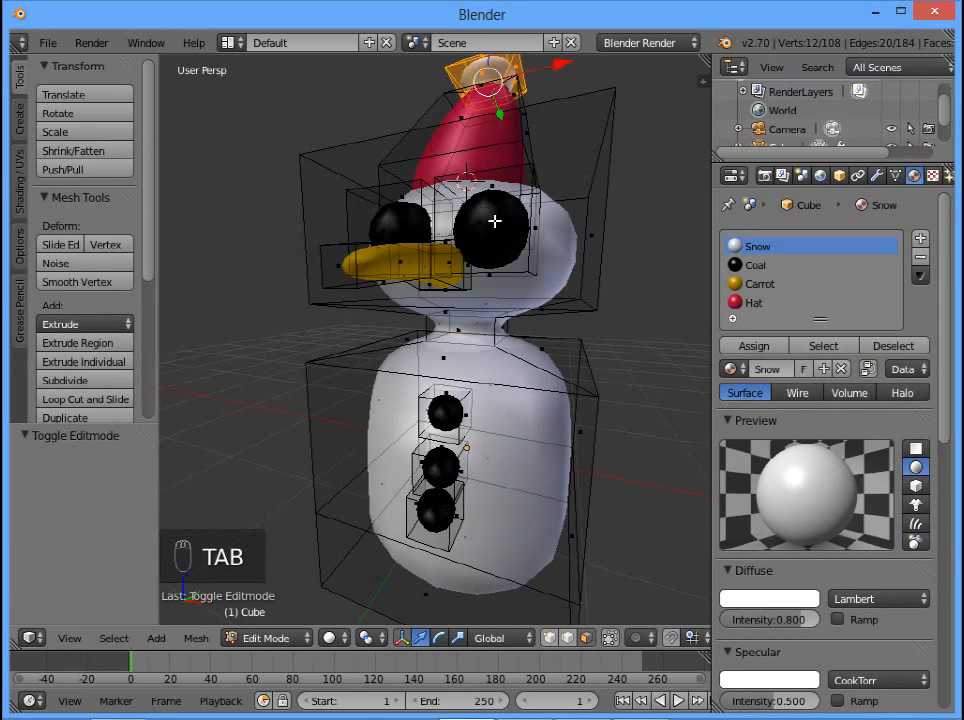
right_click(495, 219)
mouse_move(460, 245)
middle_mouse_down()
mouse_move(497, 245)
mouse_move(445, 232)
mouse_move(478, 256)
mouse_move(435, 254)
mouse_move(446, 241)
middle_mouse_up()
key("w")
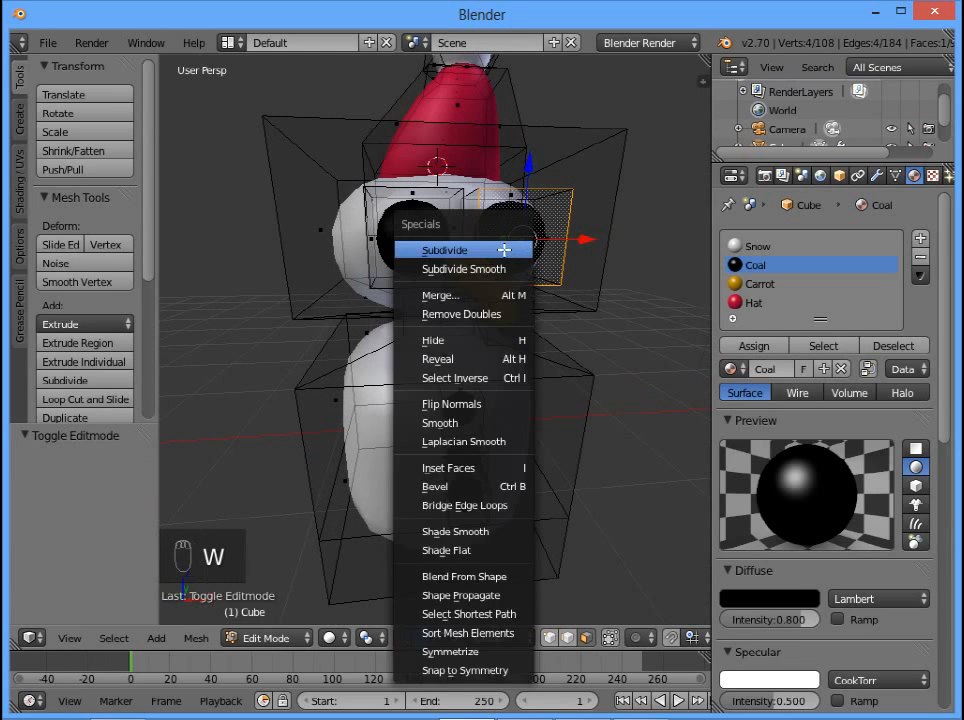
left_click(490, 251)
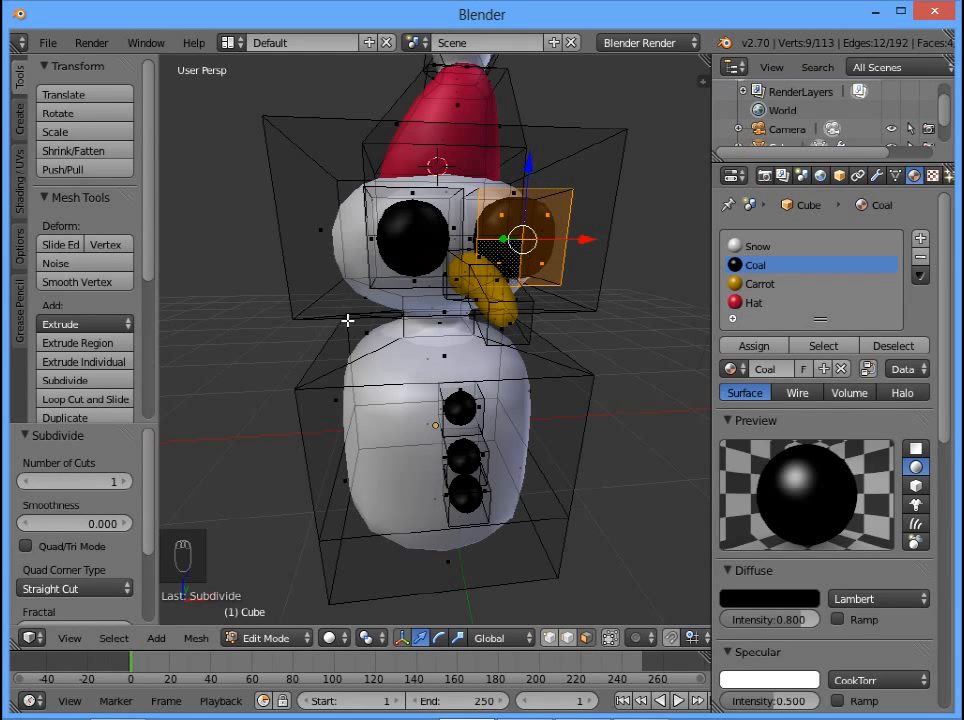
scroll(130, 470, "down", 2)
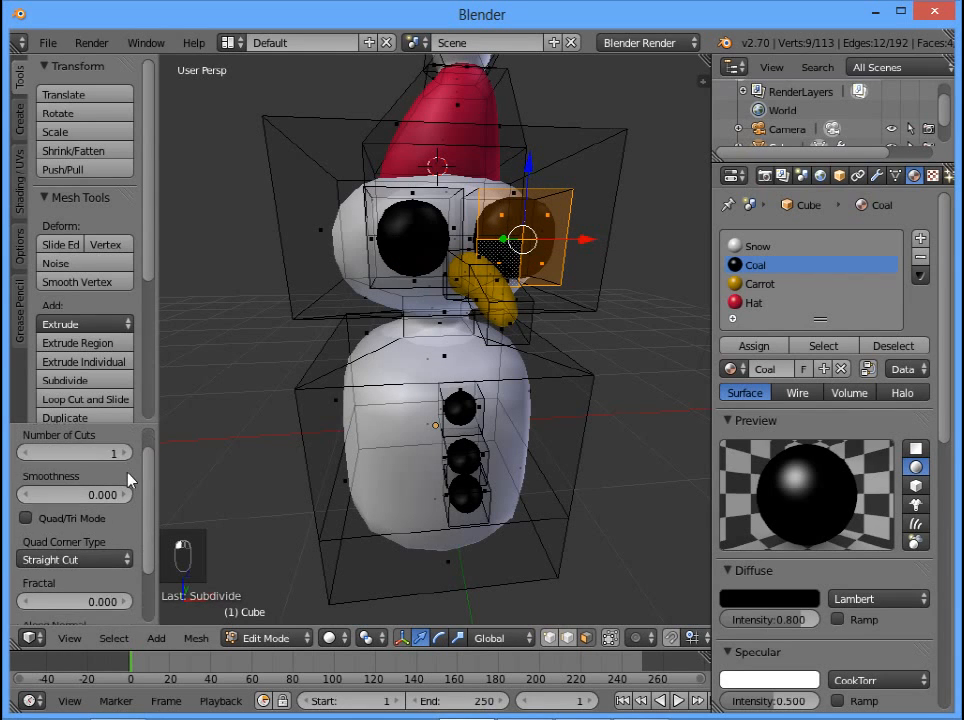
left_click(125, 455)
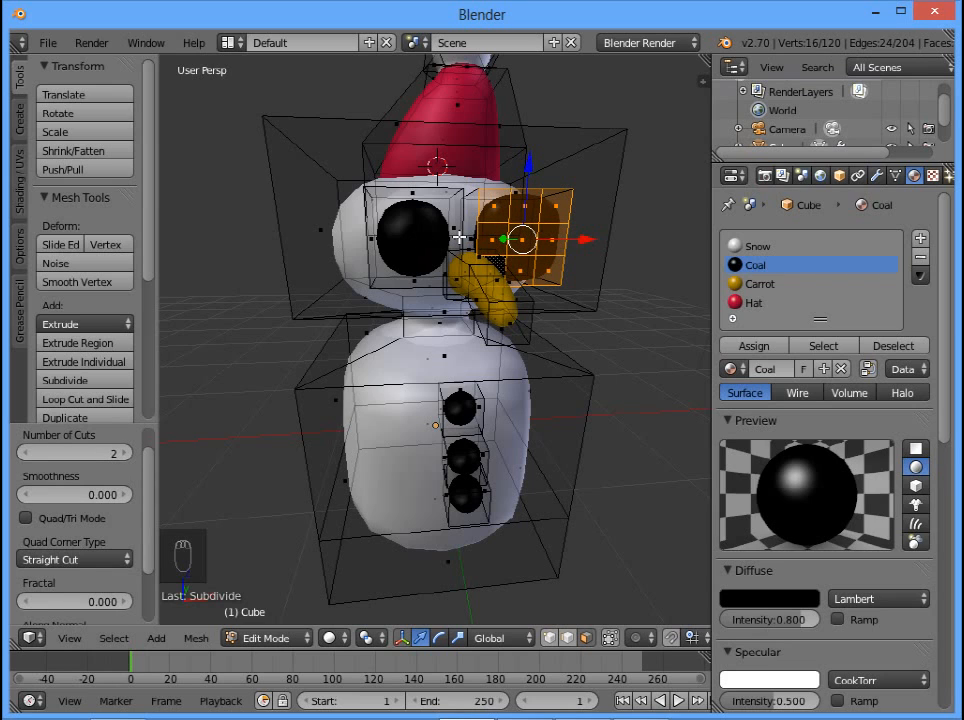
Assign the Snow material to the center face of the subdivided eye as its pupil
right_click(524, 240)
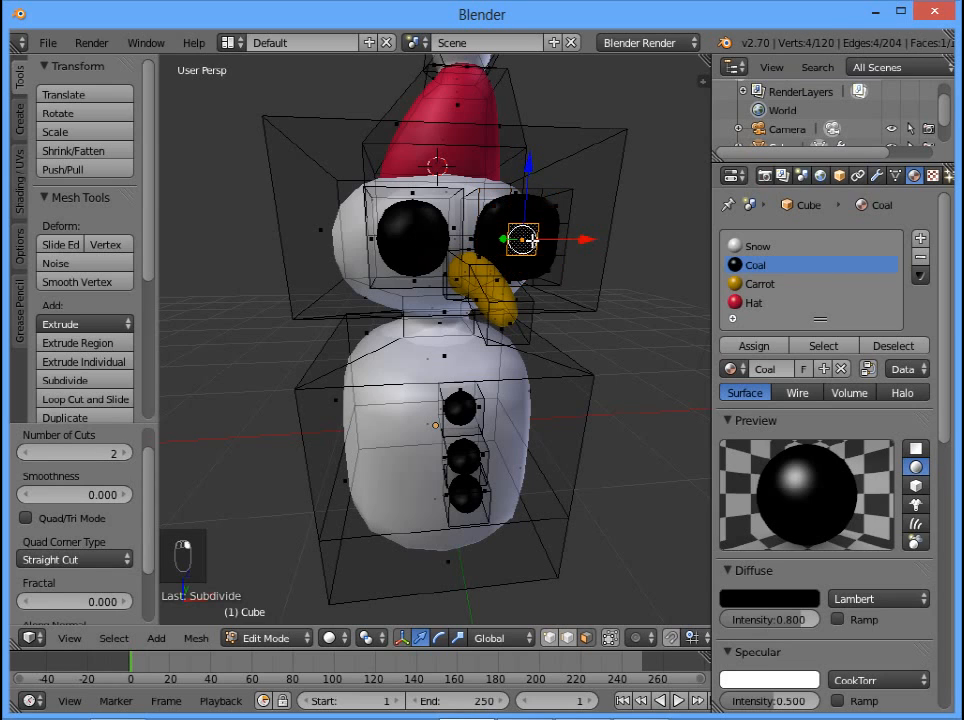
left_click(768, 247)
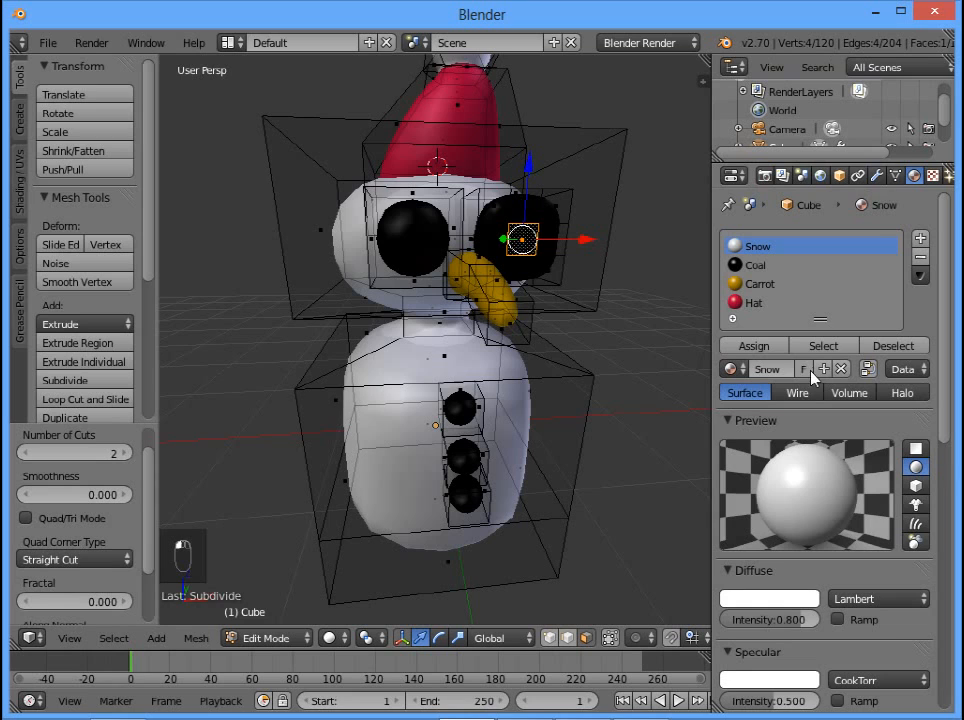
left_click(763, 349)
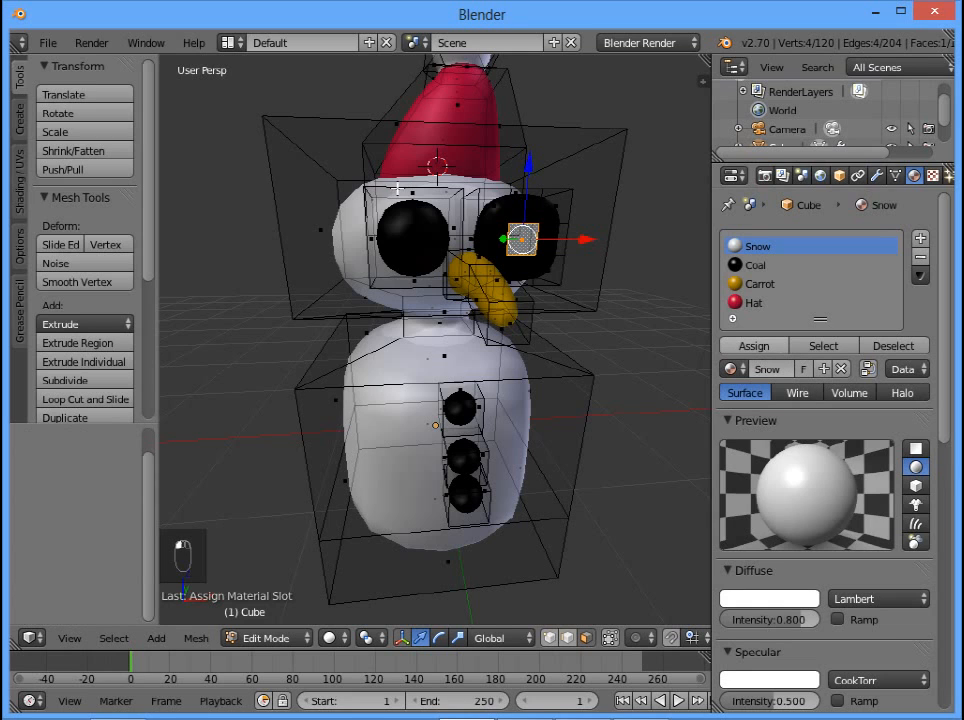
Subdivide the front face of the eye on the viewer's left with 2 cuts
right_click(421, 234)
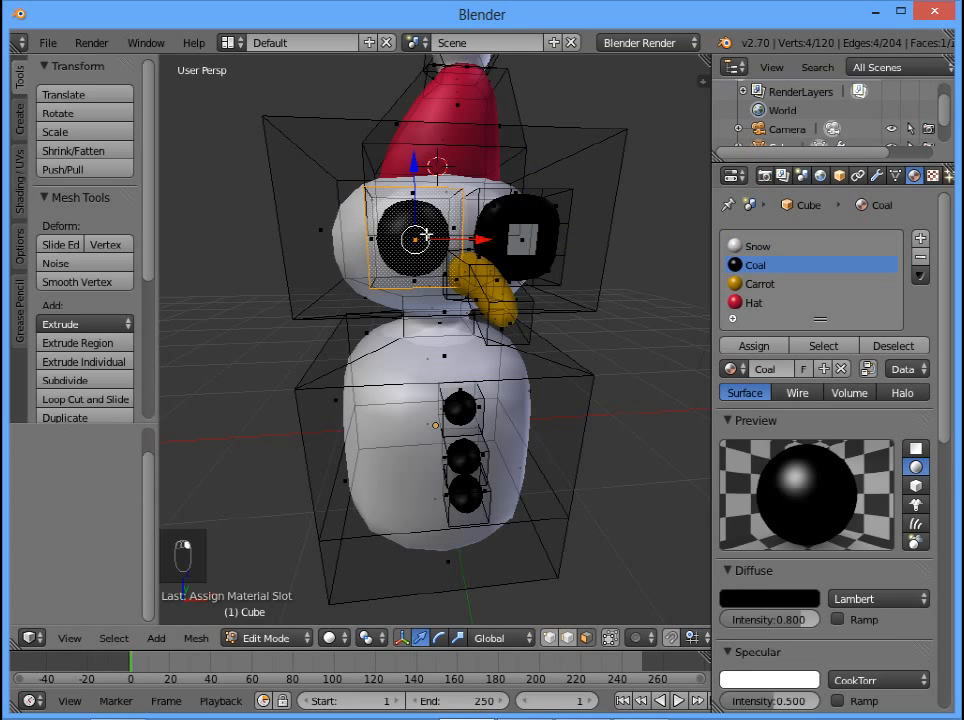
key("w")
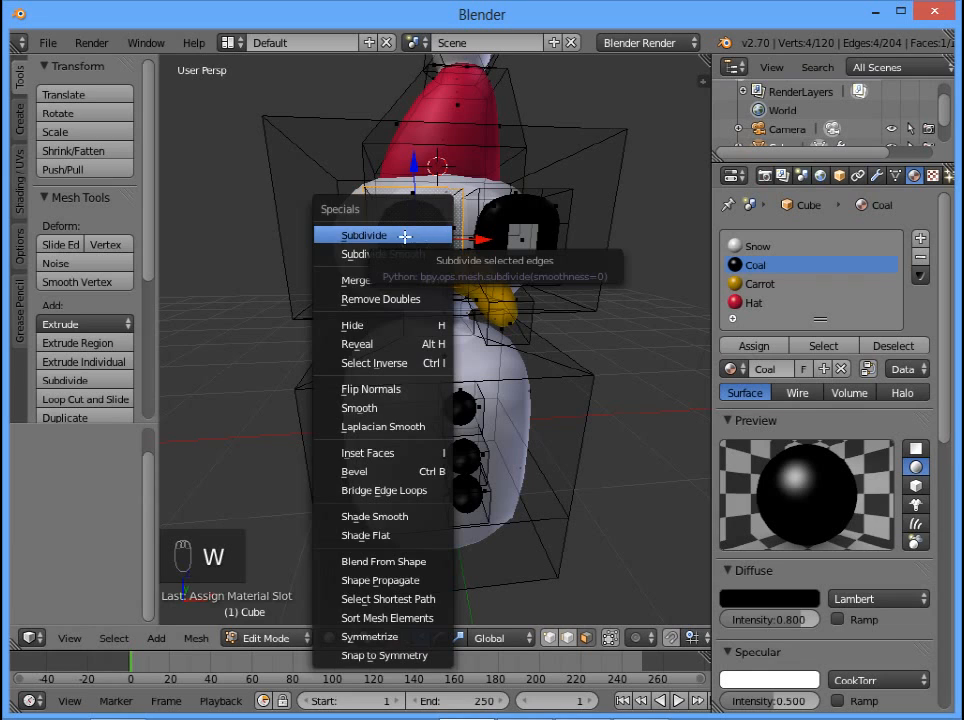
left_click(405, 236)
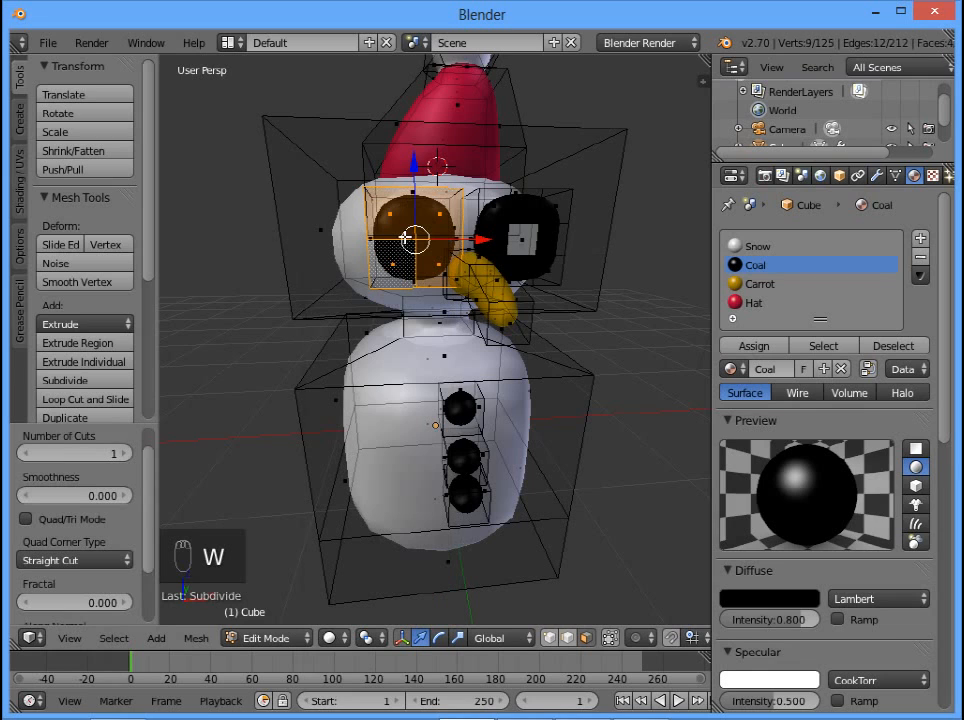
left_click(125, 454)
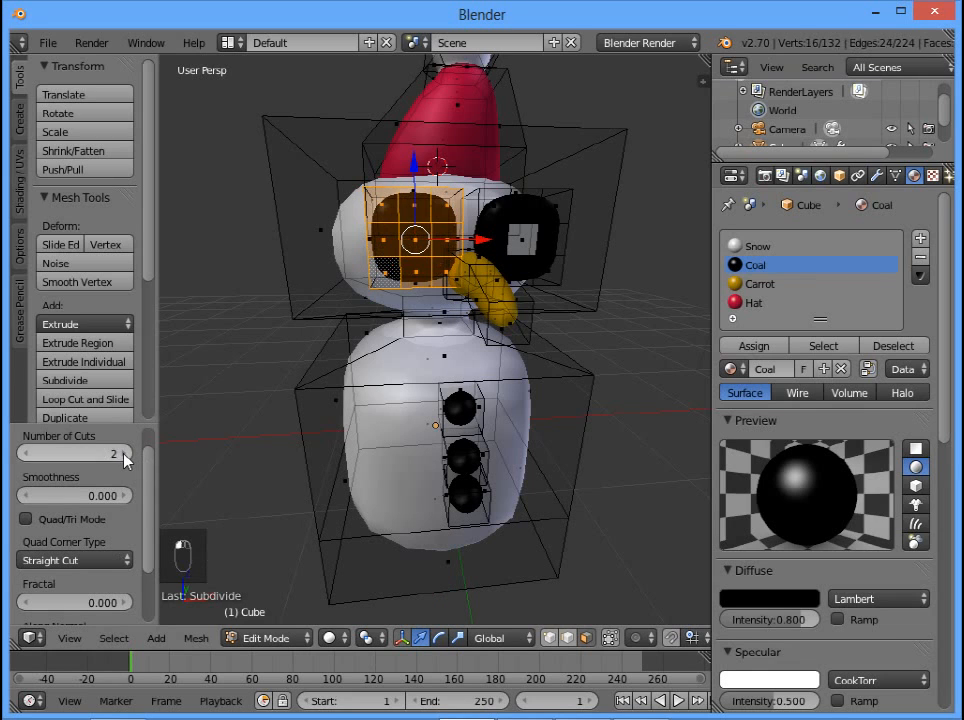
Assign the Snow material to the center face of the viewer's left eye and return to Object Mode
right_click(411, 240)
right_click(416, 247)
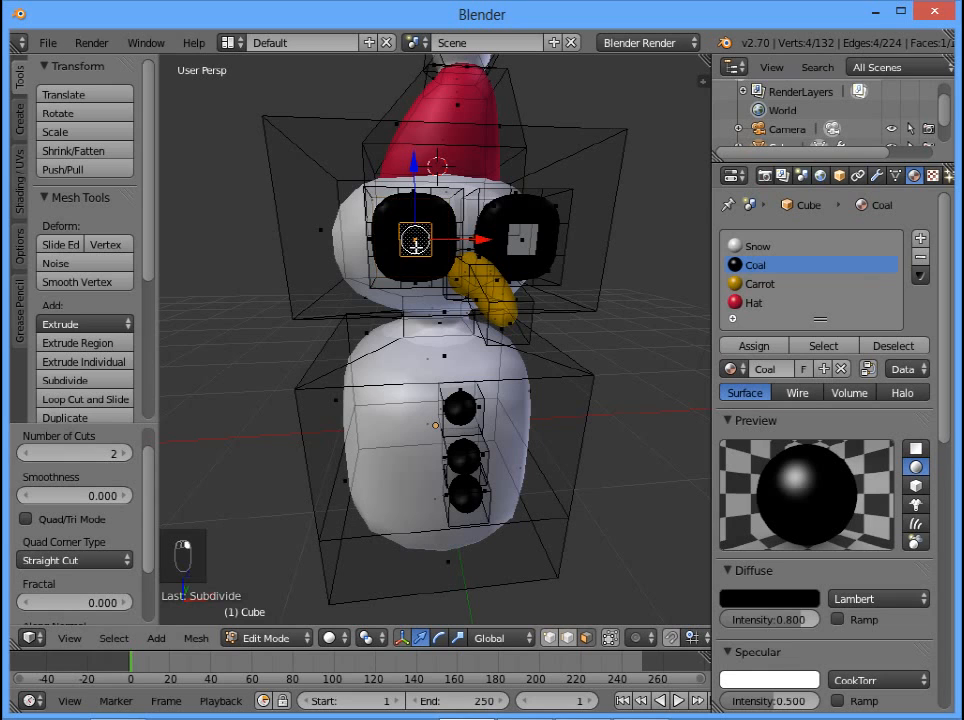
left_click(757, 246)
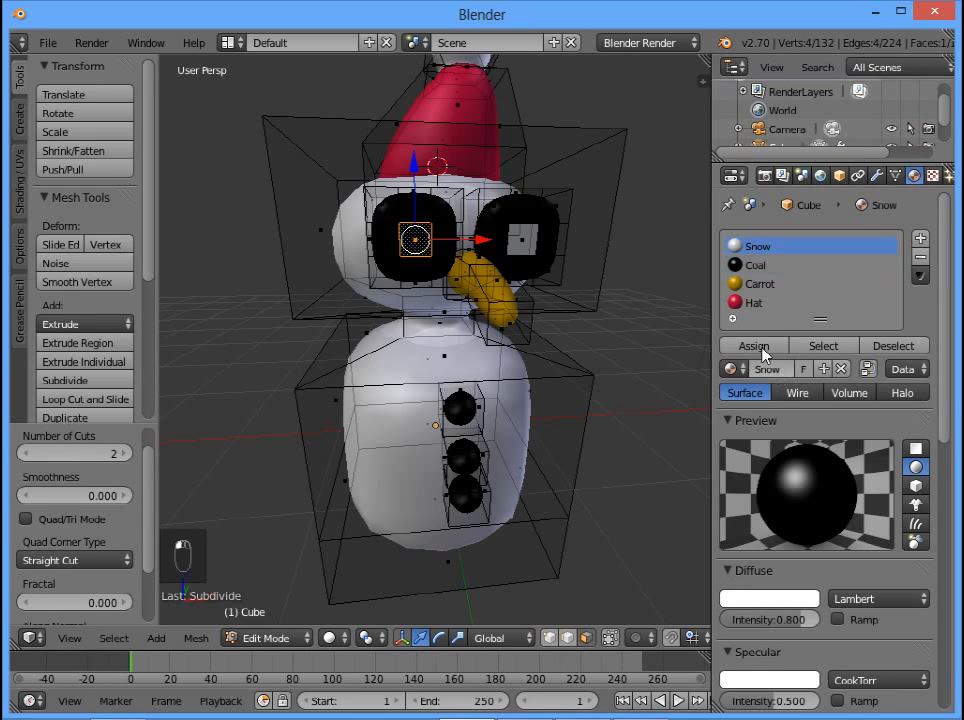
left_click(763, 348)
key("w")
key("w")
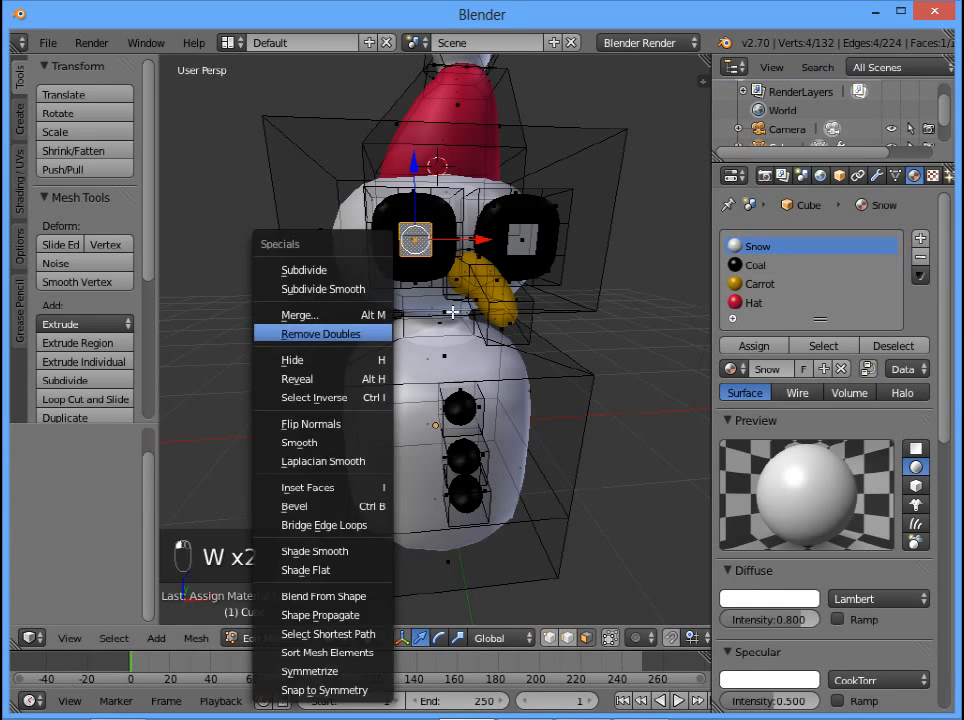
key("Tab")
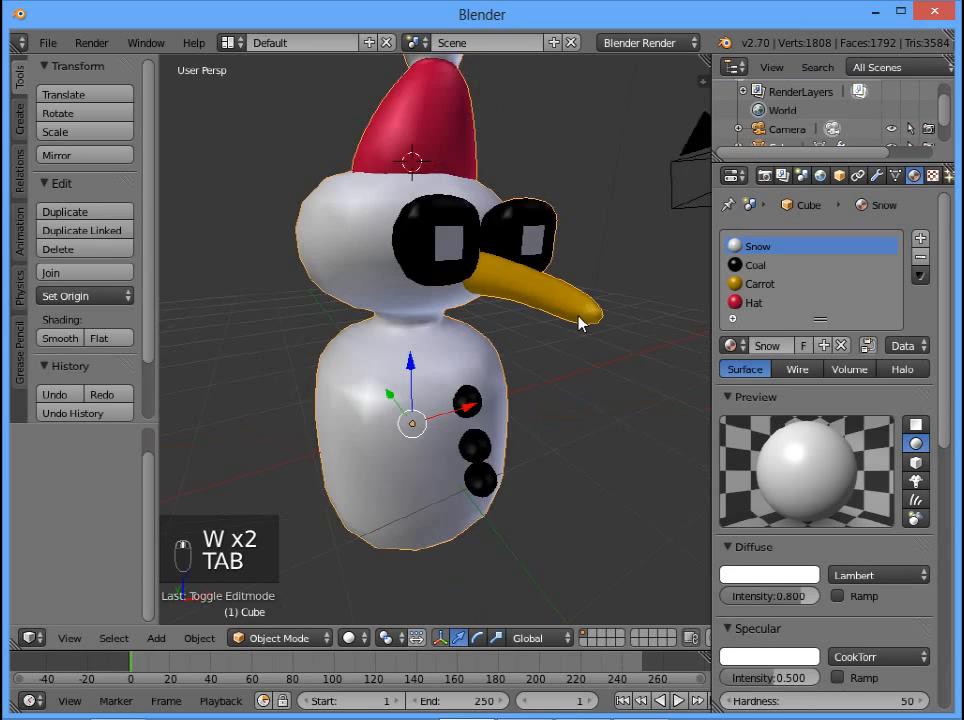